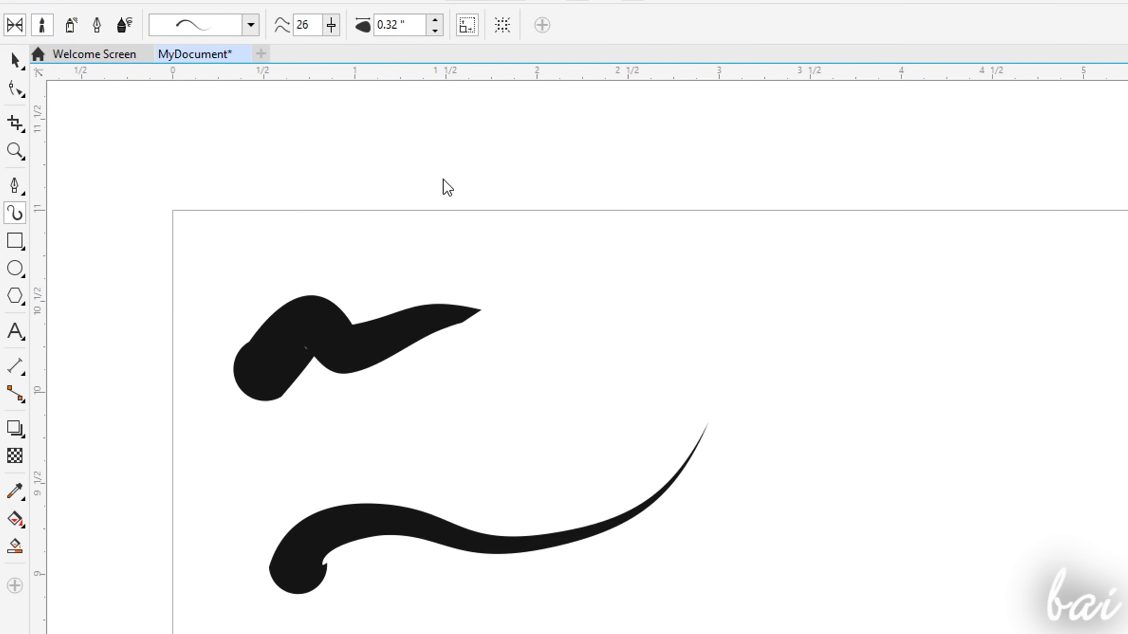
Add a freehand Artistic Media stroke 0.32" wide and place the coast photo at about 2.33 × 1.75 inches.
mouse_move(577, 269)
mouse_down()
mouse_move(674, 317)
mouse_move(862, 356)
mouse_up()
drag(561, 367, 890, 563)
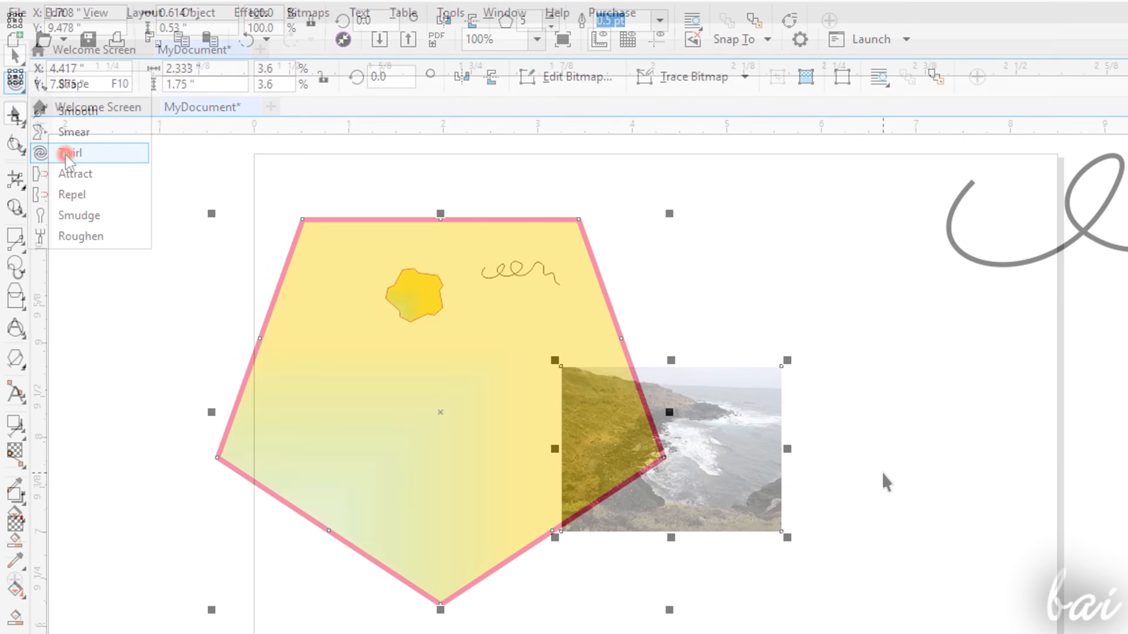
Distort the upper corner areas of the shape with the Twirl tool.
click(63, 154)
drag(255, 212, 311, 262)
drag(587, 214, 460, 345)
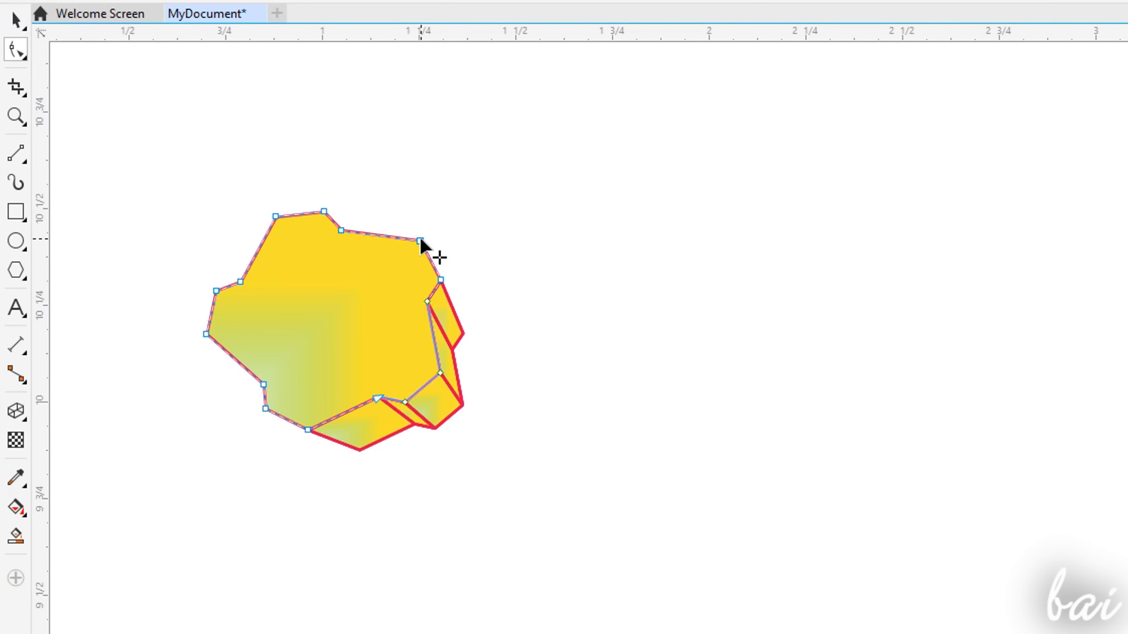
Reshape the extruded yellow polygon by moving its upper-right node slightly inward.
click(421, 239)
drag(408, 256, 401, 264)
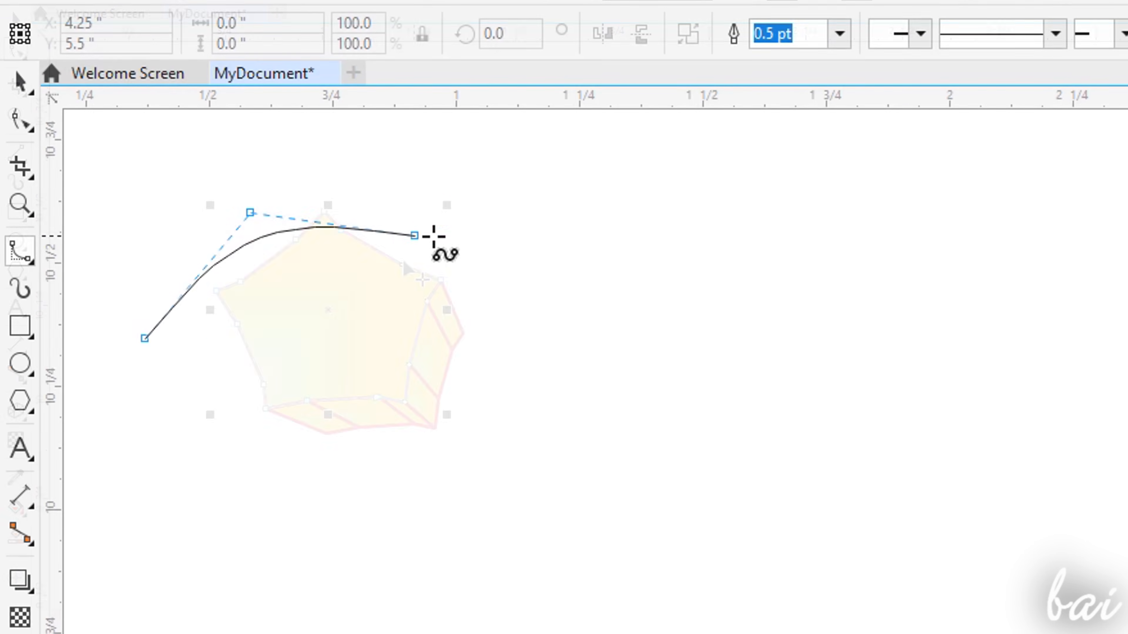
Draw an open B-spline curve that arches over, dips and rises again through successive control points.
click(443, 236)
click(467, 374)
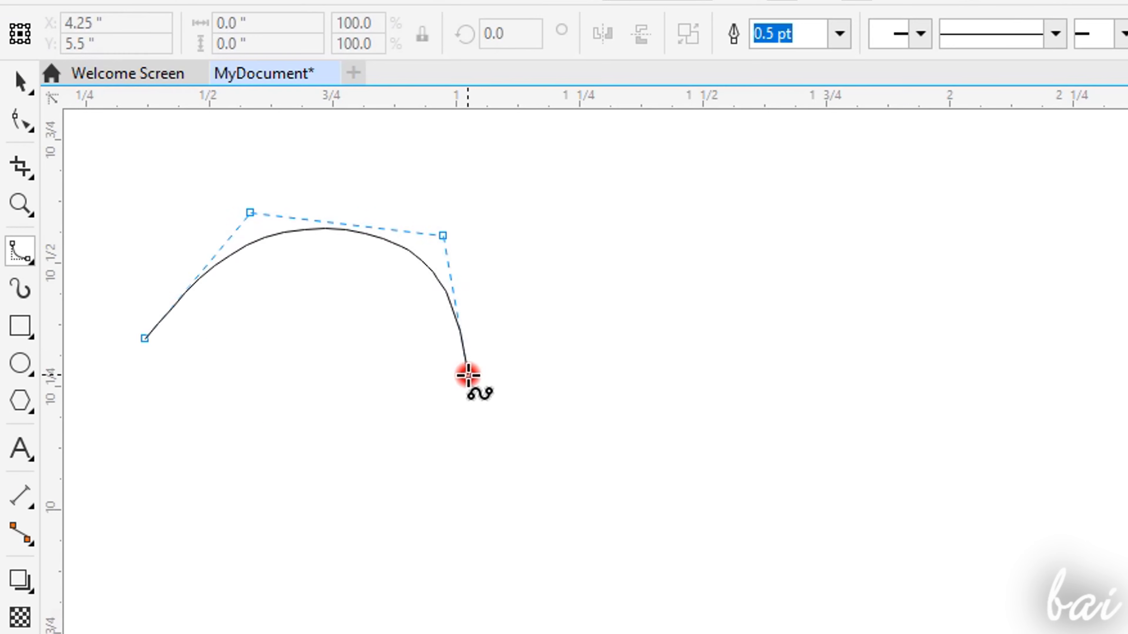
click(573, 201)
double_click(612, 212)
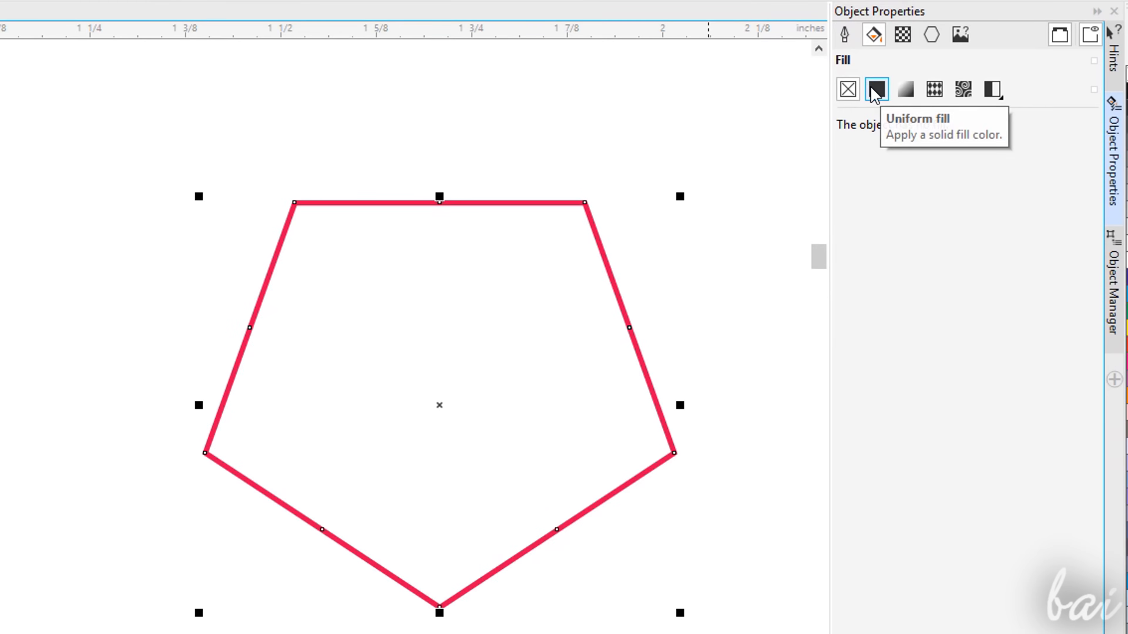
Apply a uniform fill to the red-outlined pentagon.
click(873, 89)
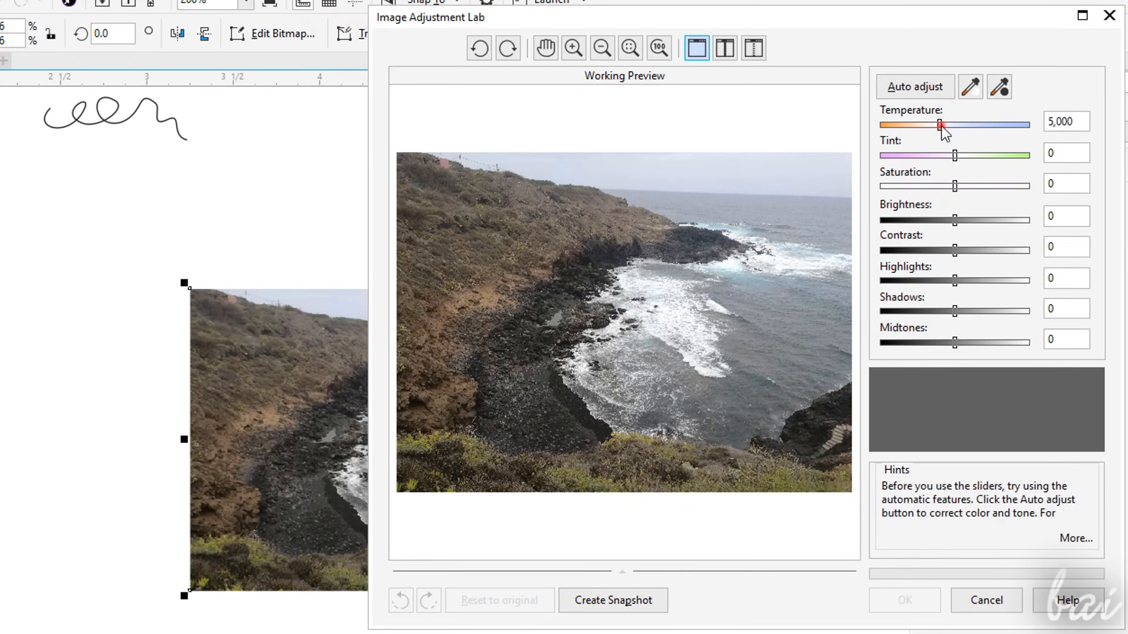
Set the coast photo's temperature to about 4,078 in the Image Adjustment Lab.
drag(955, 125, 920, 125)
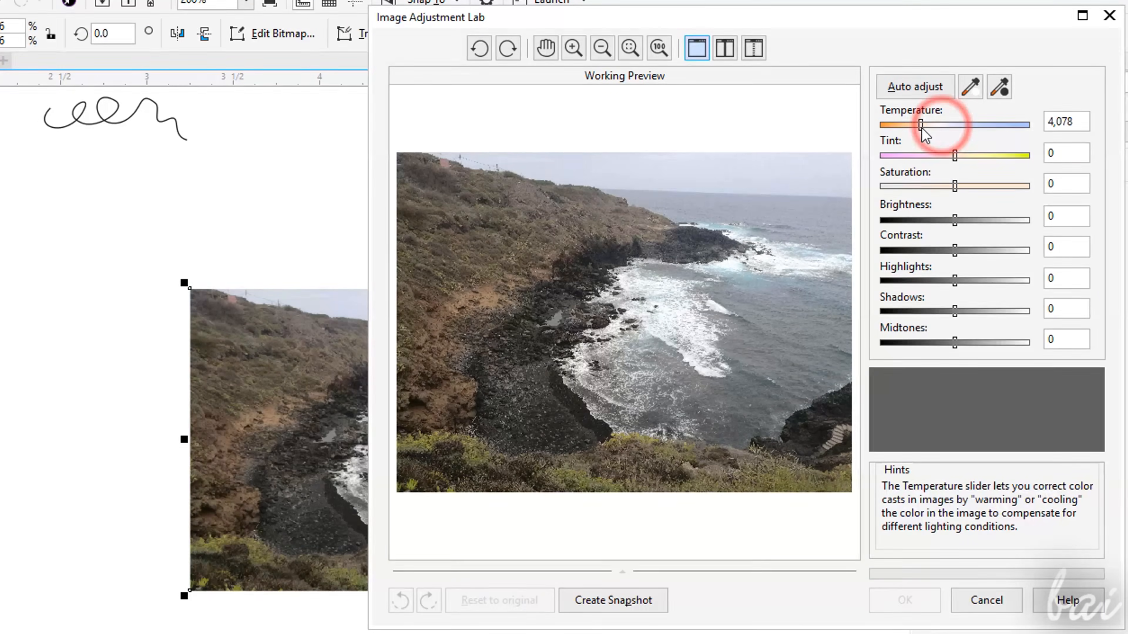
click(923, 126)
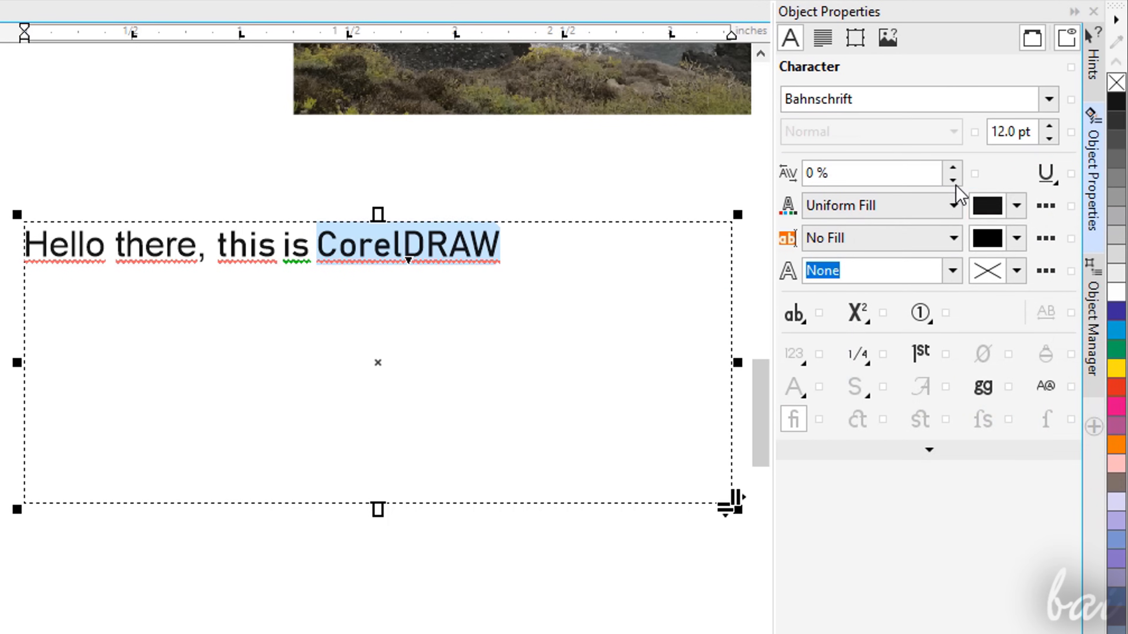
Change the uniform fill color of the selected word CorelDRAW in the paragraph text.
click(1016, 205)
click(999, 345)
click(955, 332)
click(964, 360)
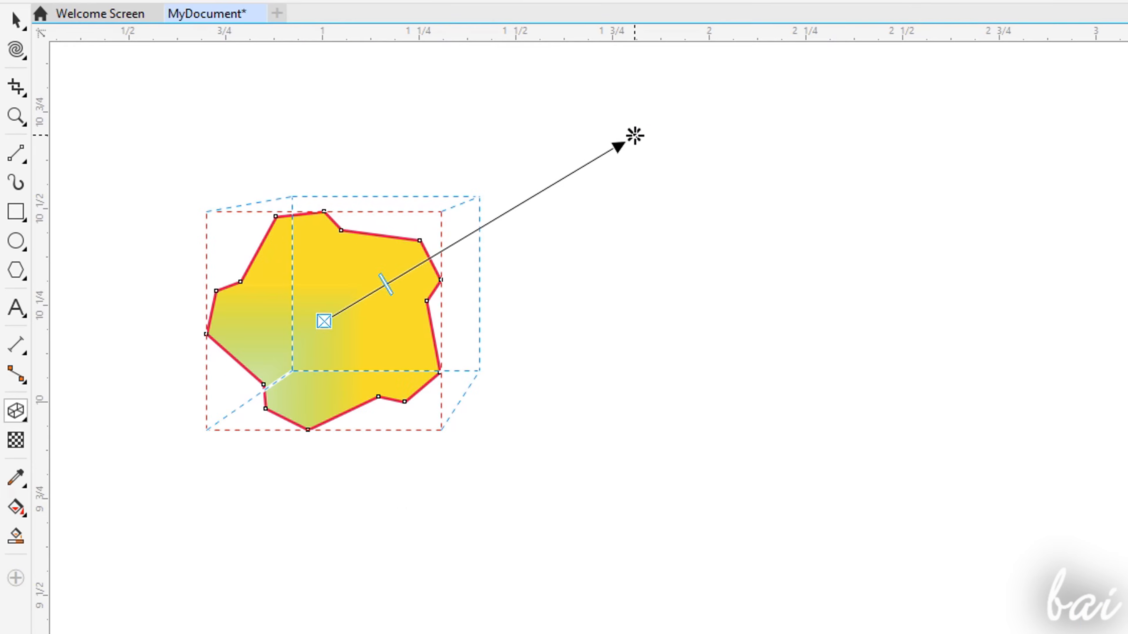
Extrude the yellow irregular polygon with its vanishing point up and to the right of the shape.
drag(630, 133, 635, 136)
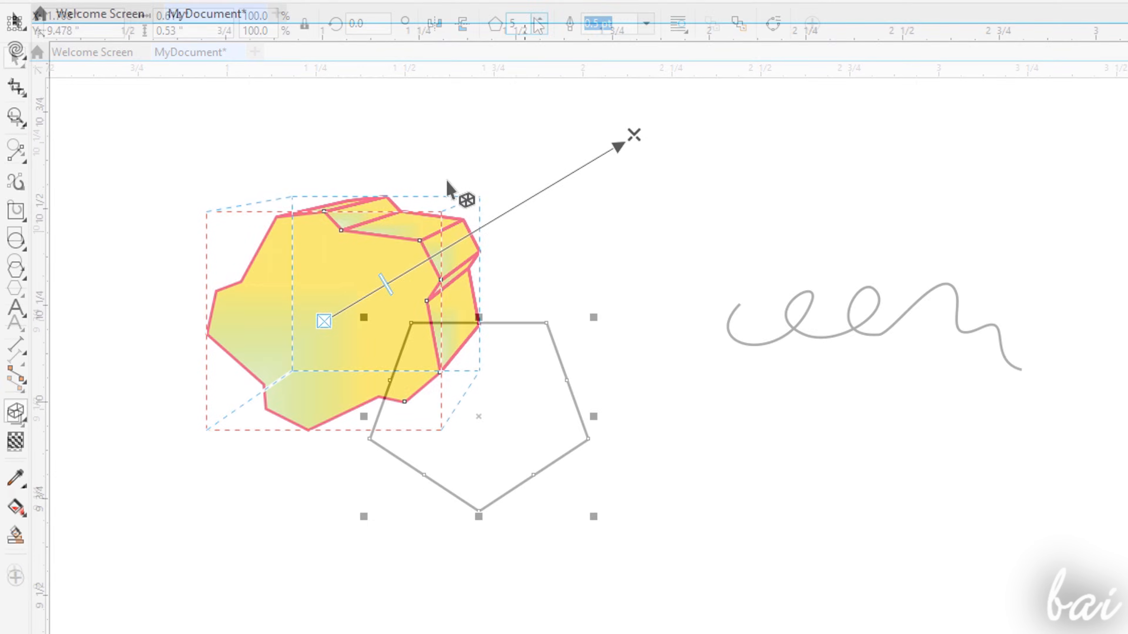
Try a higher number of sides on the selected polygon and return it to 5.
click(540, 19)
click(539, 19)
click(540, 18)
click(540, 31)
click(540, 31)
click(540, 32)
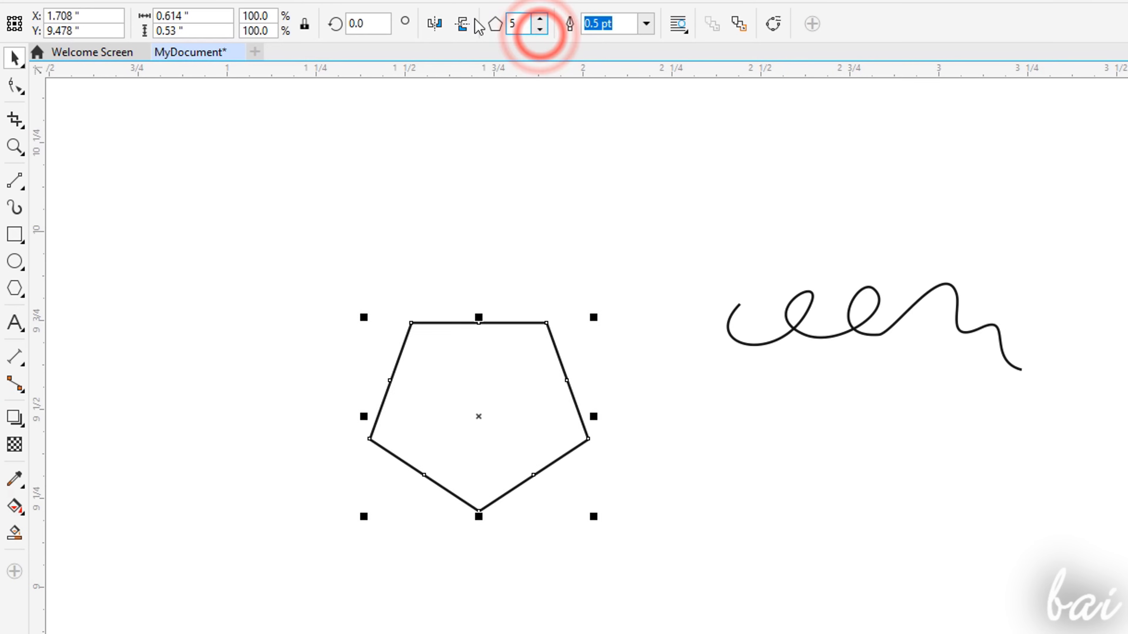
Change the yellow polygon's extrusion type to the first variant, with a large front face and a smaller back.
click(336, 22)
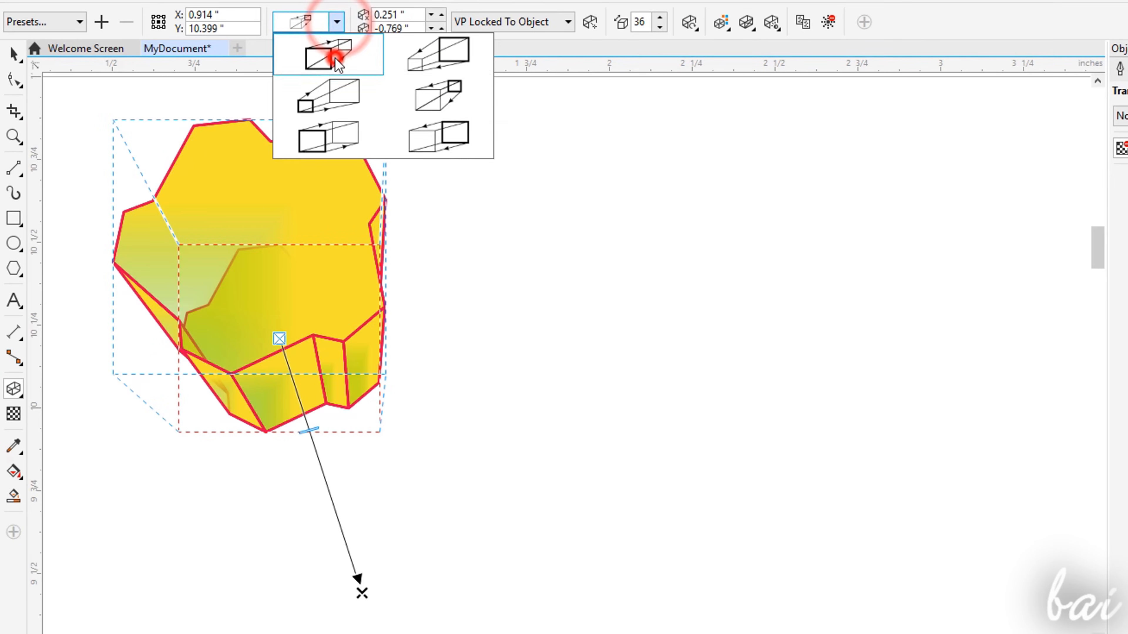
click(337, 63)
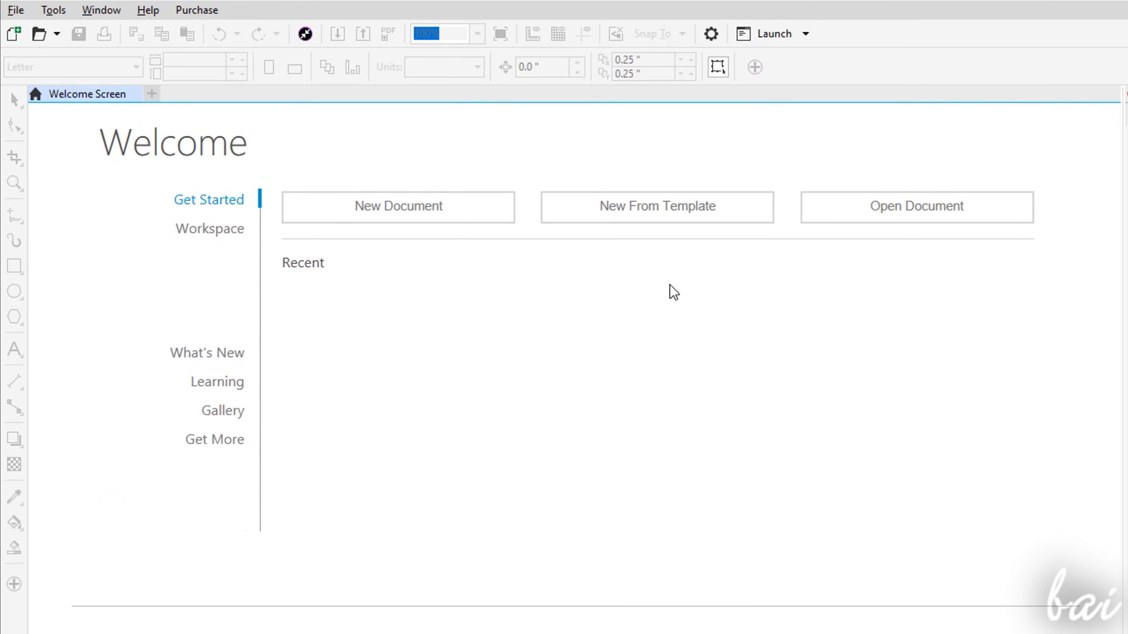
View the What's New, Learning and Gallery sections of the welcome screen.
click(226, 358)
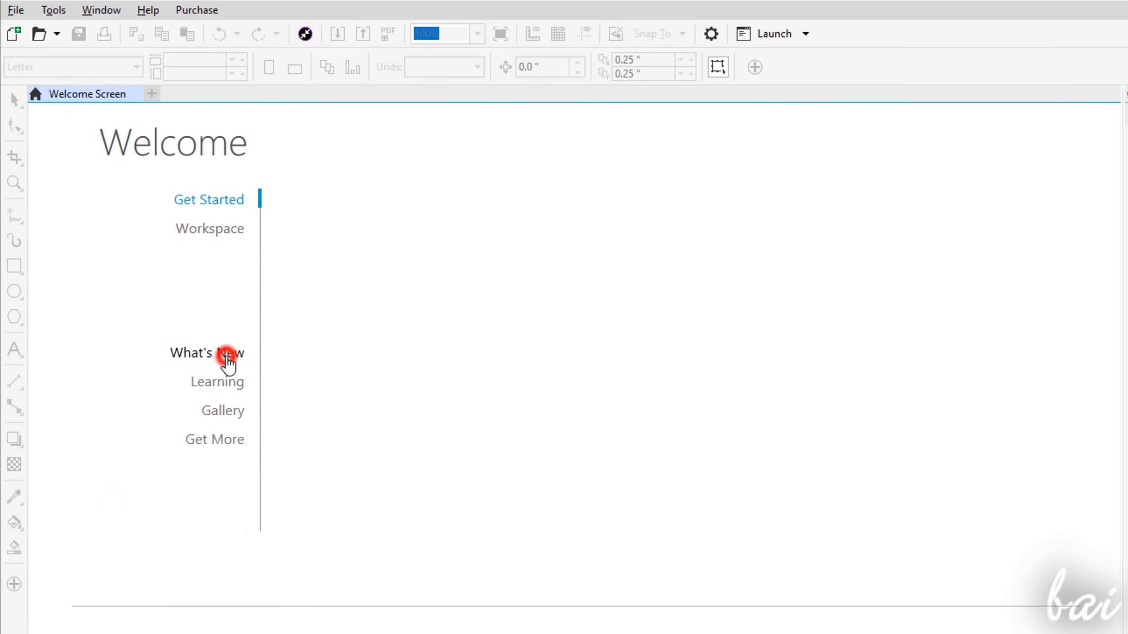
click(226, 385)
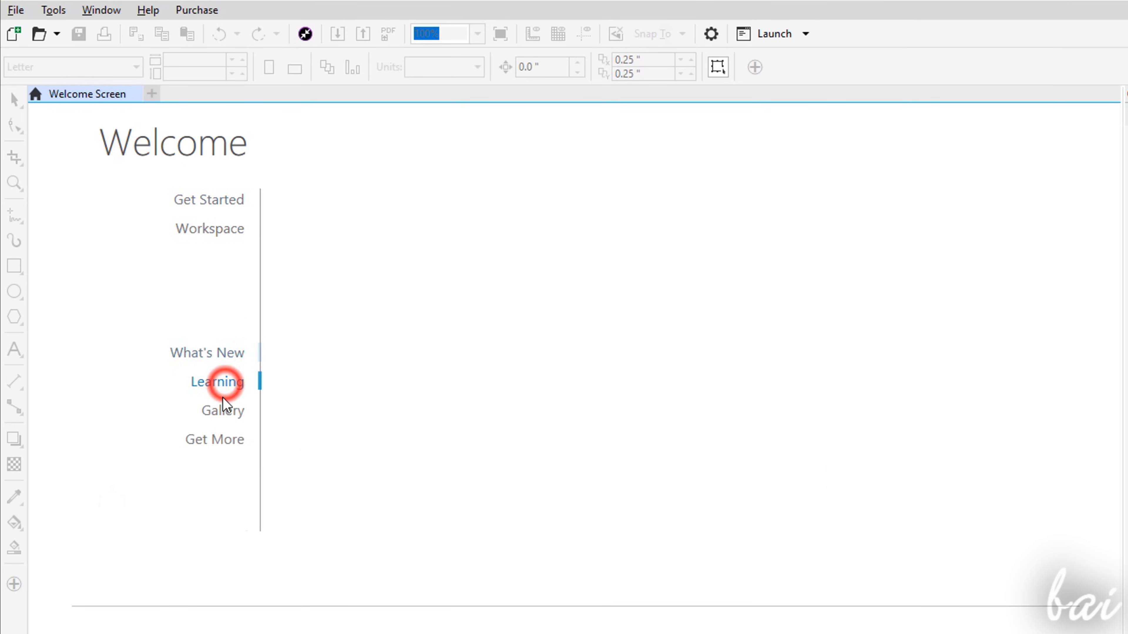
click(229, 414)
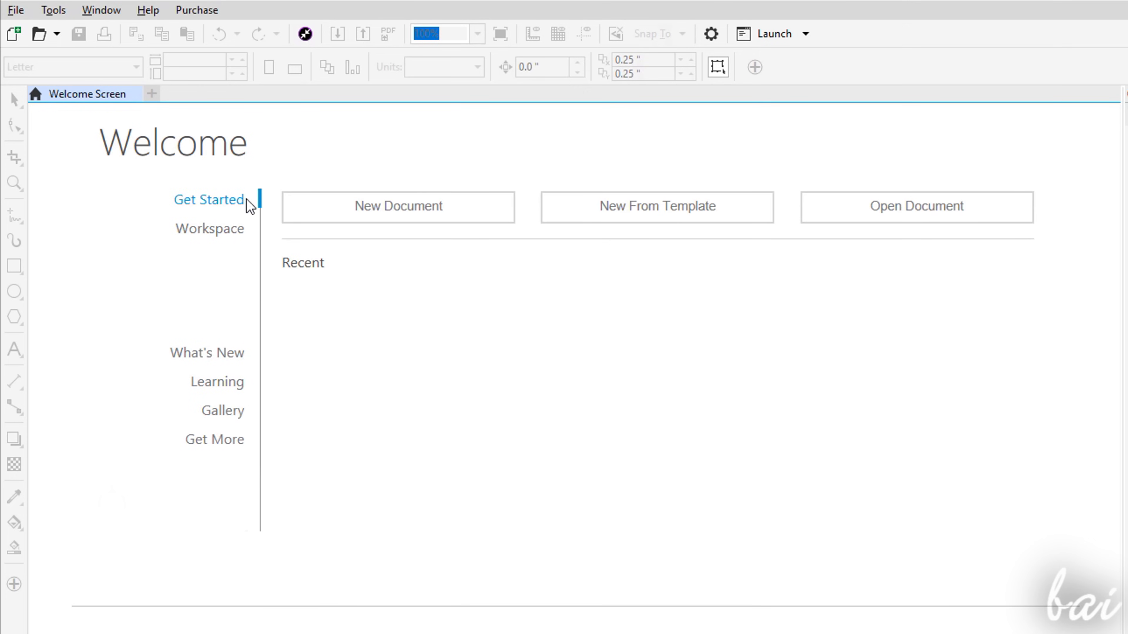
Browse the Documents folder for an existing file to open, and close the file dialog.
click(943, 215)
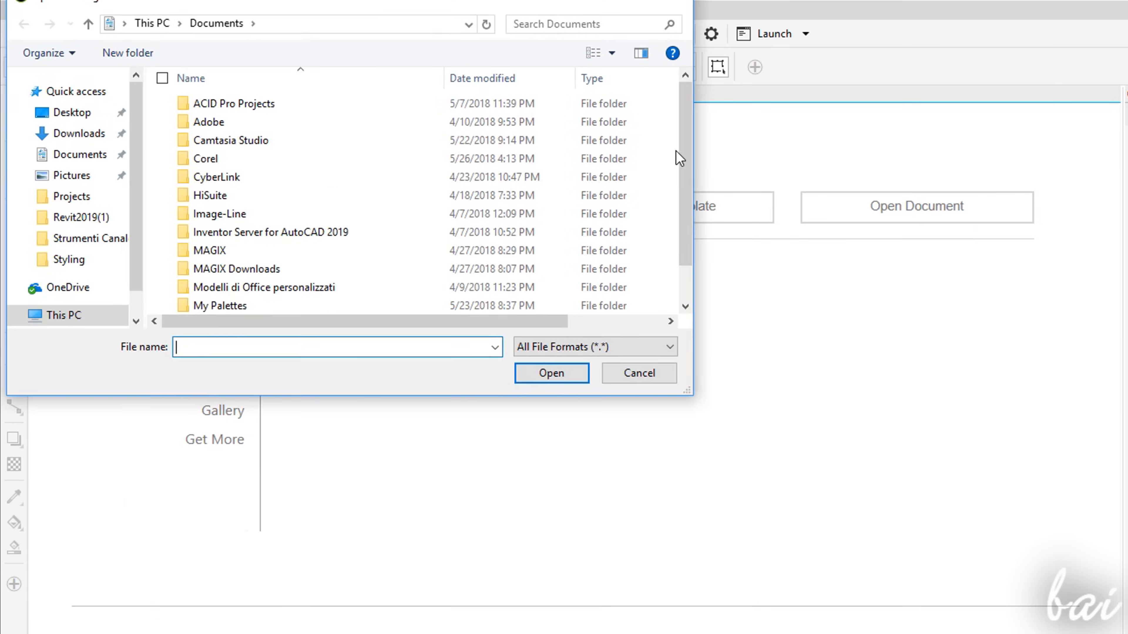
drag(688, 121, 662, 240)
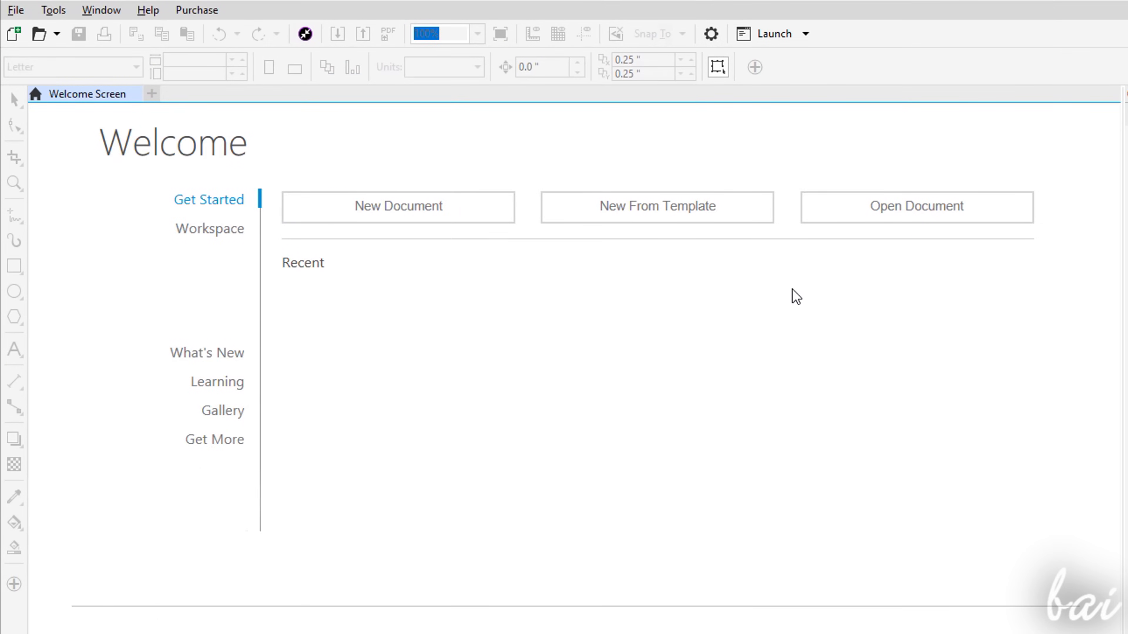
Start a new document and name it MyDocument.
click(404, 211)
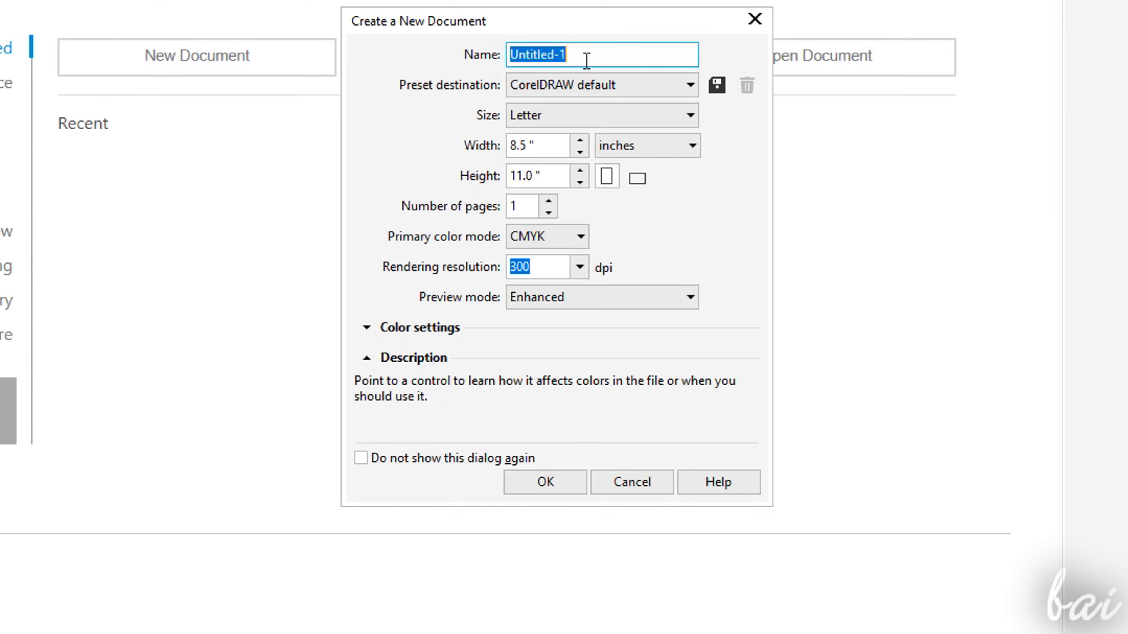
drag(585, 54, 441, 55)
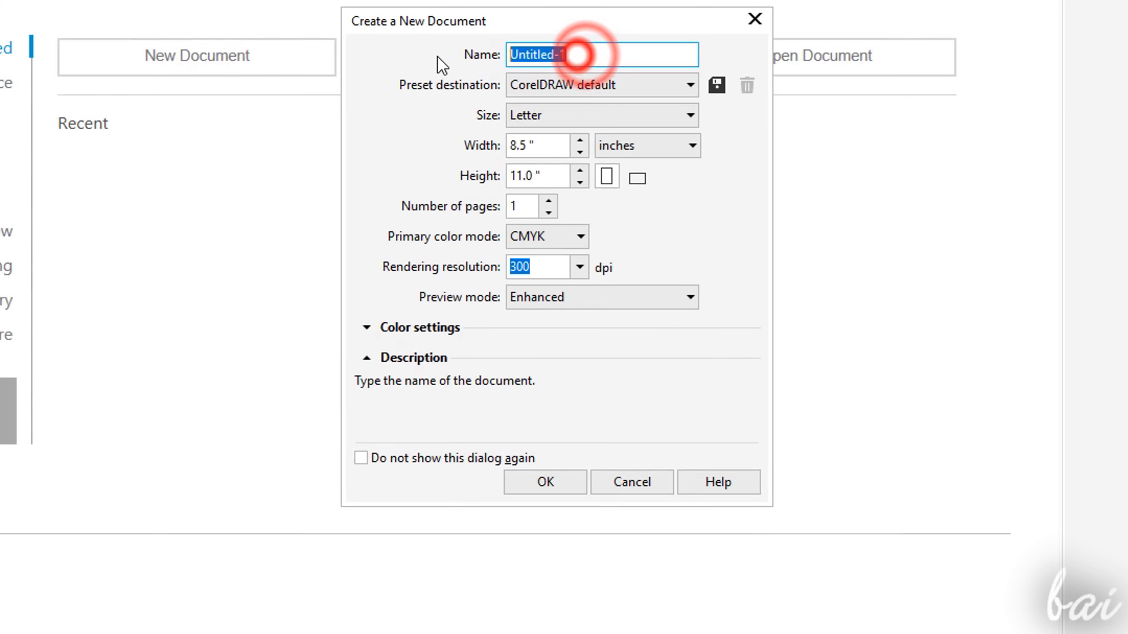
text(MyDocument)
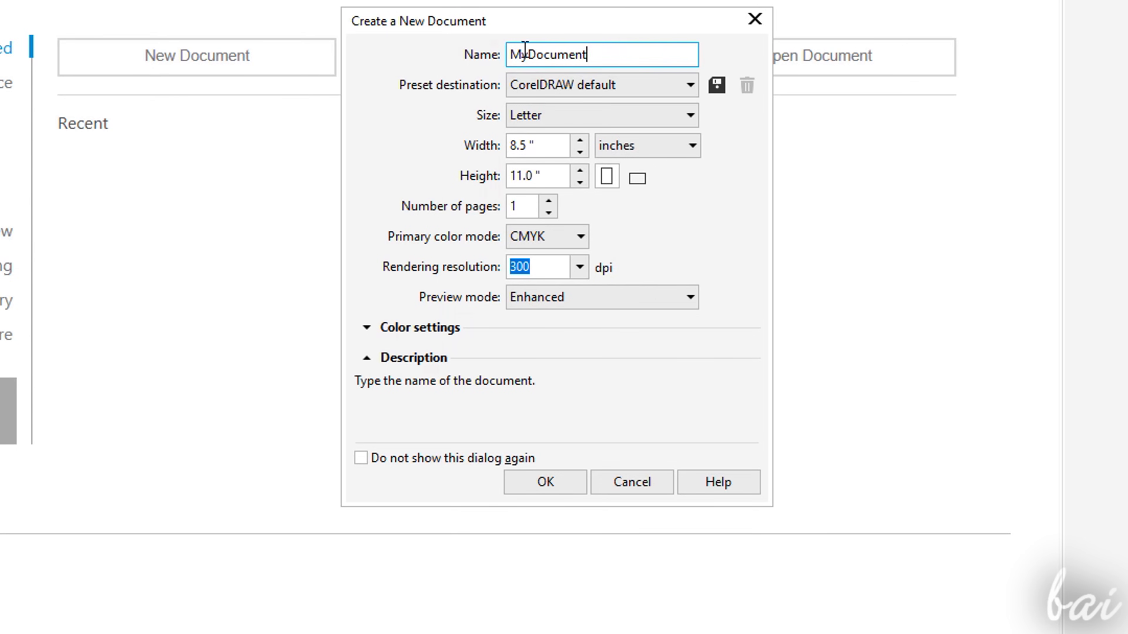
Set the new document's preset destination to Custom and its page size to Letter.
click(675, 85)
click(675, 85)
click(647, 115)
click(585, 338)
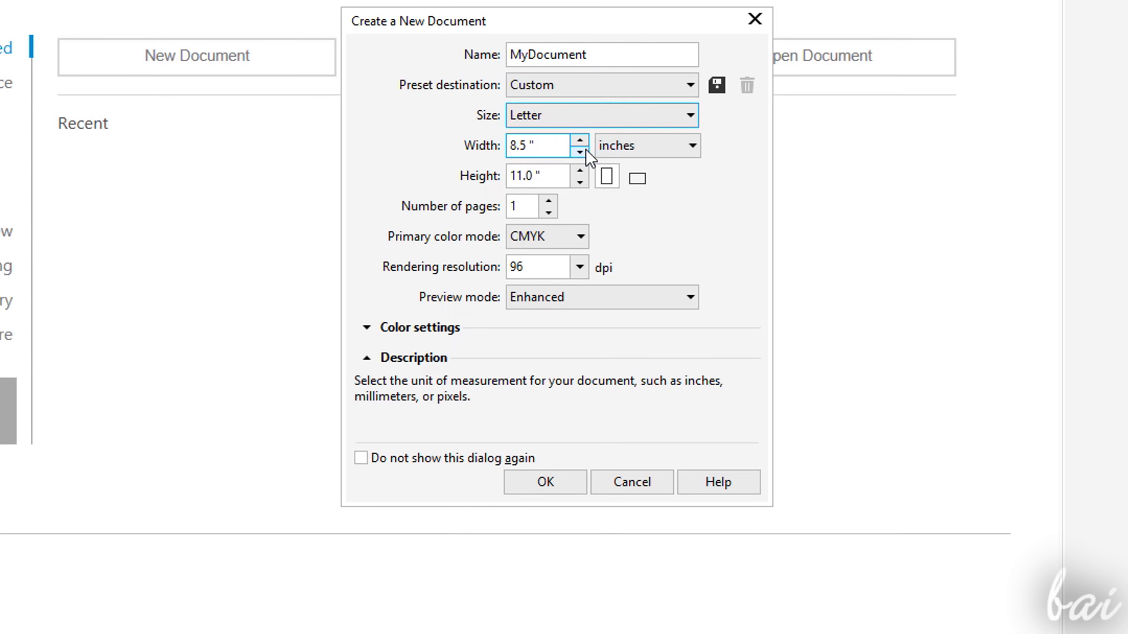
Try other page dimensions and landscape orientation, and return to 8.5 × 11.0 inches in portrait.
click(581, 143)
click(581, 143)
click(581, 143)
click(581, 143)
click(580, 170)
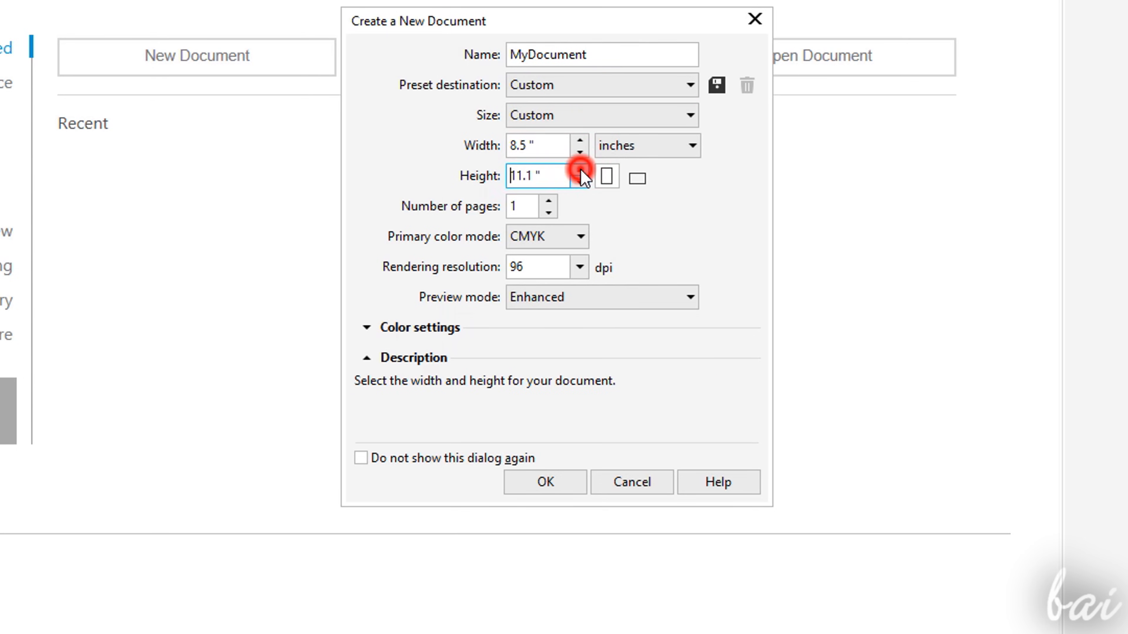
click(580, 170)
click(580, 182)
click(580, 182)
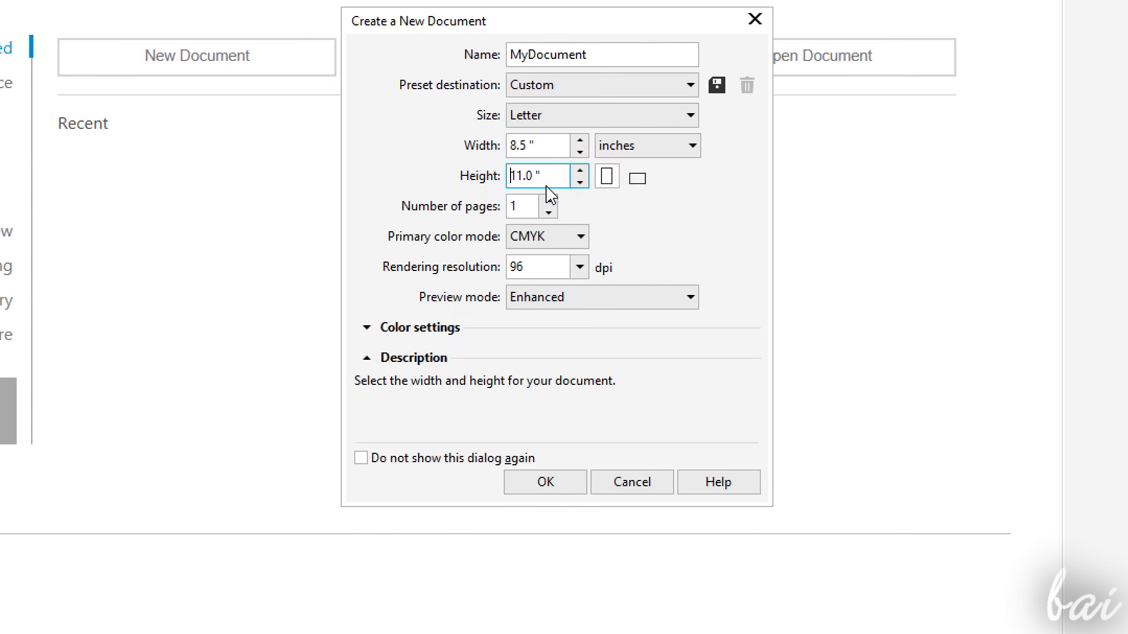
click(637, 178)
click(607, 178)
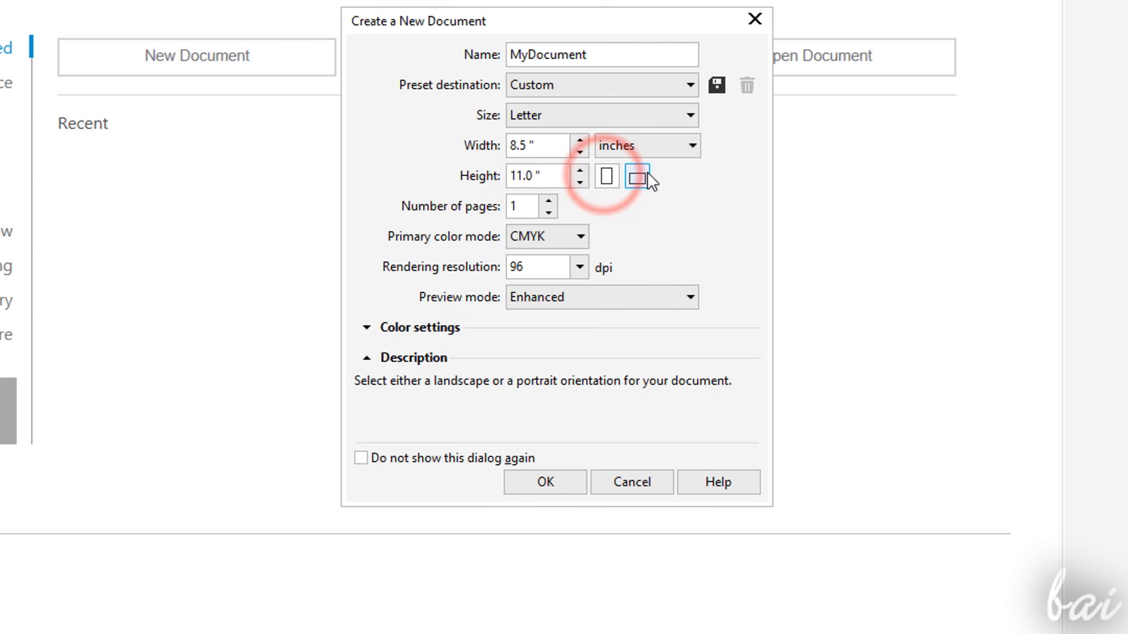
Keep 1 page, CMYK color mode, 96 dpi and Enhanced preview, and create the document.
click(538, 212)
click(574, 235)
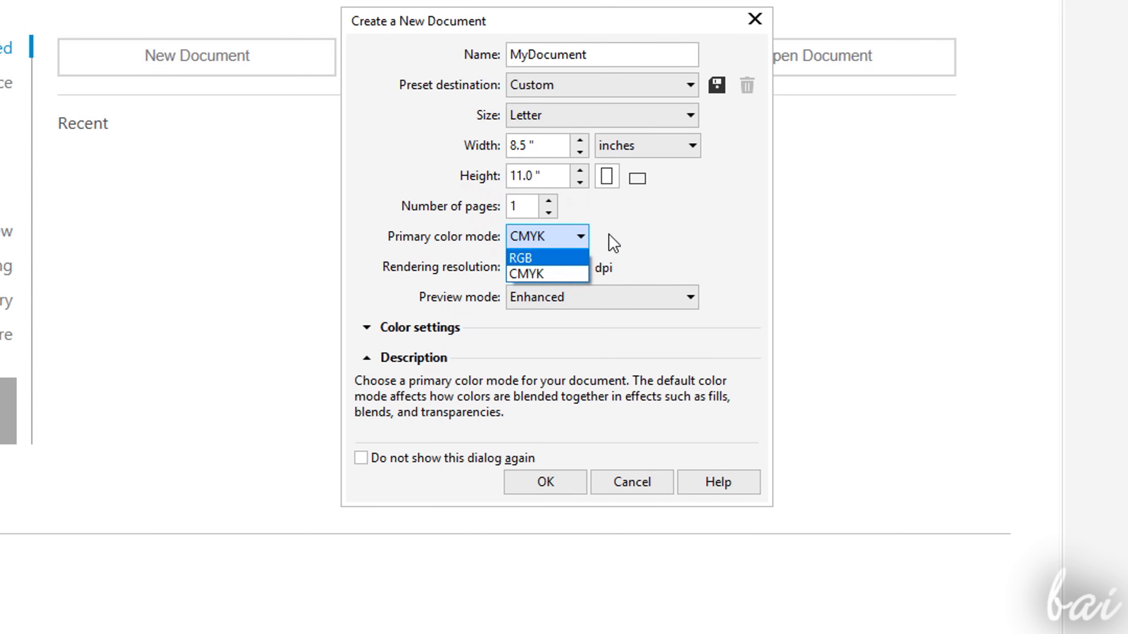
click(621, 234)
click(579, 267)
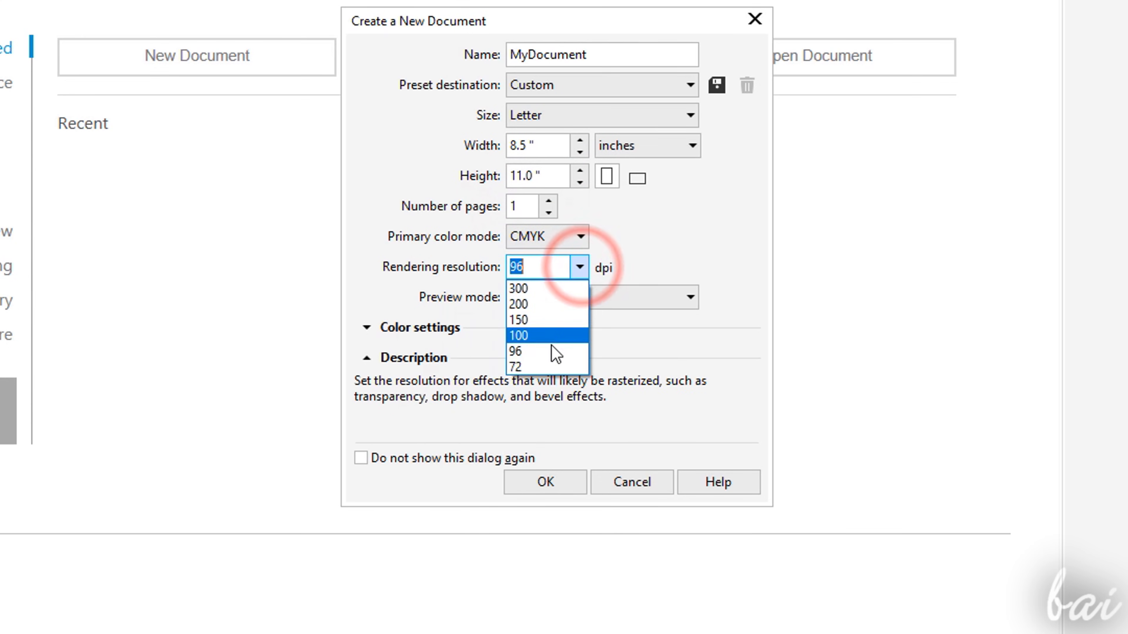
click(621, 261)
click(602, 298)
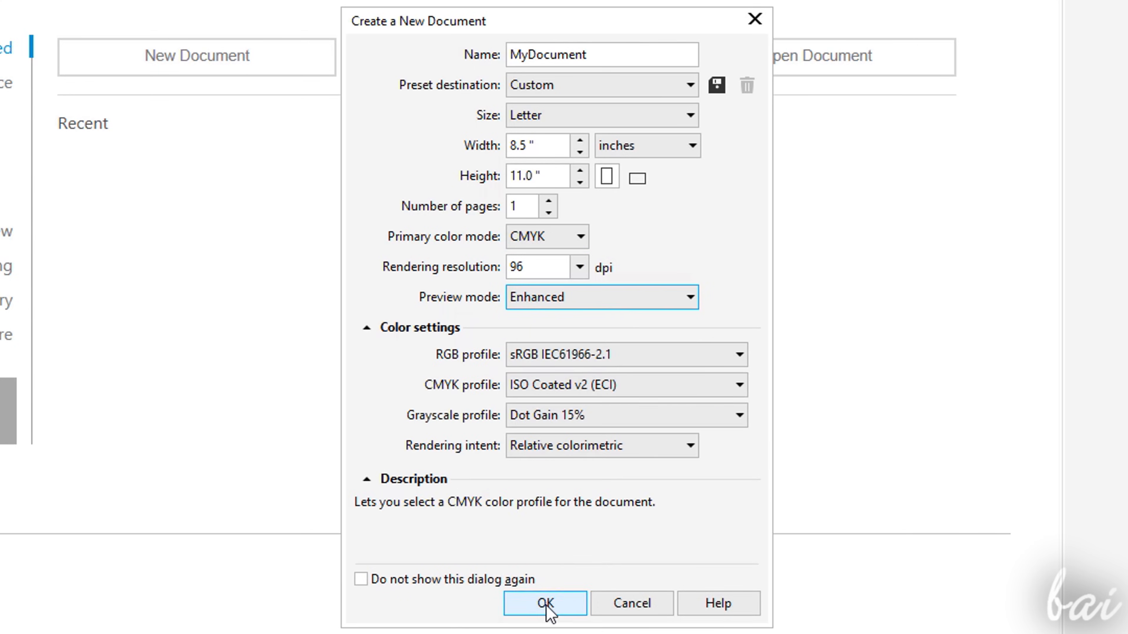
click(547, 604)
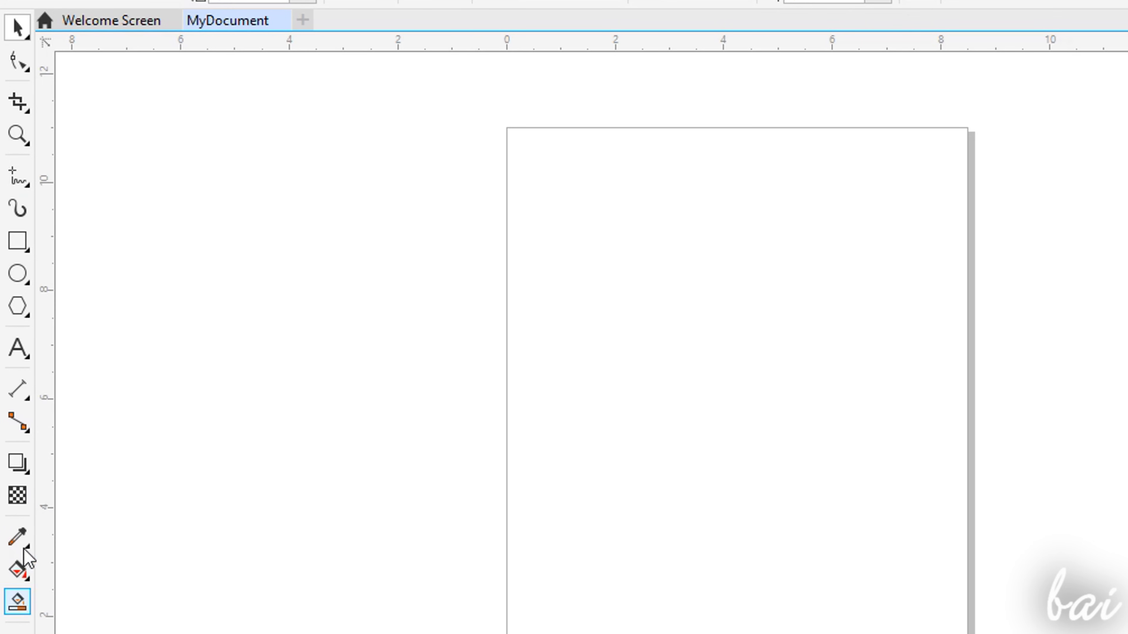
Try the Freehand Pick tool and restore the standard Pick tool.
click(20, 30)
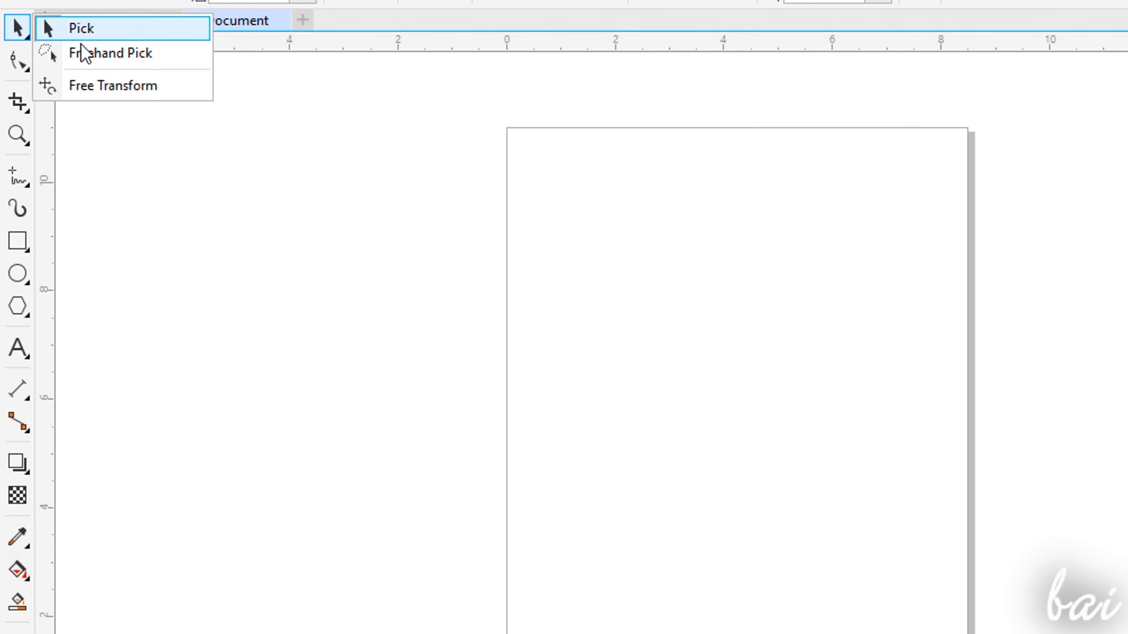
click(93, 49)
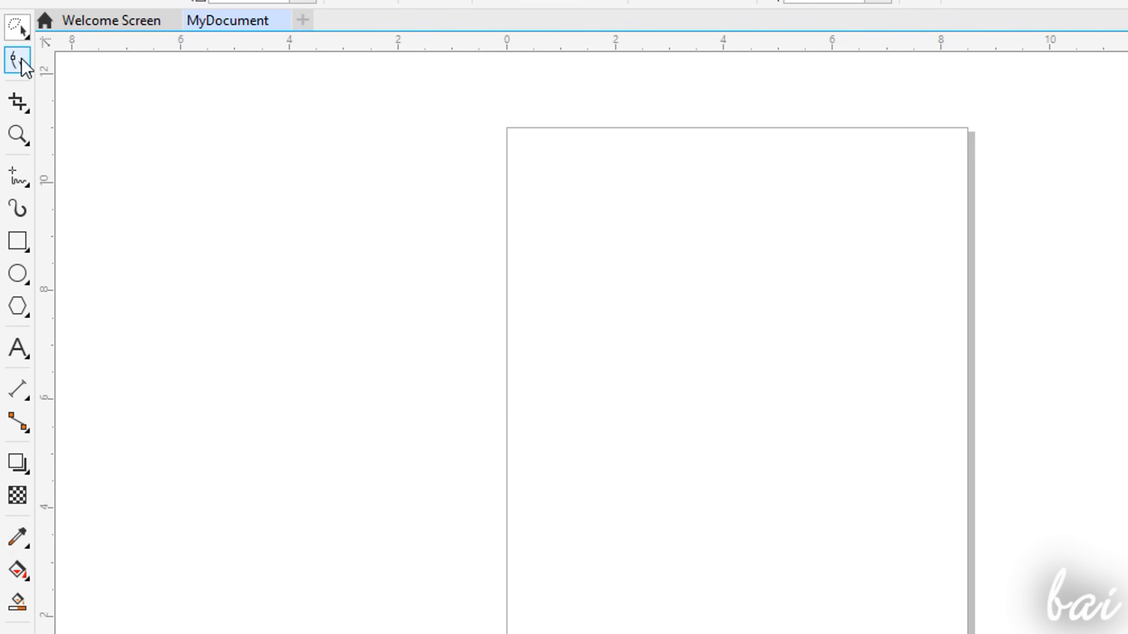
drag(20, 37, 44, 27)
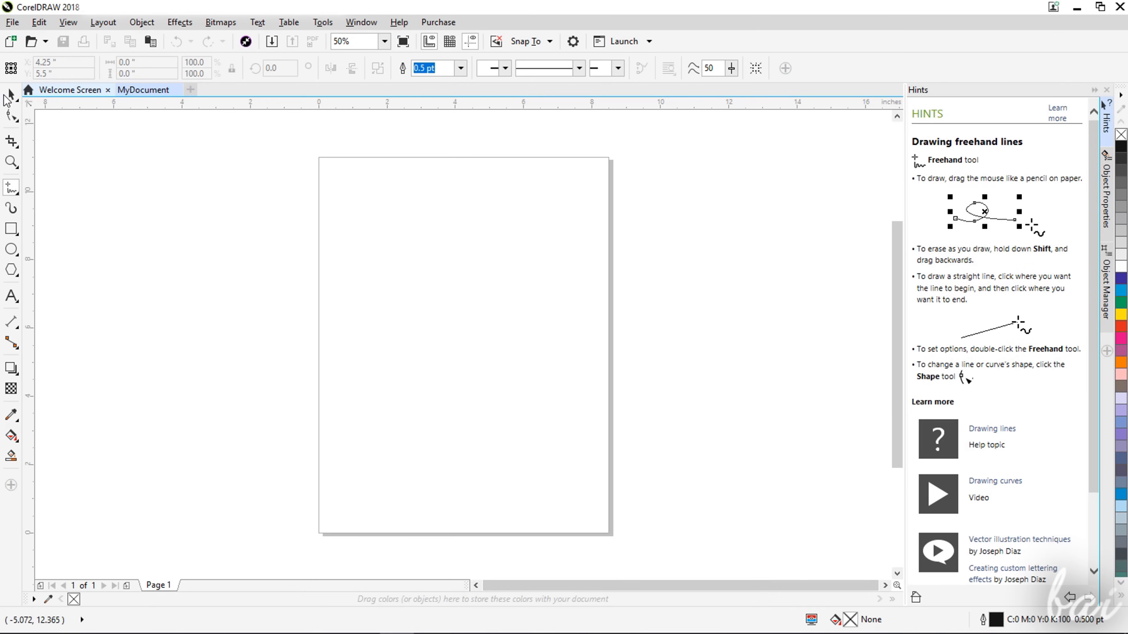
Activate the Shape, Freehand, Artistic Media, Rectangle and Ellipse tools in turn to view their hints.
click(10, 95)
click(10, 189)
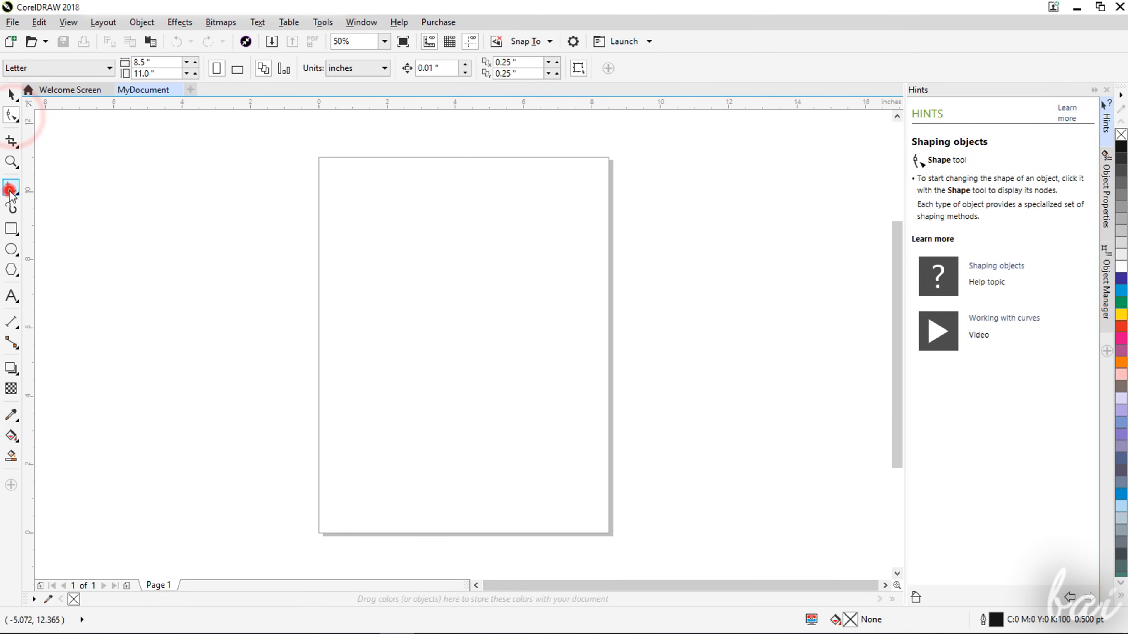
click(9, 208)
click(11, 228)
click(10, 249)
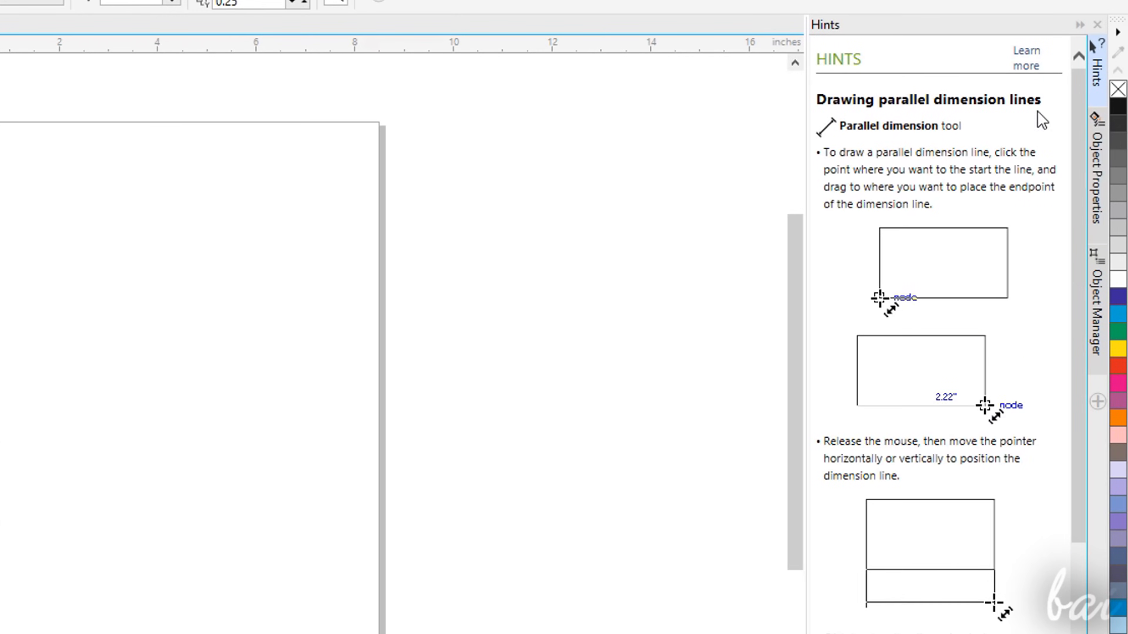
Display the Object Properties, followed by the page and layer list of the Object Manager.
click(1096, 146)
click(1093, 289)
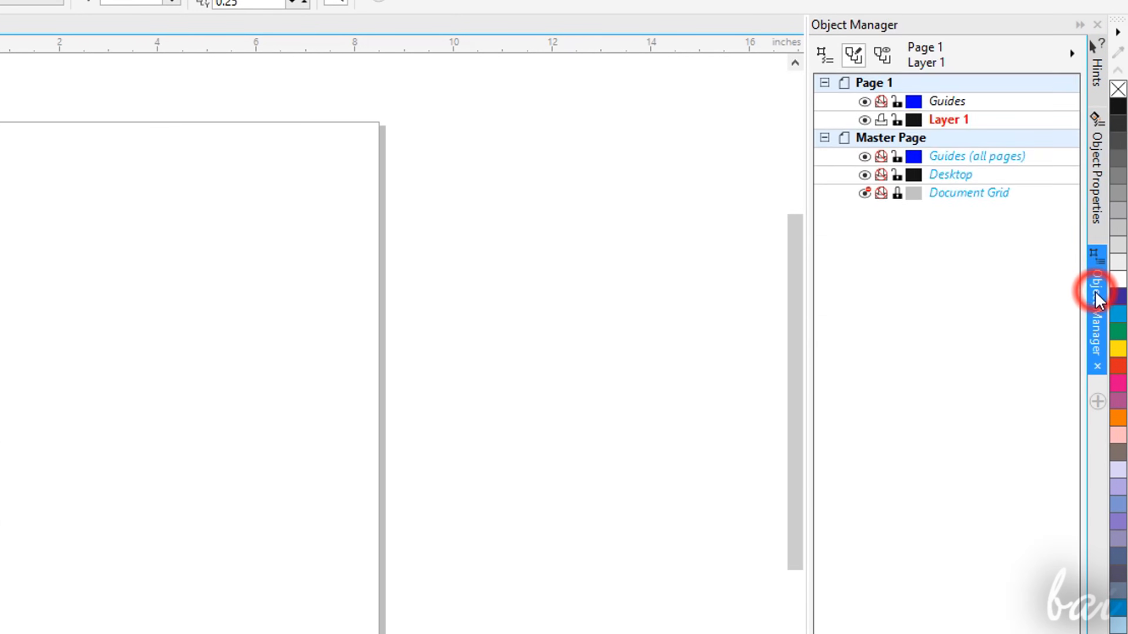
Show only the outline settings in the Object Properties, and bring back the Hints docker and scroll through it.
click(1096, 153)
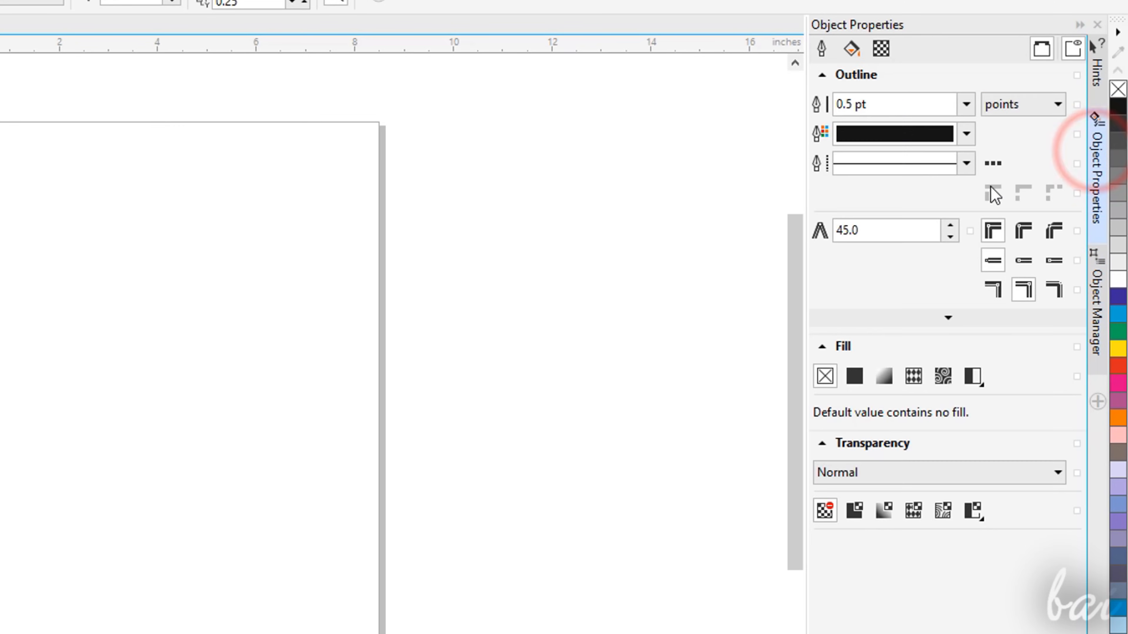
click(822, 51)
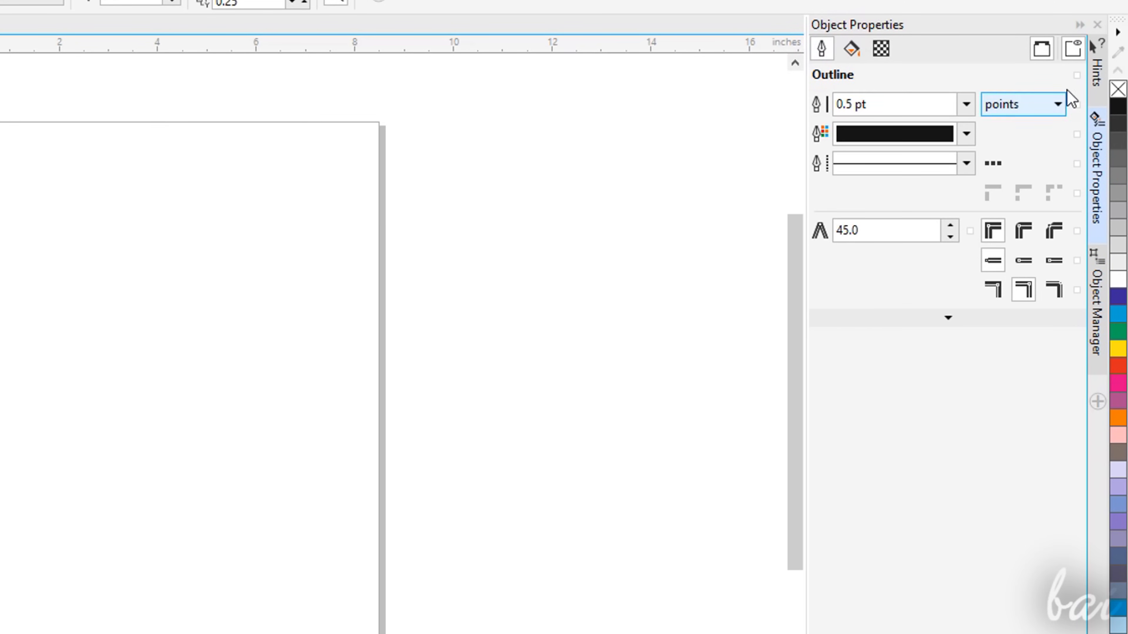
click(1097, 72)
scroll(883, 391, down, 5)
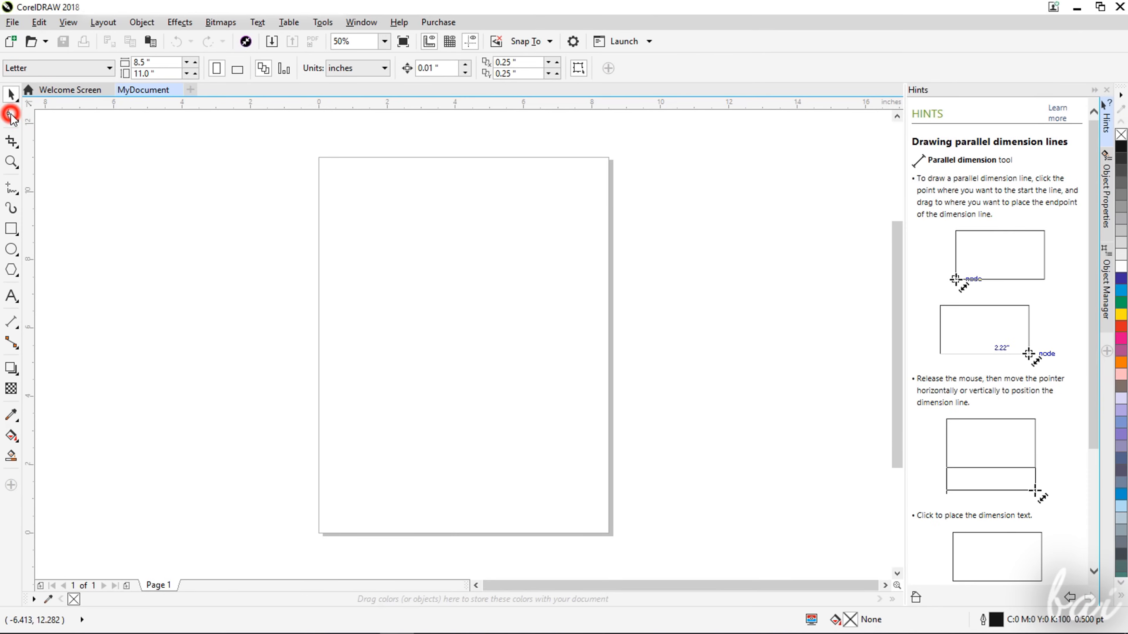
Activate the Shape, Crop, Freehand, Artistic Media and Rectangle tools in turn to view their hints.
click(11, 116)
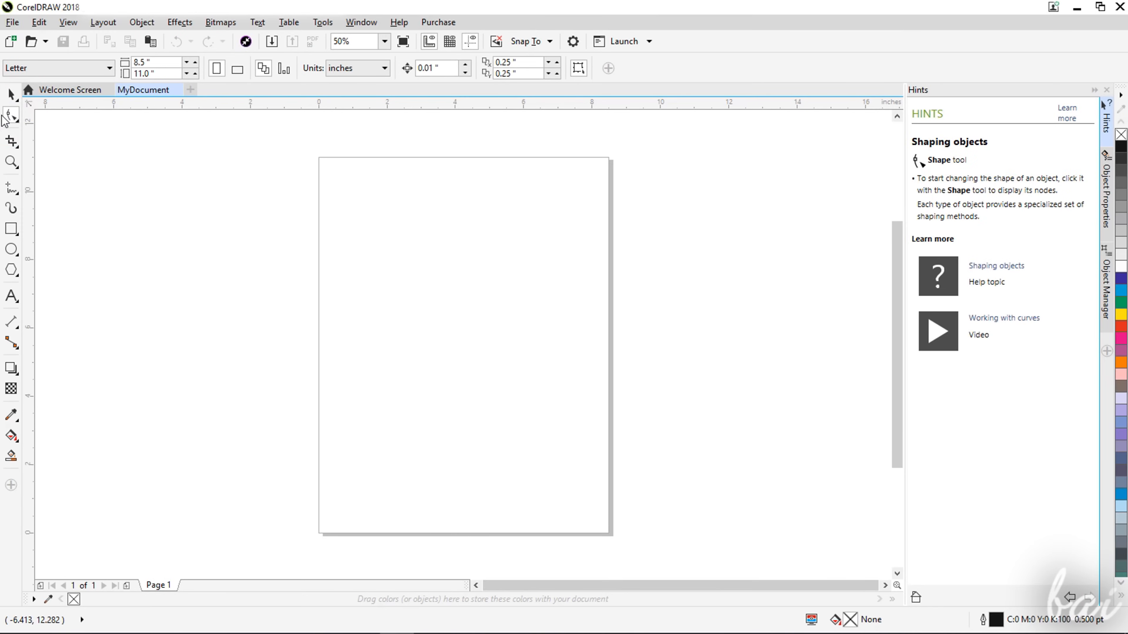
click(12, 142)
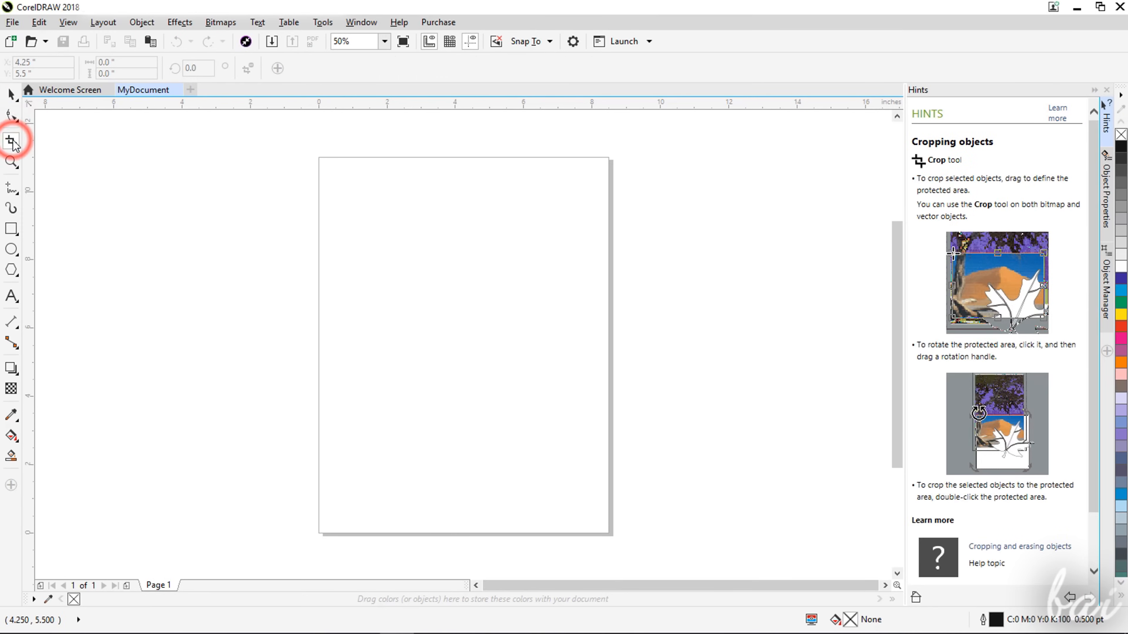
click(10, 190)
click(11, 208)
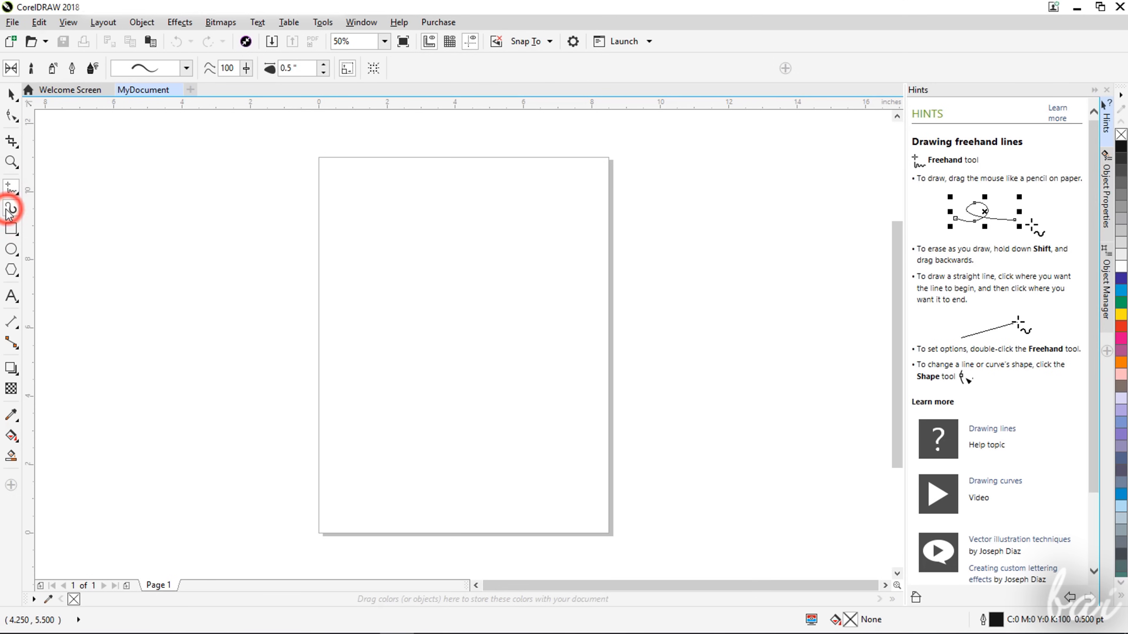
click(10, 230)
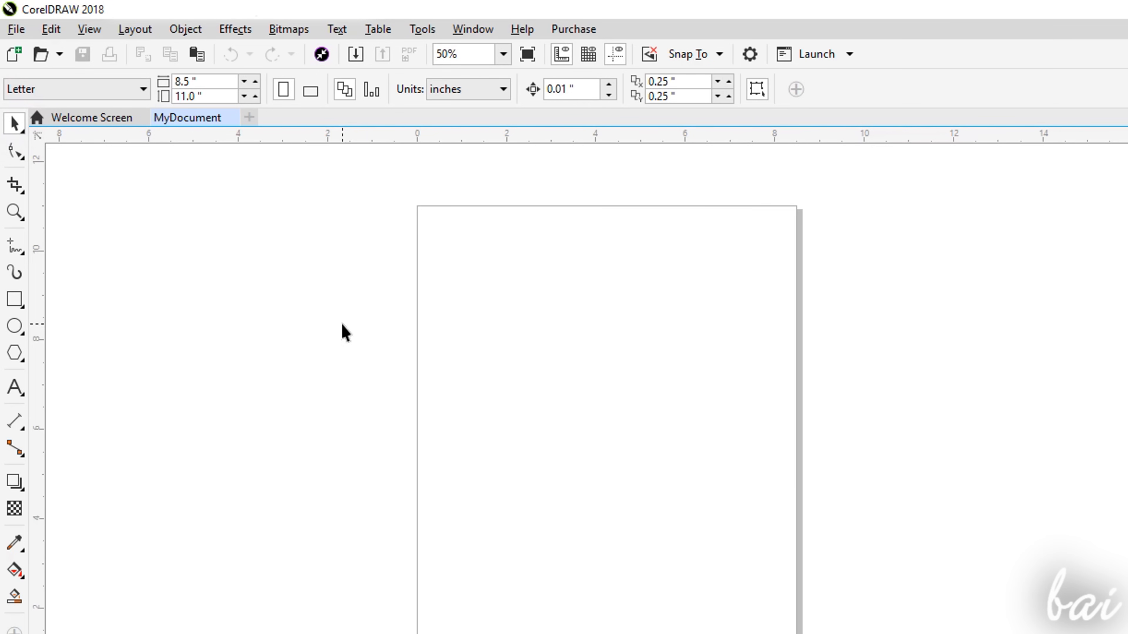
Examine the lists of available dockers and toolbars for the workspace.
click(482, 31)
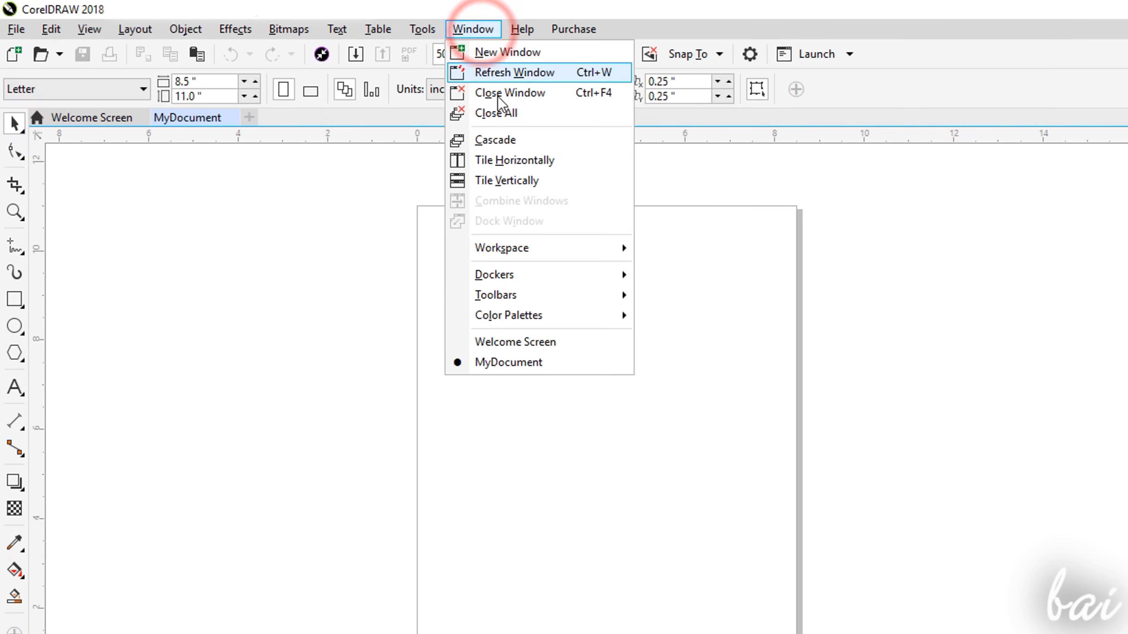
mouse_move(584, 281)
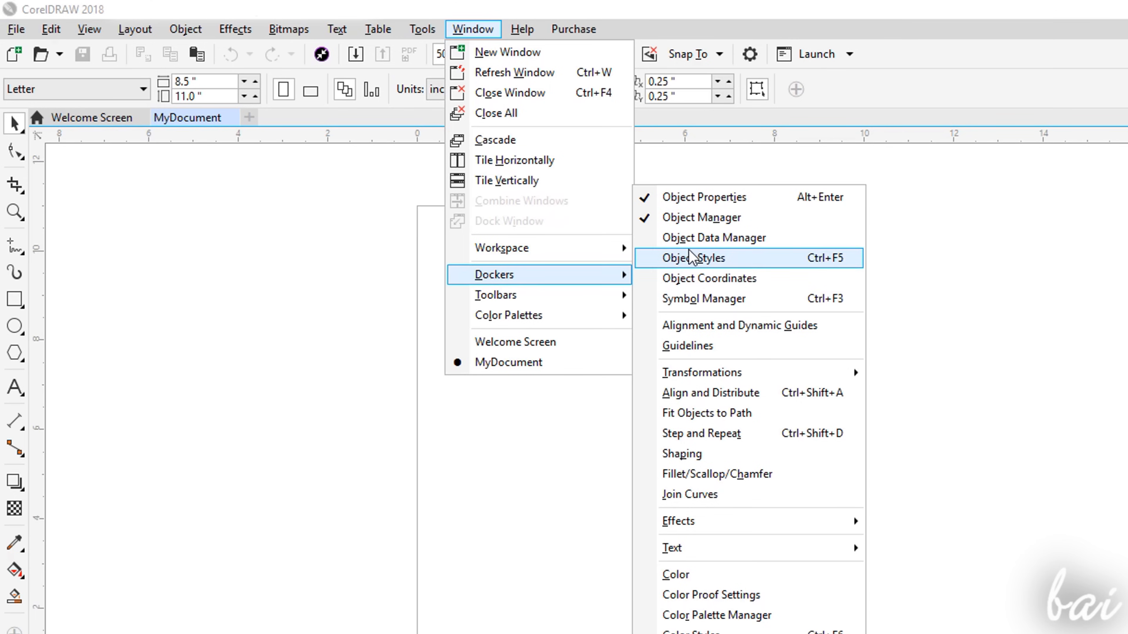
mouse_move(570, 301)
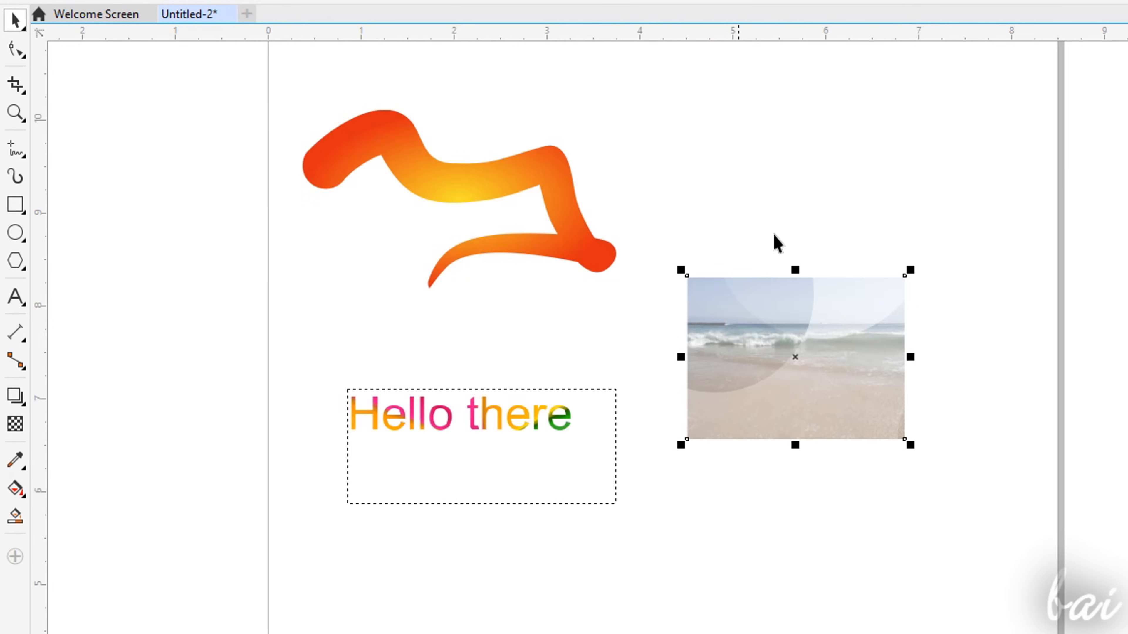
Select the orange stroke, the beach photo and the "Hello there" text frame in turn in the Untitled-2 document.
scroll(610, 274, down, 4)
scroll(607, 287, up, 4)
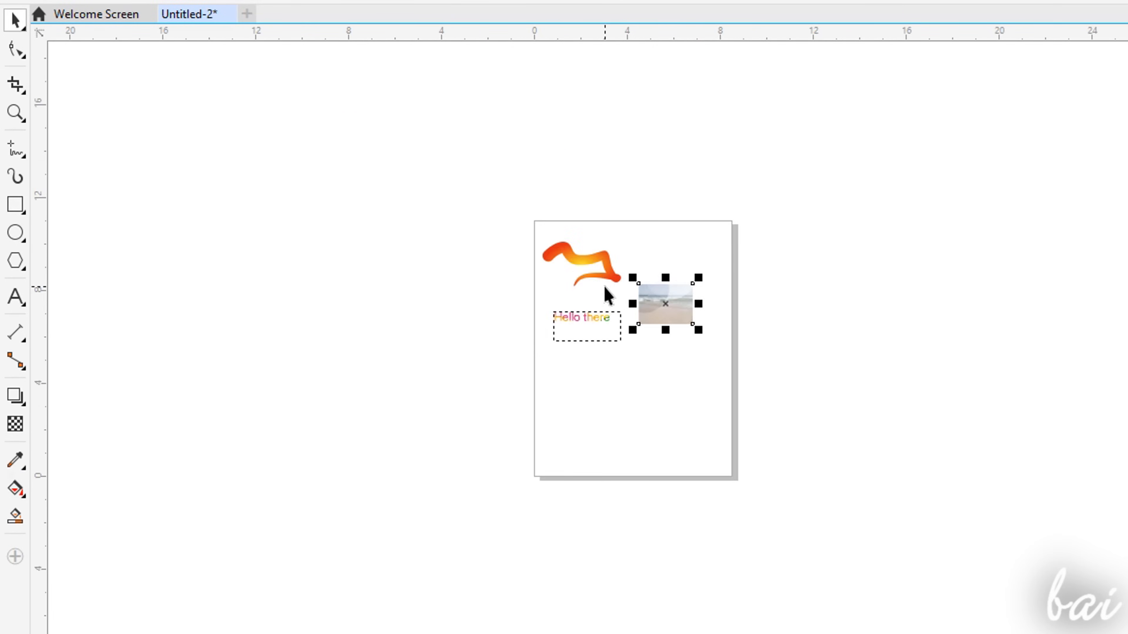
click(537, 161)
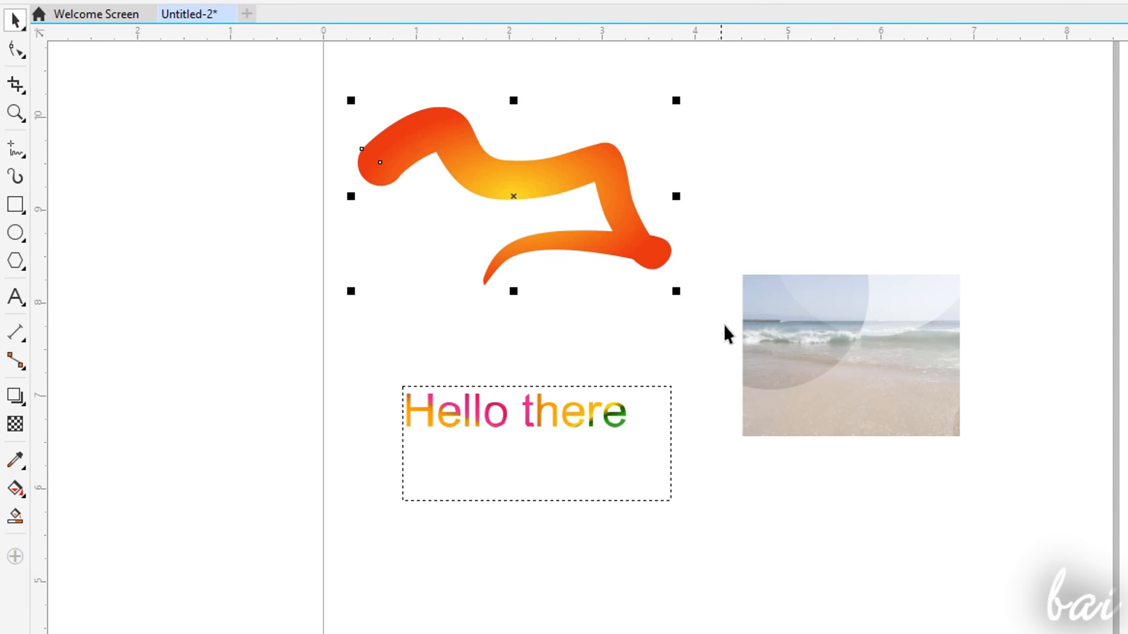
click(851, 343)
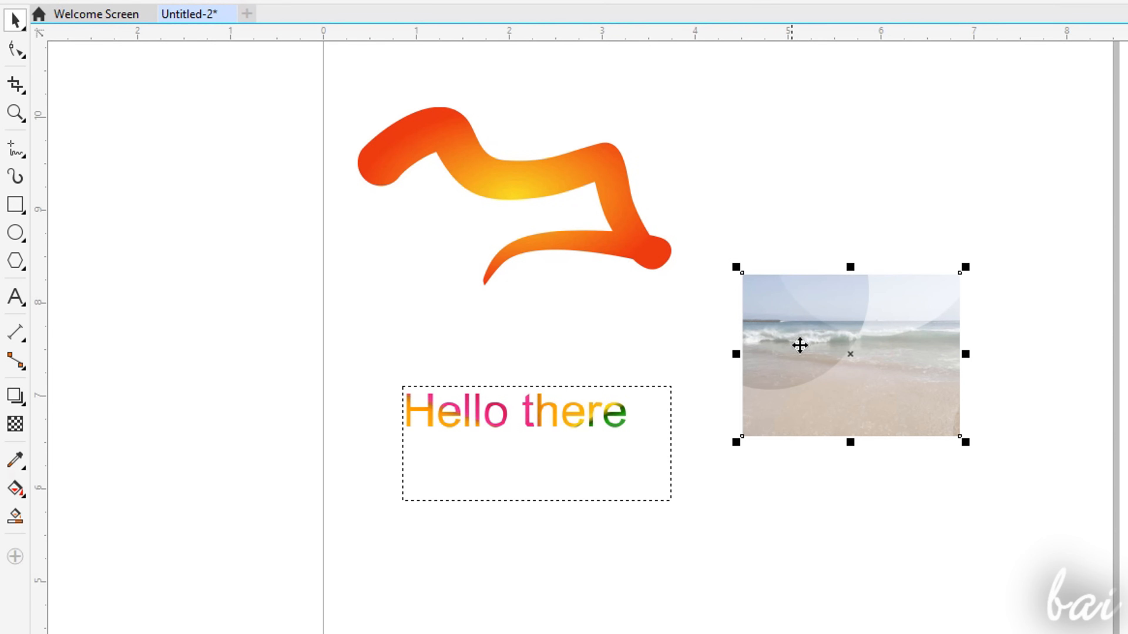
click(579, 424)
scroll(572, 347, up, 2)
scroll(587, 280, down, 2)
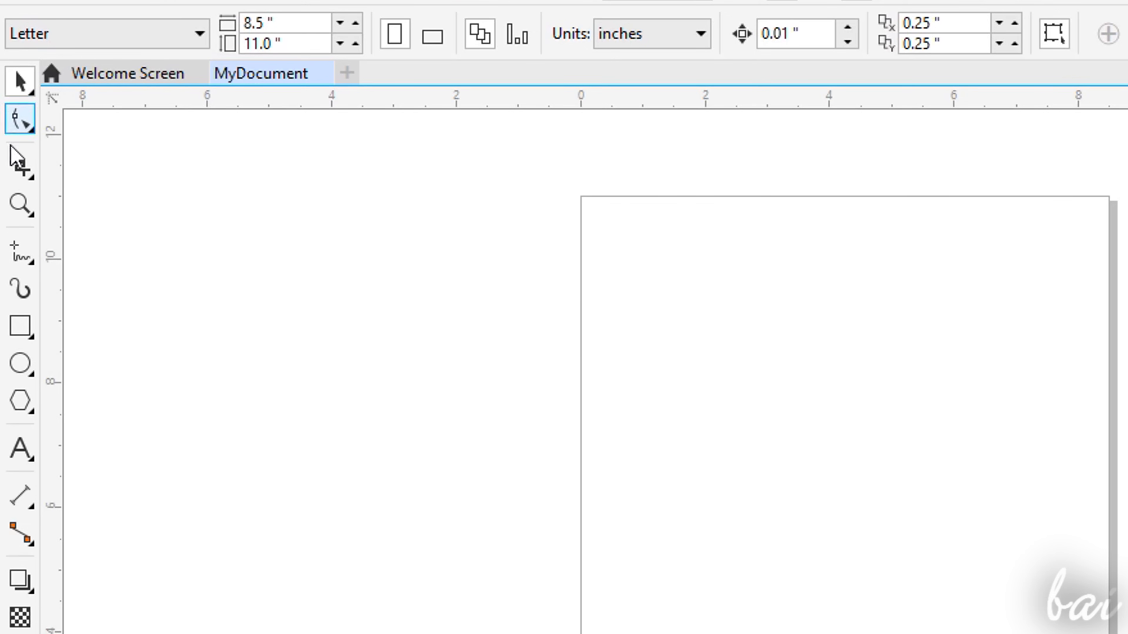
With the Freehand tool in MyDocument, draw a looping curve about 0.83 by 0.24 inches and a straight line.
click(18, 256)
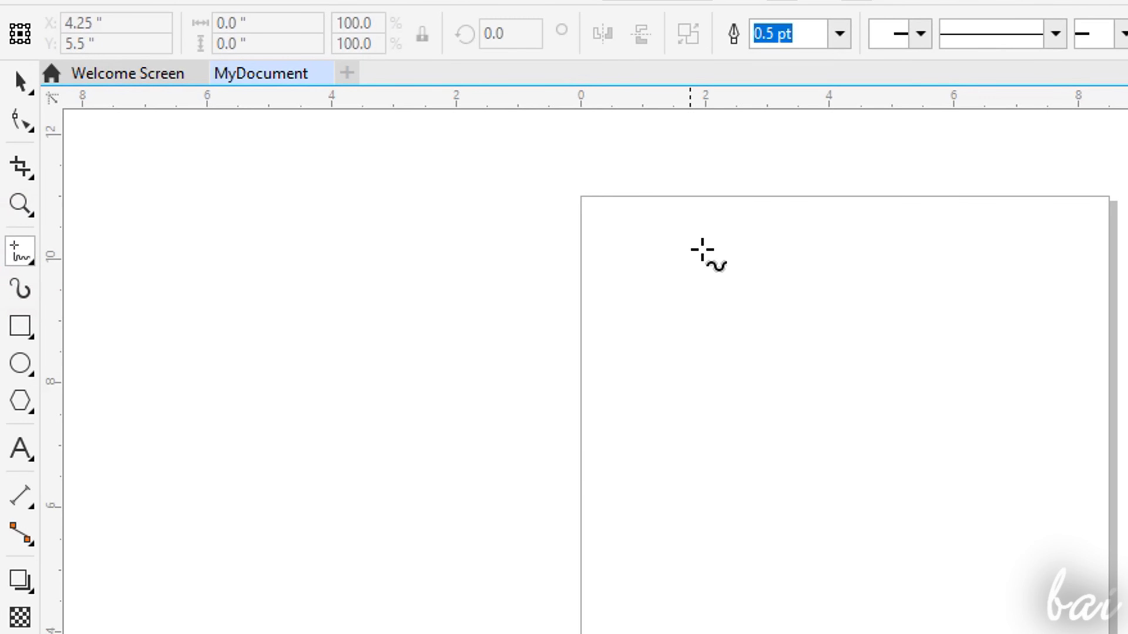
scroll(613, 229, up, 2)
scroll(672, 231, up, 3)
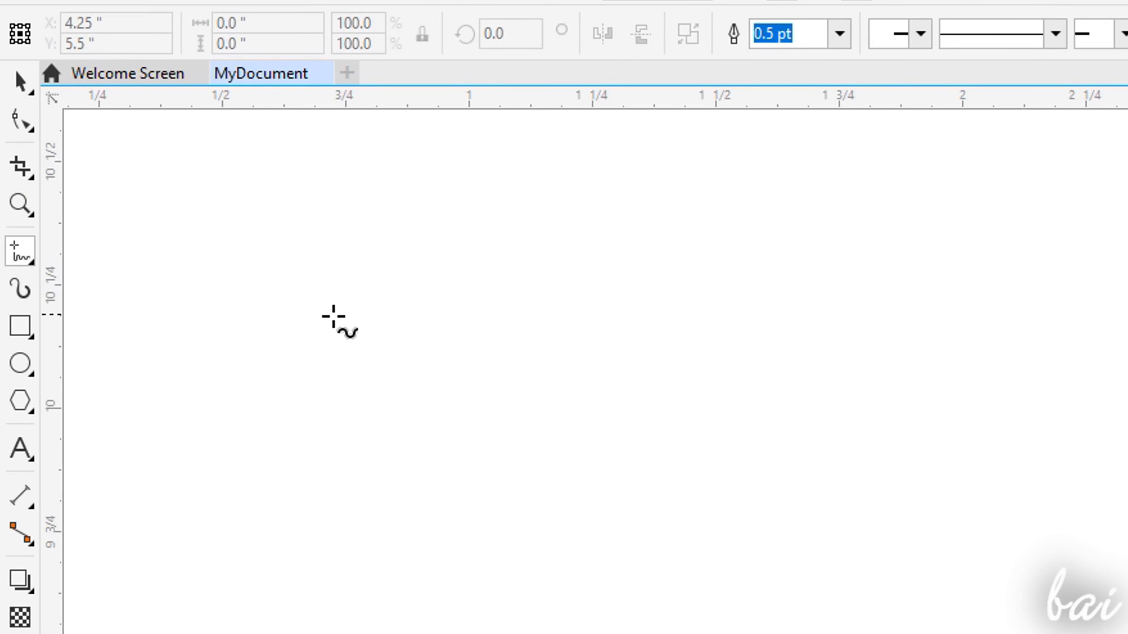
mouse_move(299, 310)
mouse_down()
mouse_move(285, 350)
mouse_move(343, 363)
mouse_move(396, 296)
mouse_up()
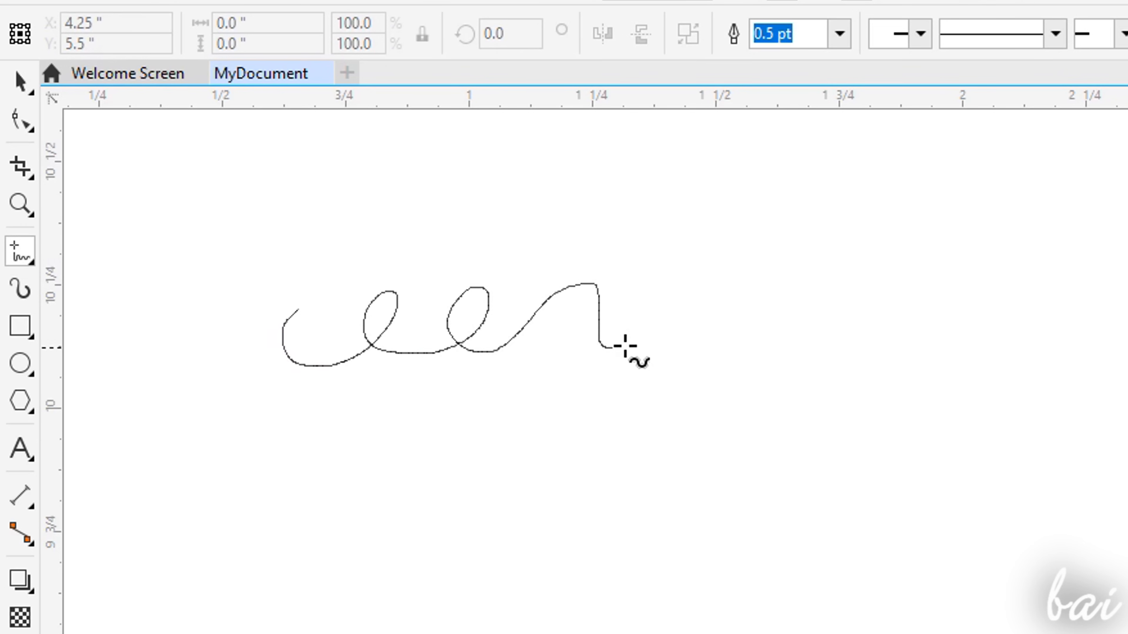
drag(625, 346, 689, 400)
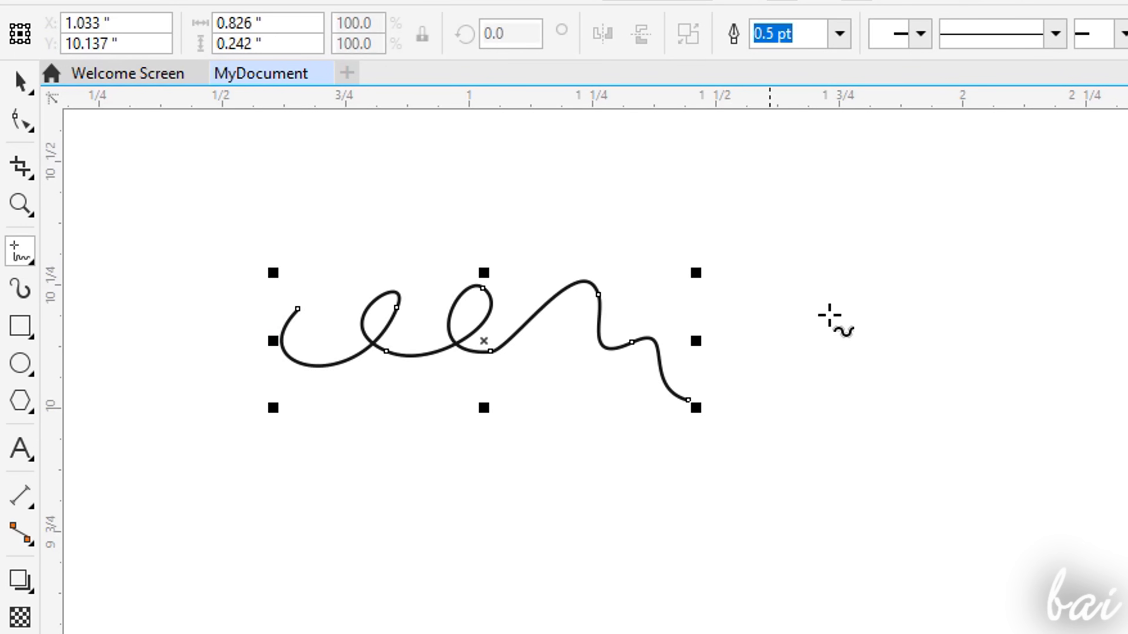
click(277, 567)
click(593, 444)
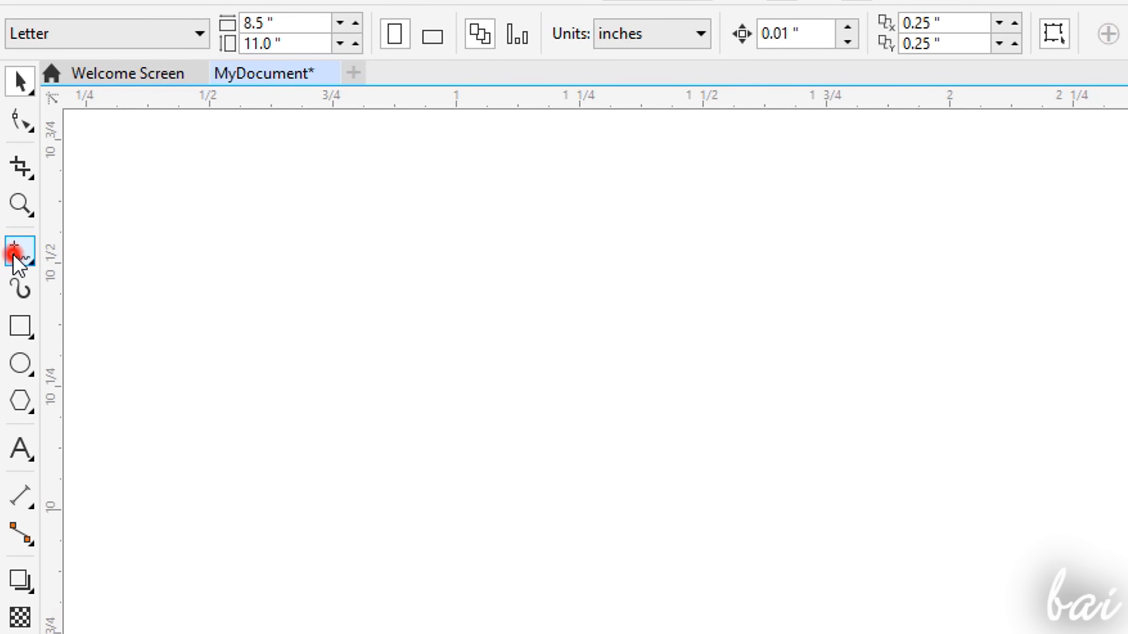
Use the Polyline tool to draw shapes joining wavy freehand and straight segments, the last about 0.52 by 0.35 inches.
click(20, 252)
click(143, 400)
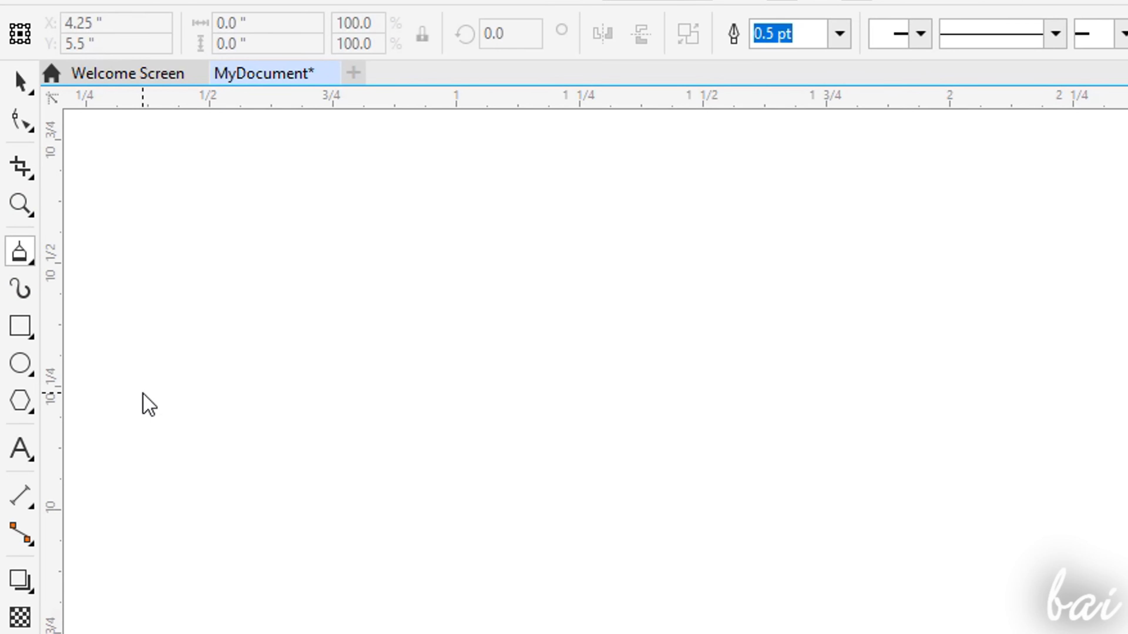
mouse_move(183, 343)
mouse_down()
mouse_move(207, 295)
mouse_move(237, 316)
mouse_move(269, 273)
mouse_move(409, 245)
mouse_move(411, 277)
mouse_move(510, 346)
mouse_up()
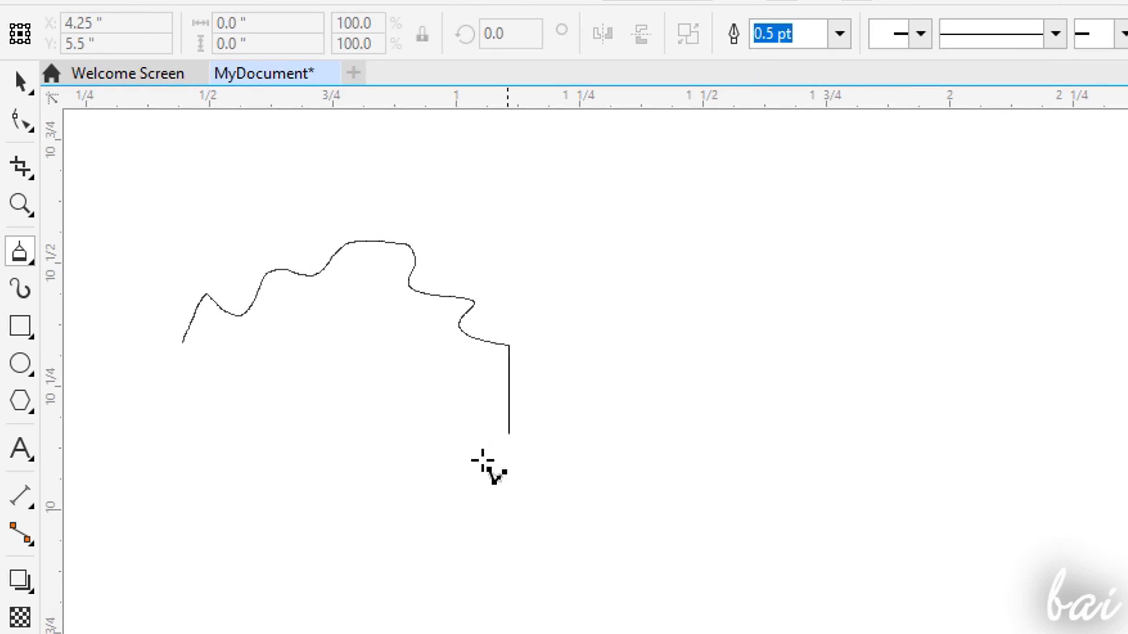
click(378, 425)
click(239, 571)
click(187, 346)
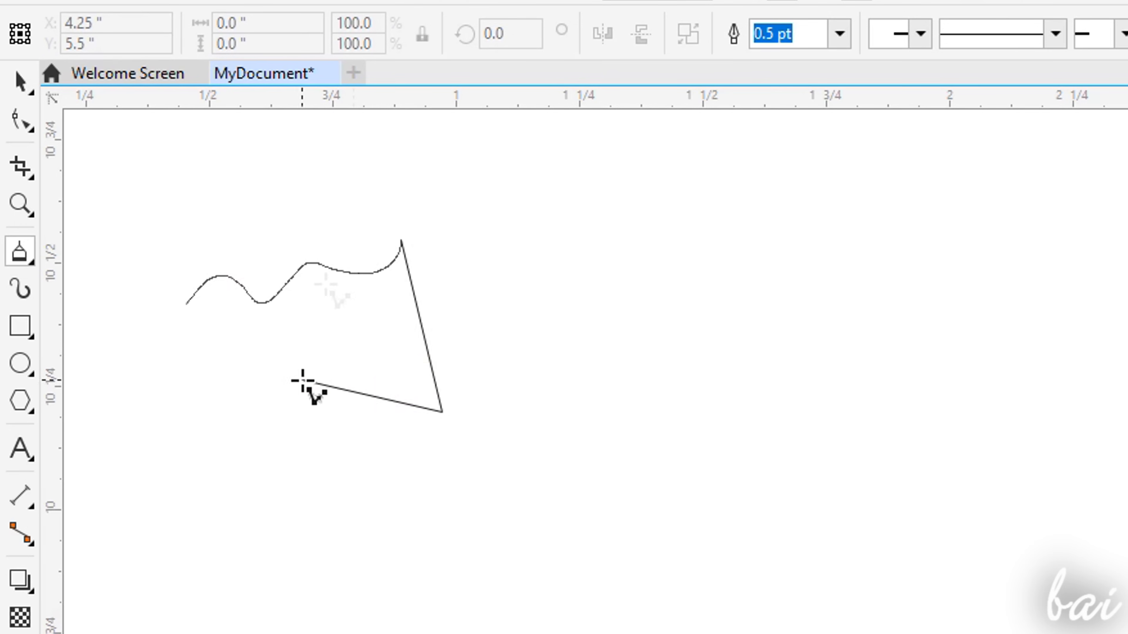
click(302, 385)
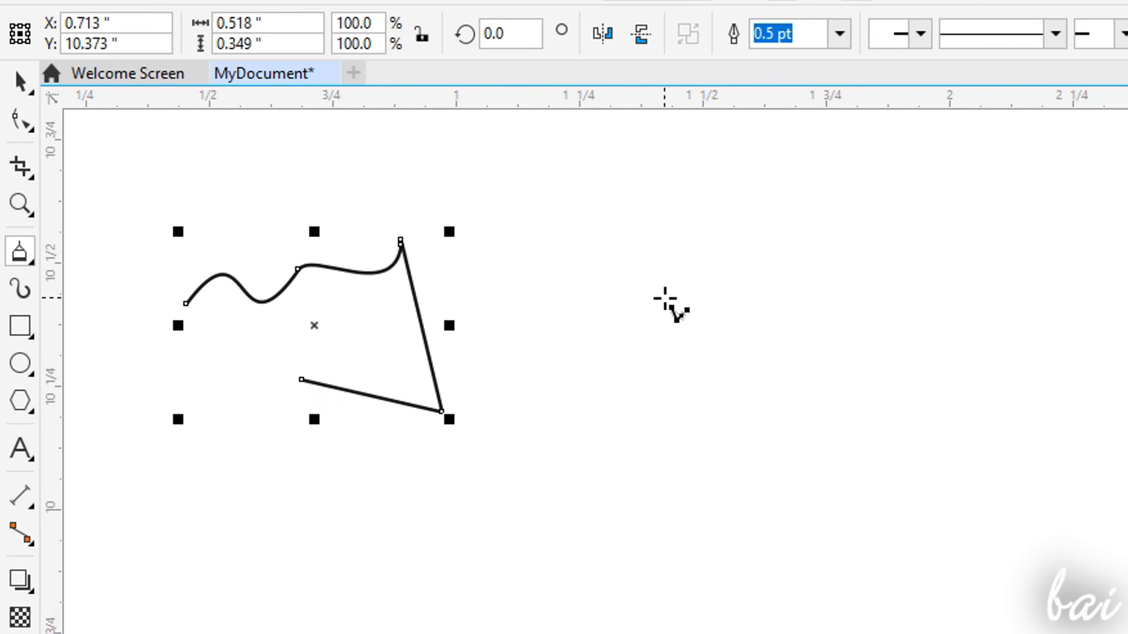
Draw a rounded arc with the 3-Point Curve tool, setting its two endpoints and bulging it up and outward.
click(14, 256)
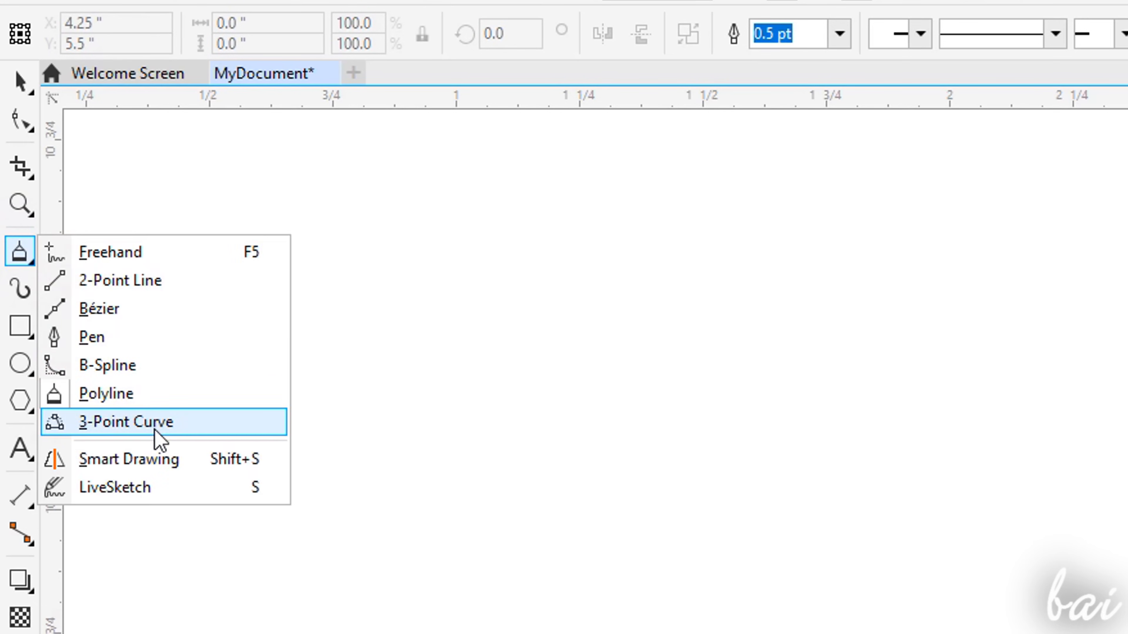
click(155, 422)
drag(232, 406, 554, 185)
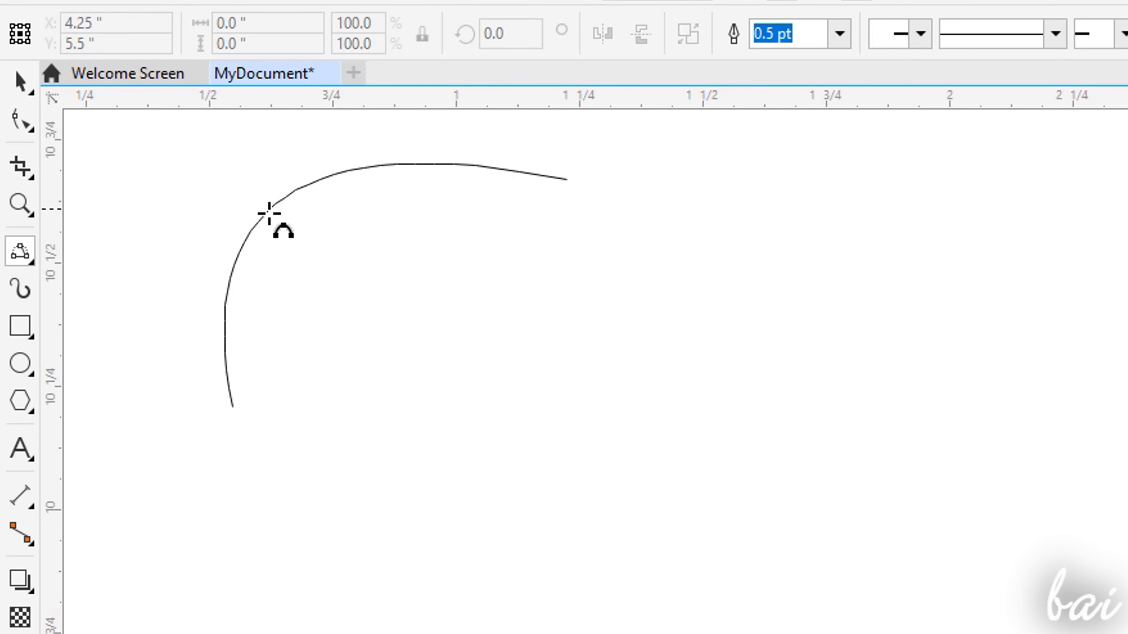
click(252, 227)
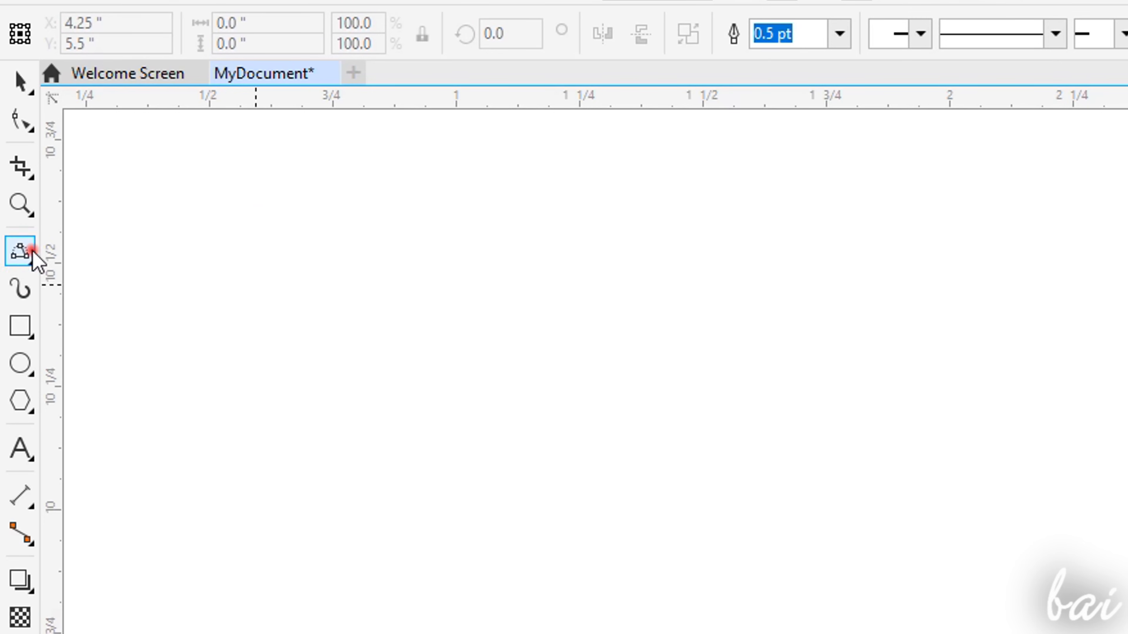
Draw a wavy open B-Spline curve about 0.95 by 0.26 inches from six control points.
click(21, 253)
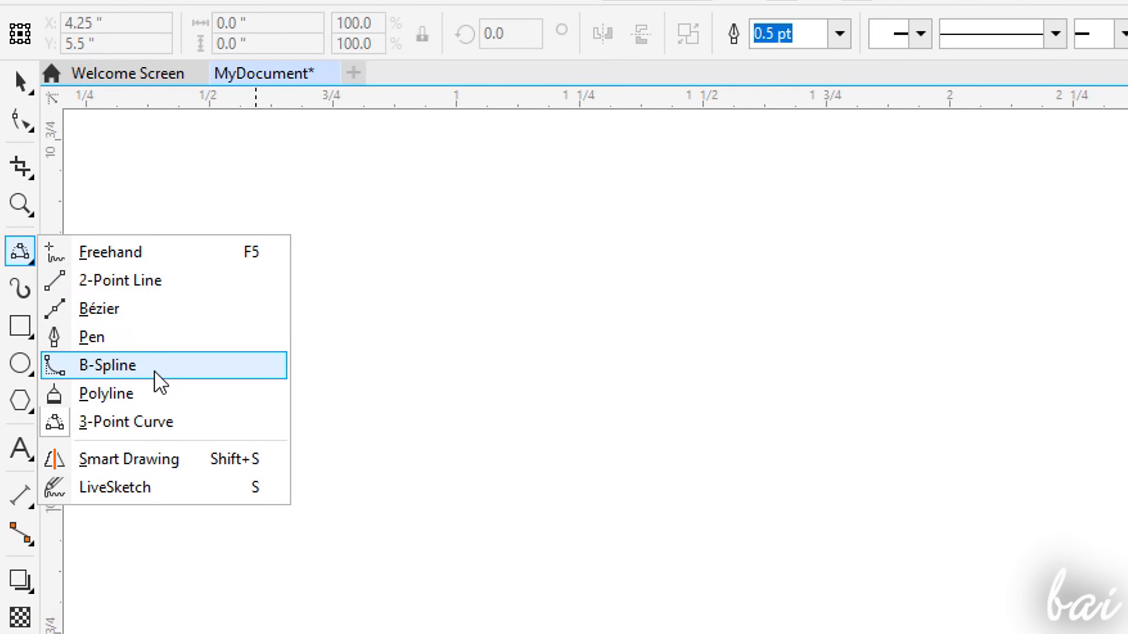
click(158, 383)
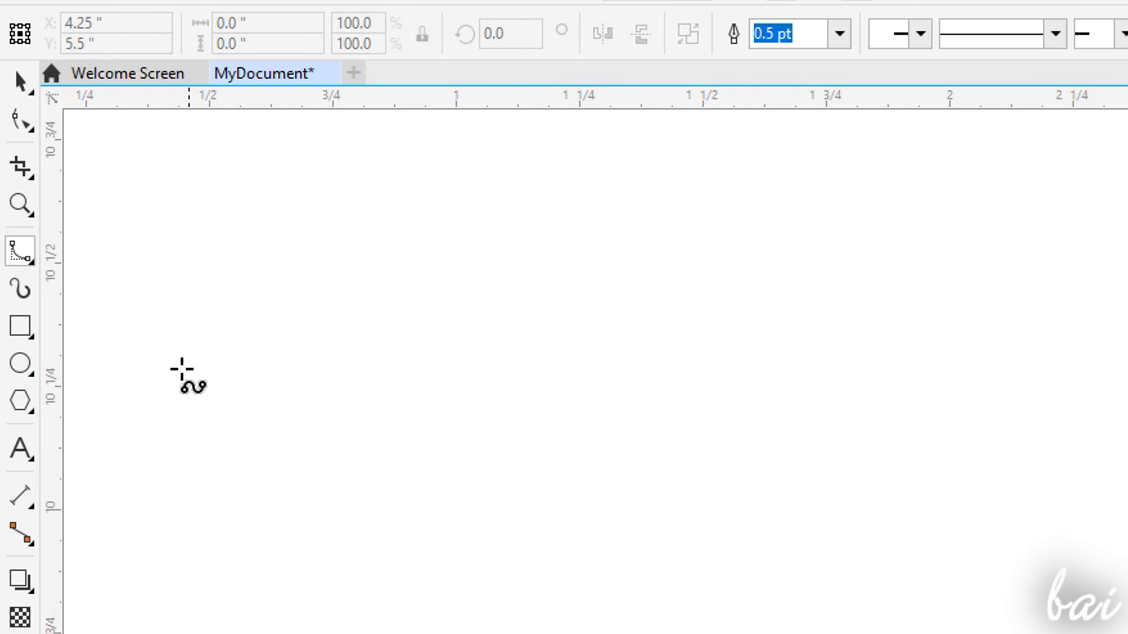
click(145, 339)
click(250, 212)
click(443, 236)
click(468, 374)
click(571, 203)
click(612, 212)
click(612, 212)
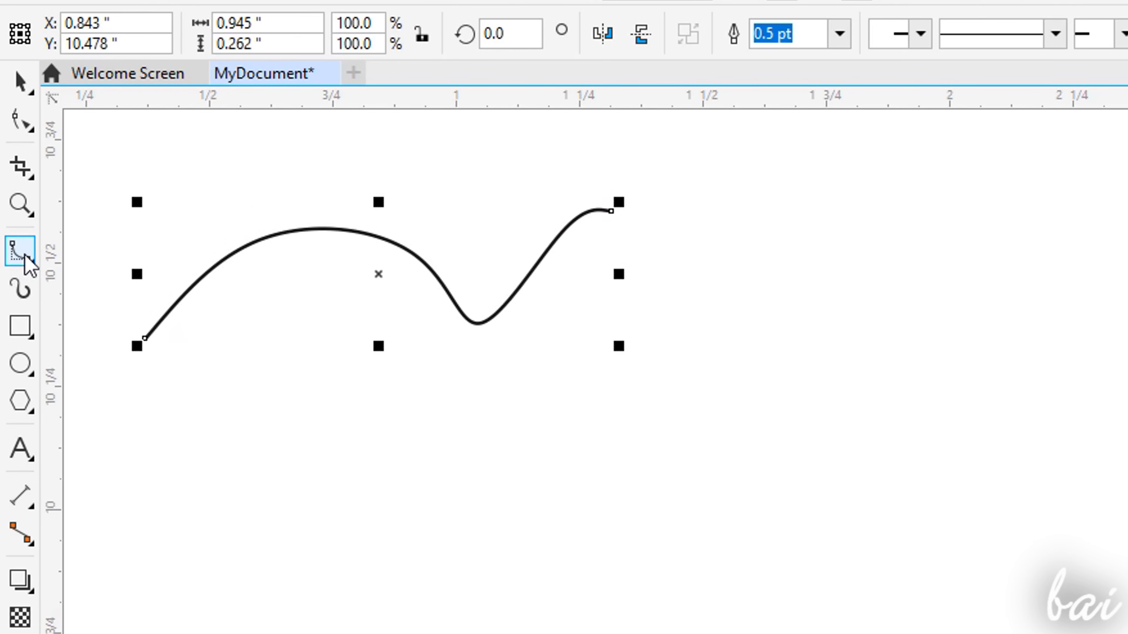
Draw an open path with the Pen tool, combining straight and curved segments through several nodes.
click(31, 266)
click(154, 347)
click(153, 498)
drag(320, 383, 418, 383)
drag(561, 431, 526, 519)
click(335, 492)
mouse_move(296, 458)
mouse_down()
mouse_move(294, 480)
mouse_move(255, 492)
mouse_move(559, 398)
mouse_move(164, 262)
mouse_move(308, 402)
mouse_move(315, 396)
mouse_up()
double_click(668, 390)
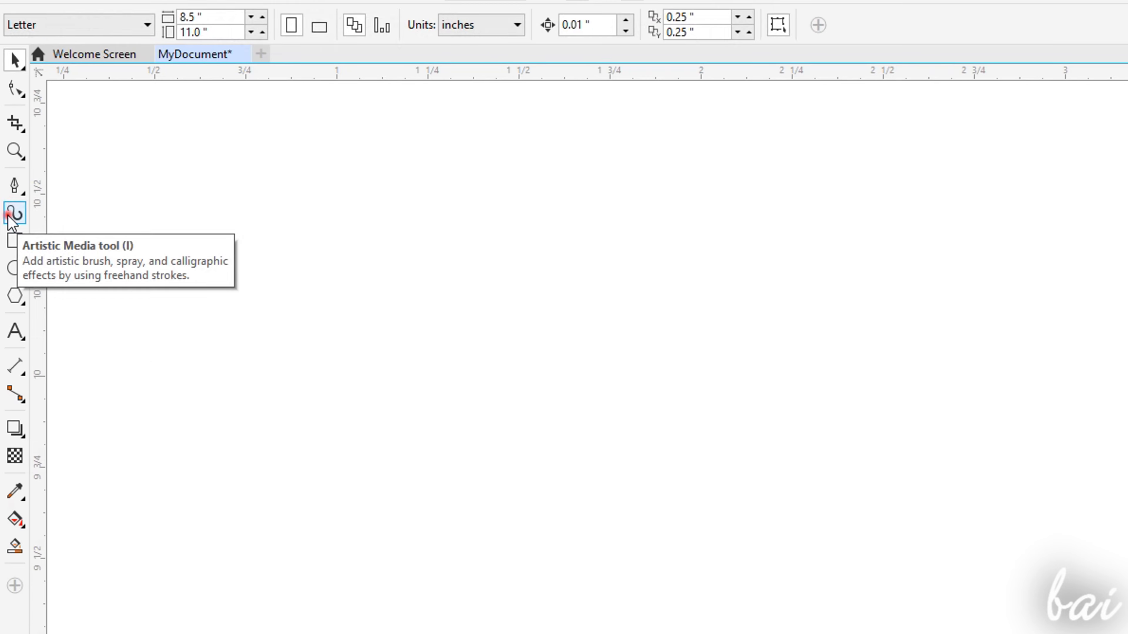
Paint two wavy Artistic Media preset strokes near the page's upper-left corner, one below the other.
click(17, 215)
drag(156, 328, 589, 211)
scroll(386, 467, down, 2)
mouse_move(297, 563)
mouse_down()
mouse_move(395, 518)
mouse_move(708, 422)
mouse_up()
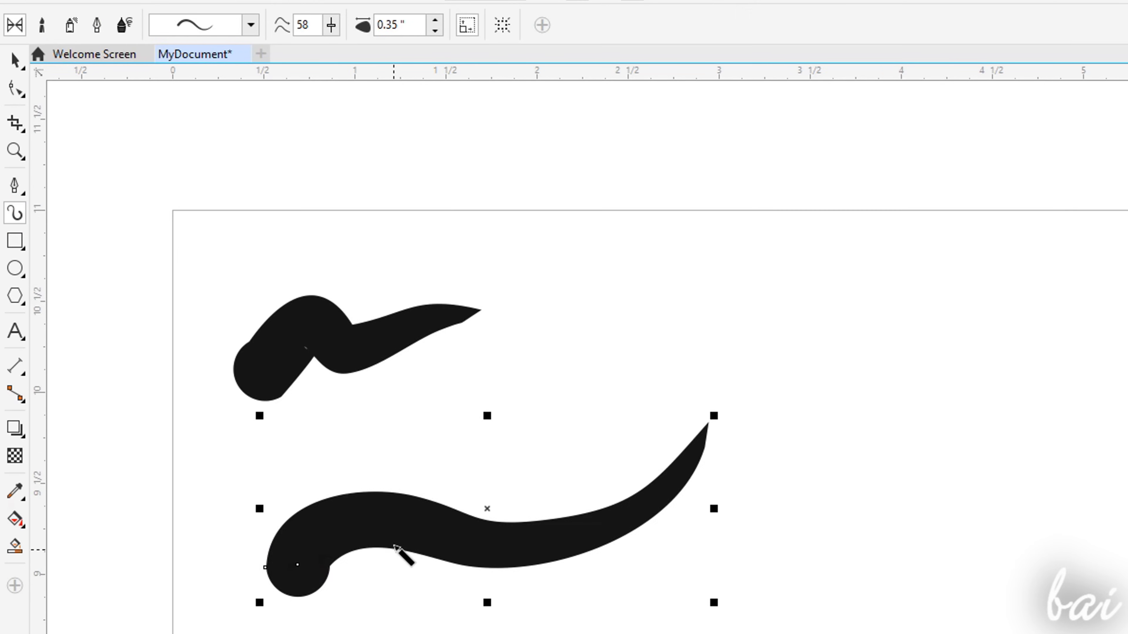
Give the lower stroke the round-headed preset with a long thin tail and set its width to 0.32 inches.
click(252, 25)
click(222, 419)
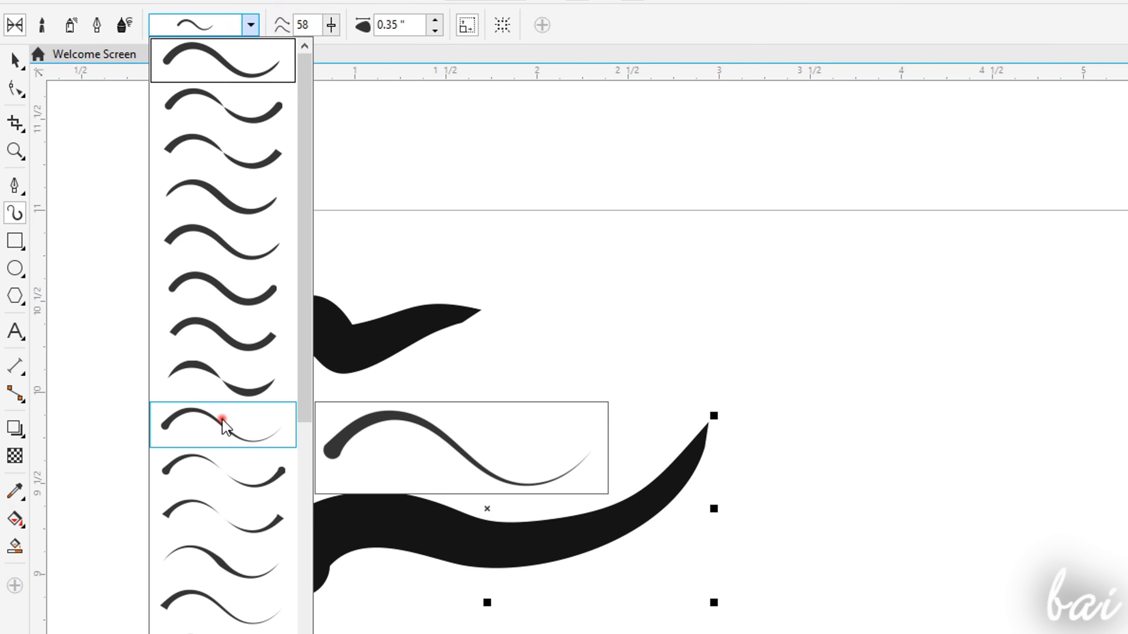
click(436, 20)
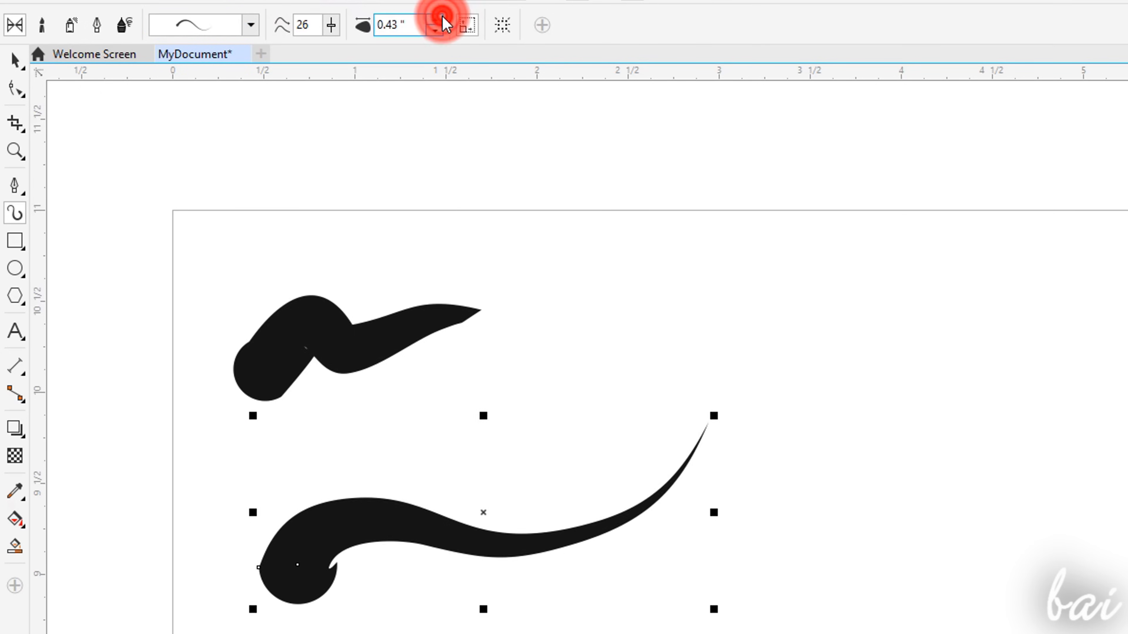
click(435, 31)
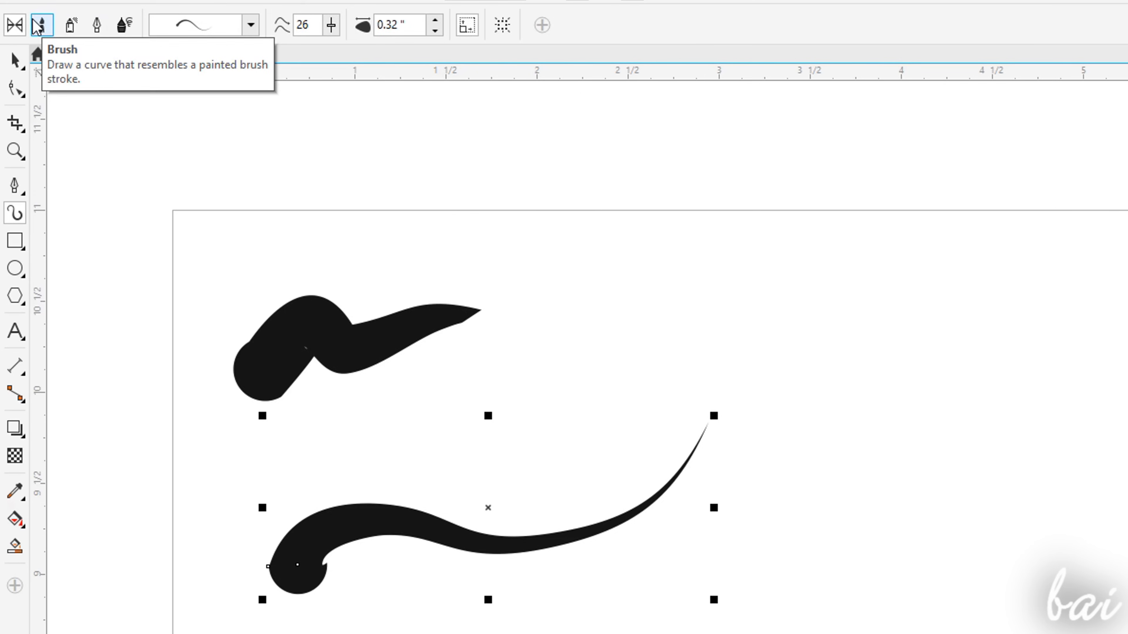
Paint a wavy dashed stroke beside the upper preset stroke using the Artistic Media Brush mode and an Artistic category brush.
click(38, 26)
mouse_move(577, 270)
mouse_down()
mouse_move(612, 310)
mouse_move(871, 383)
mouse_up()
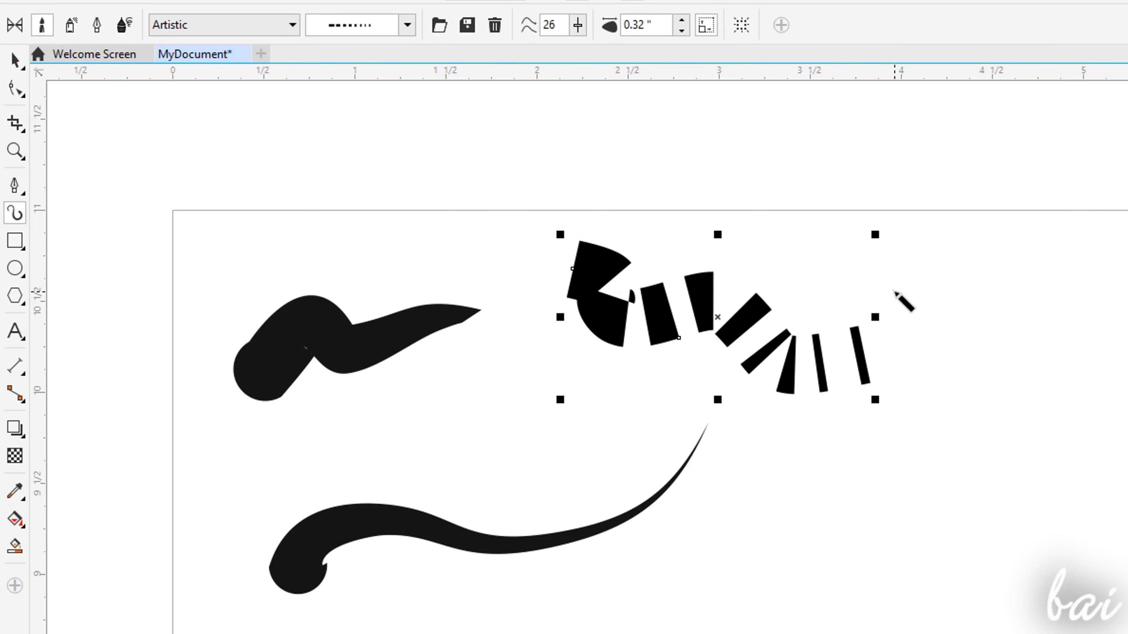
Paint a stroke below the dashed brush stroke using the Artistic Media Sprayer mode.
click(70, 25)
drag(1039, 432, 538, 598)
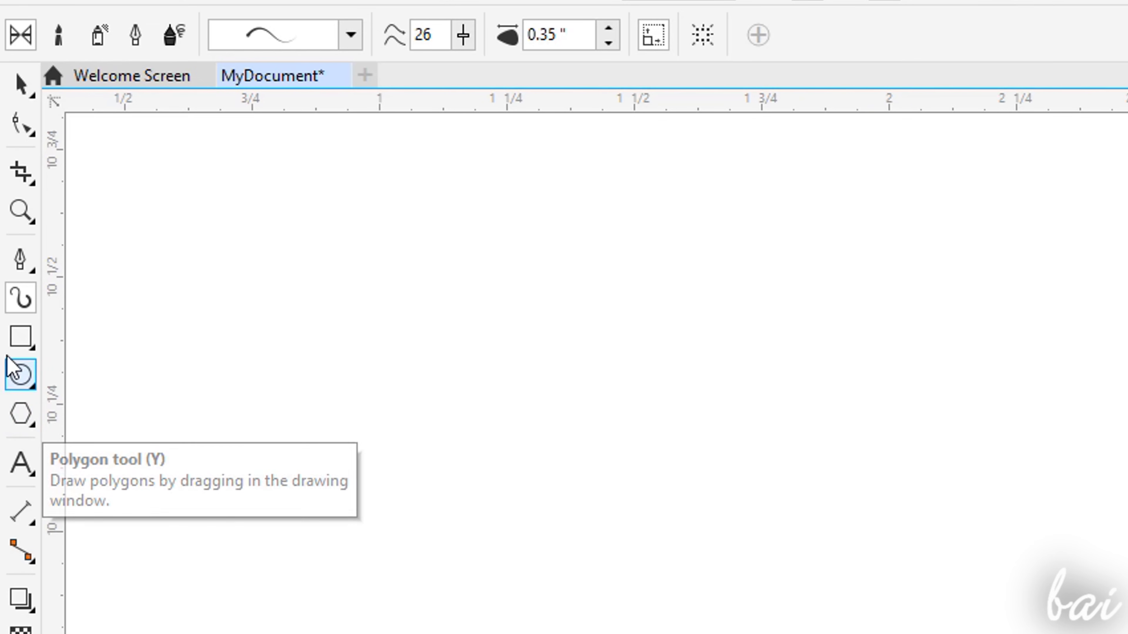
Draw a polygon on an empty area of the page with the Polygon tool.
click(31, 427)
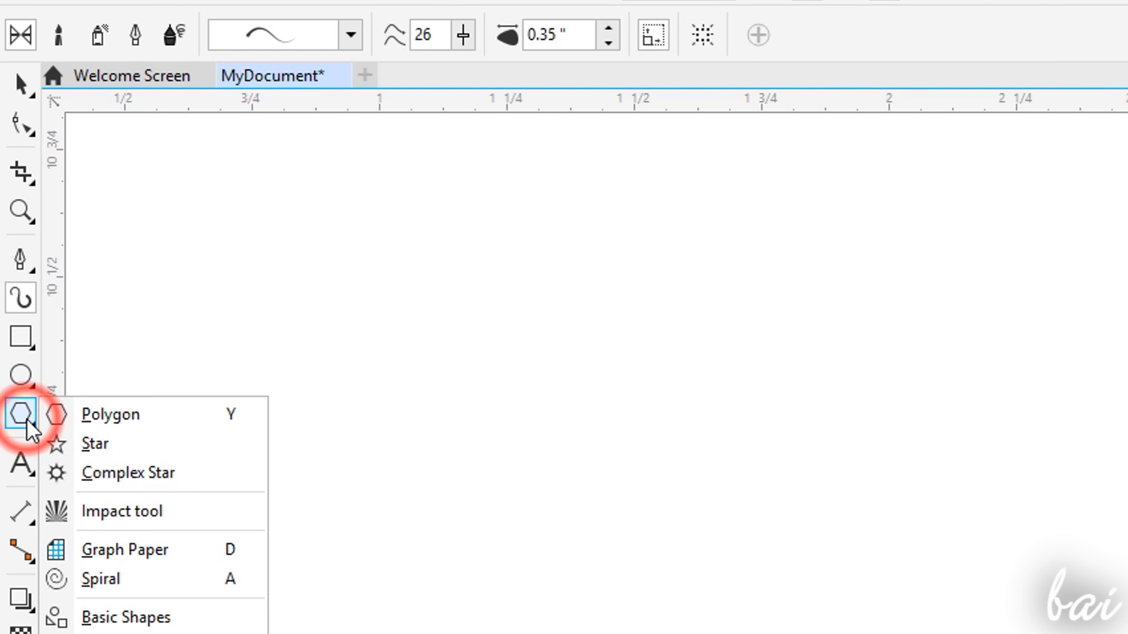
click(91, 420)
drag(258, 438, 514, 165)
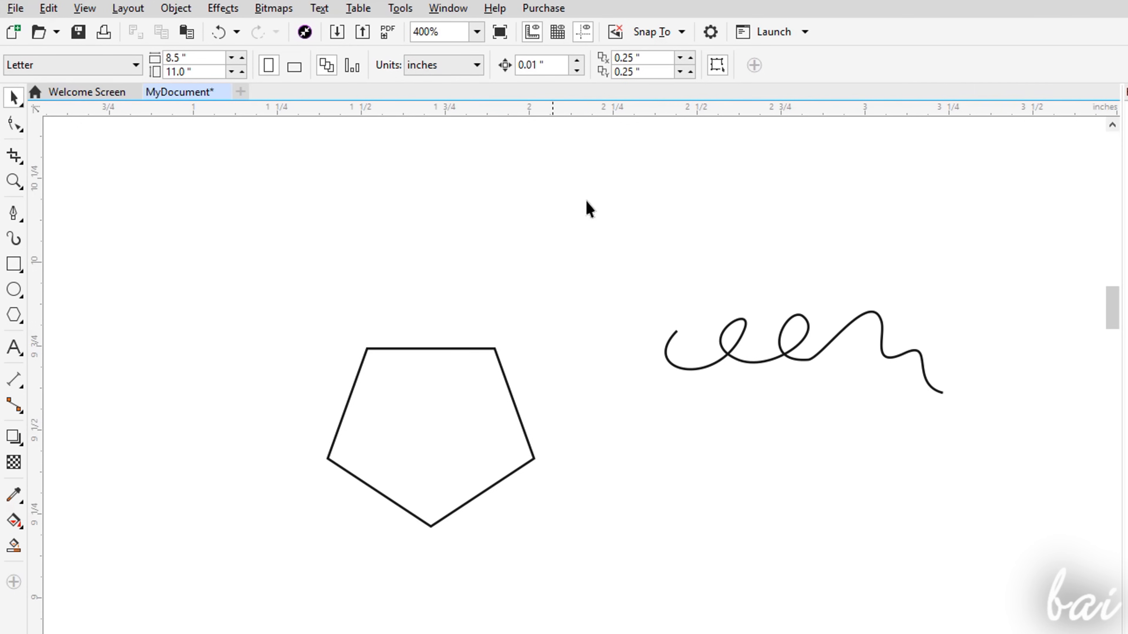
Toggle the rulers off and back on, and switch the document grid on and off.
click(531, 32)
click(530, 34)
click(562, 35)
click(563, 35)
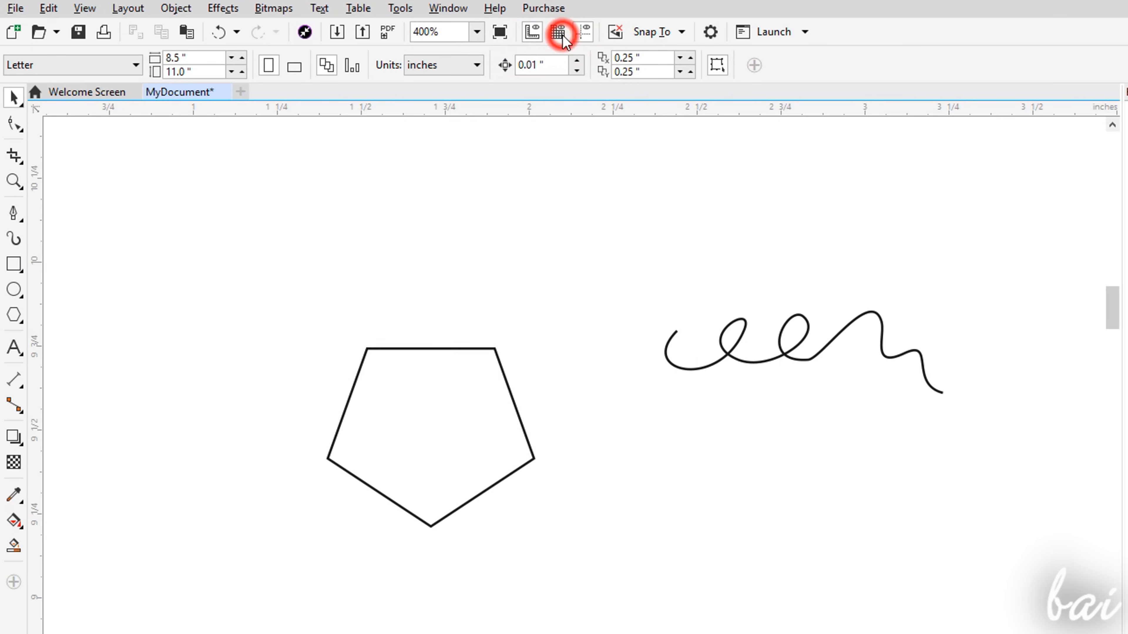
click(562, 35)
click(567, 38)
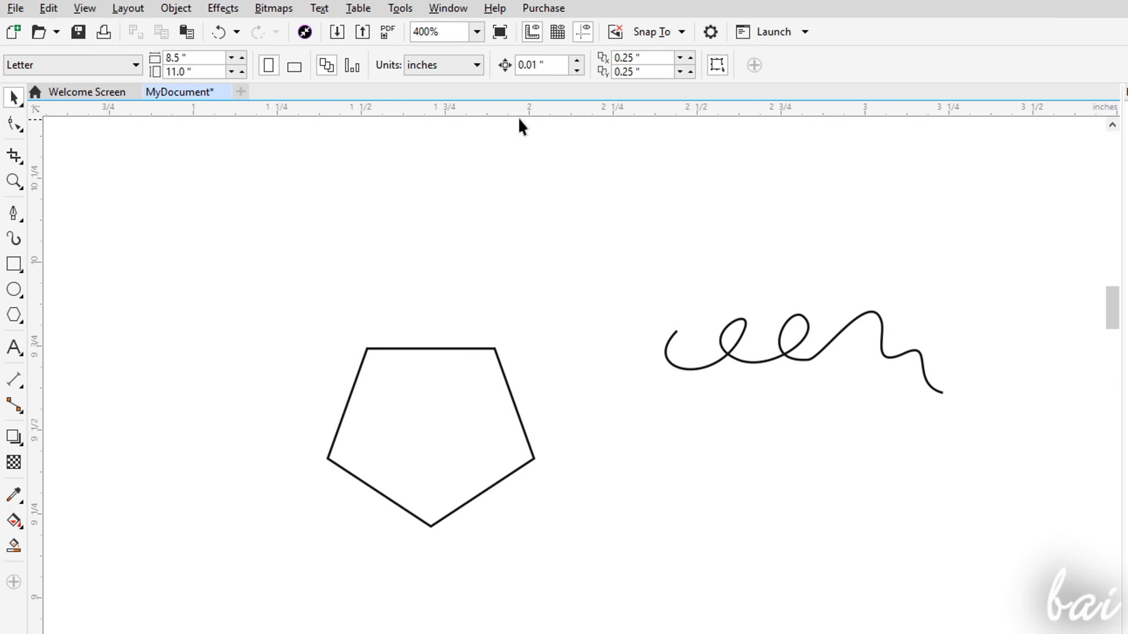
Add a horizontal guideline along the pentagon's top edge and vertical guidelines through its two upper corners.
drag(590, 158, 597, 304)
drag(616, 350, 615, 351)
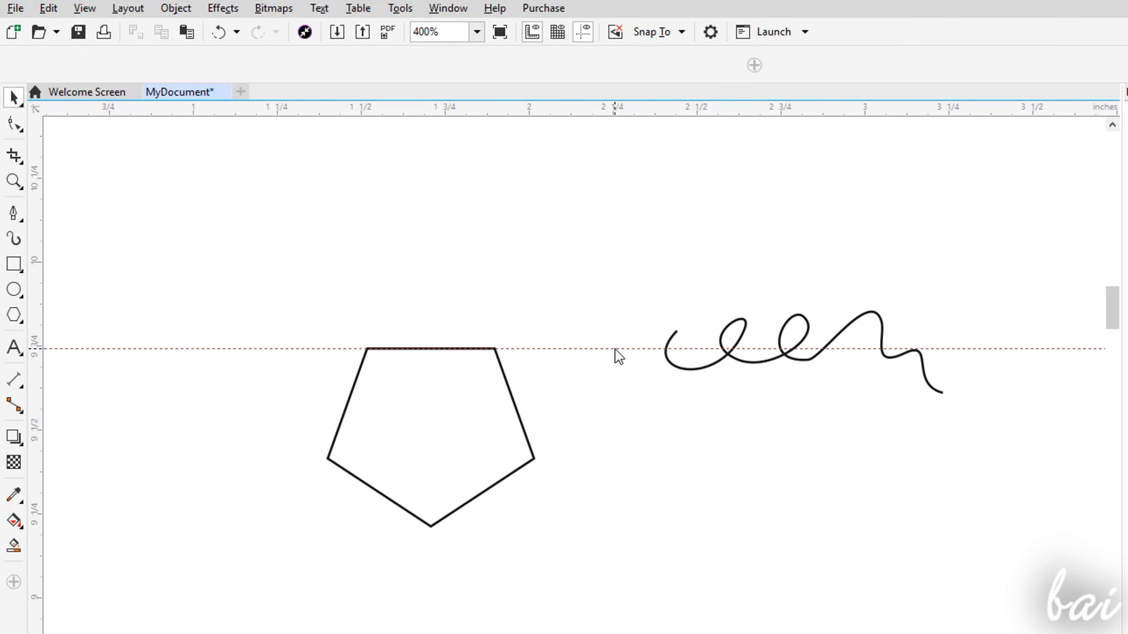
drag(176, 397, 368, 370)
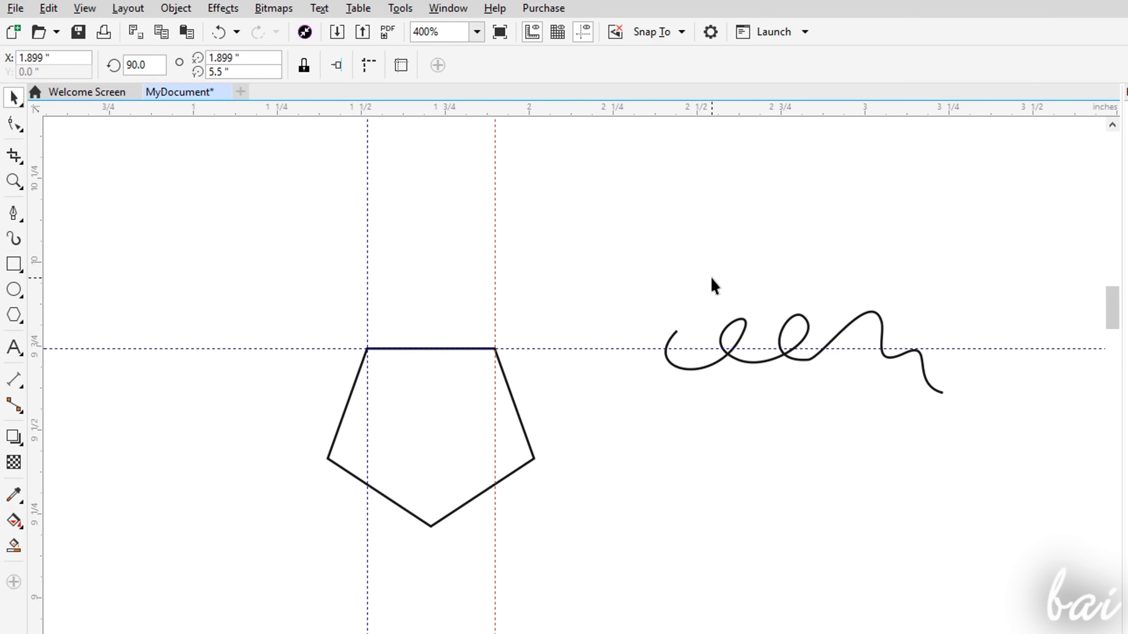
Hide the guidelines, and toggle the document grid and the rulers back to their previous display.
click(583, 32)
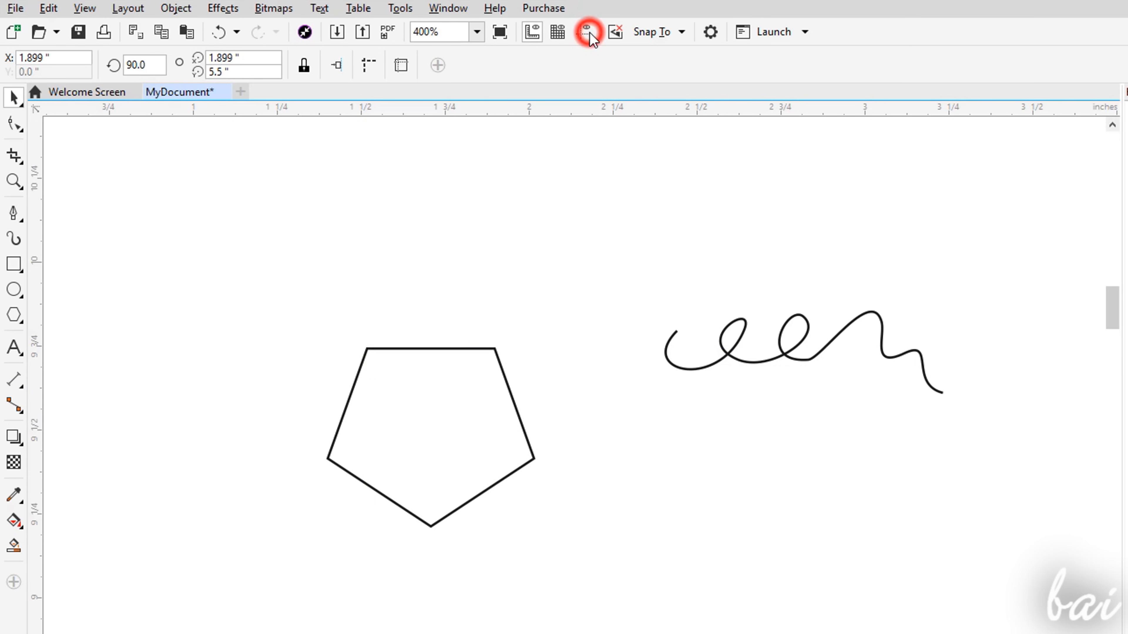
click(584, 32)
click(583, 32)
click(557, 32)
click(557, 32)
click(532, 32)
click(532, 32)
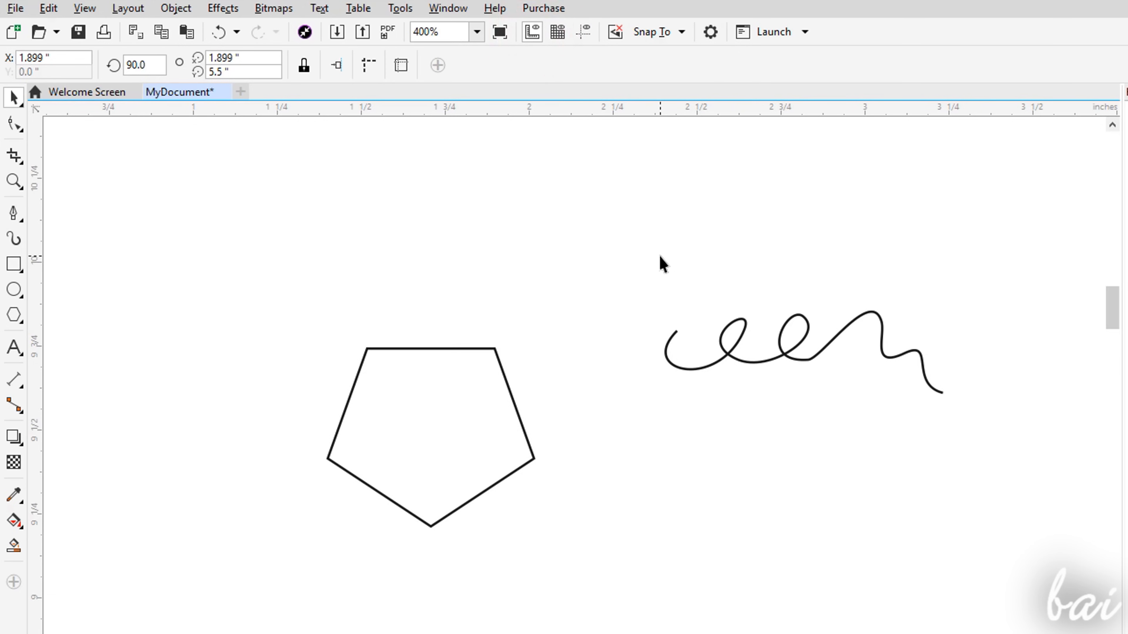
Review which elements objects can snap to in the Snap To options.
click(676, 39)
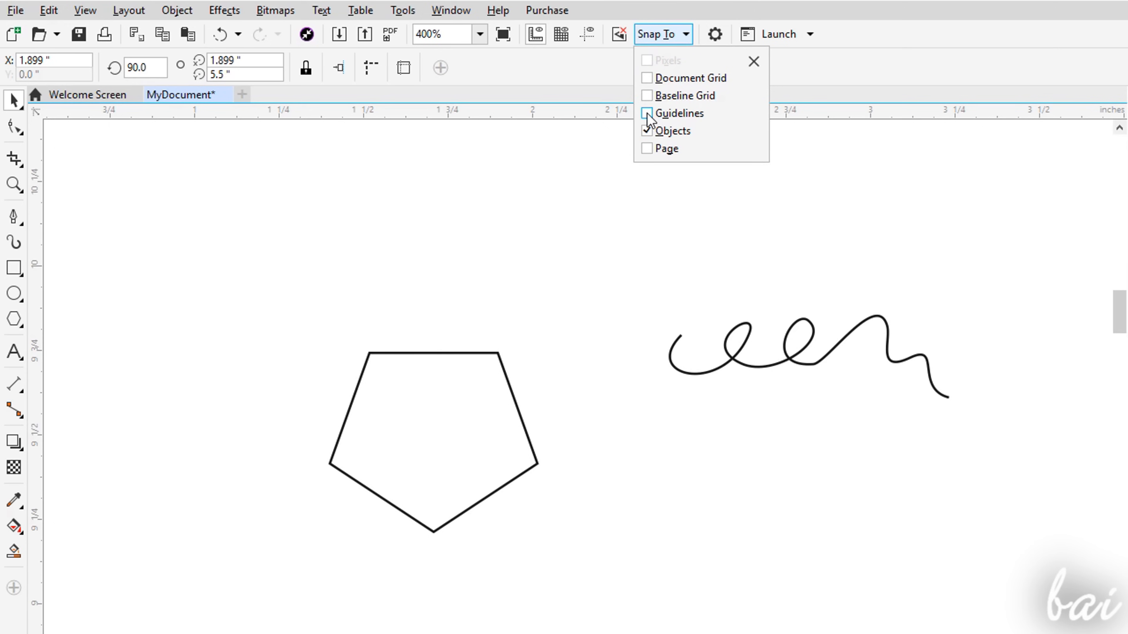
click(754, 61)
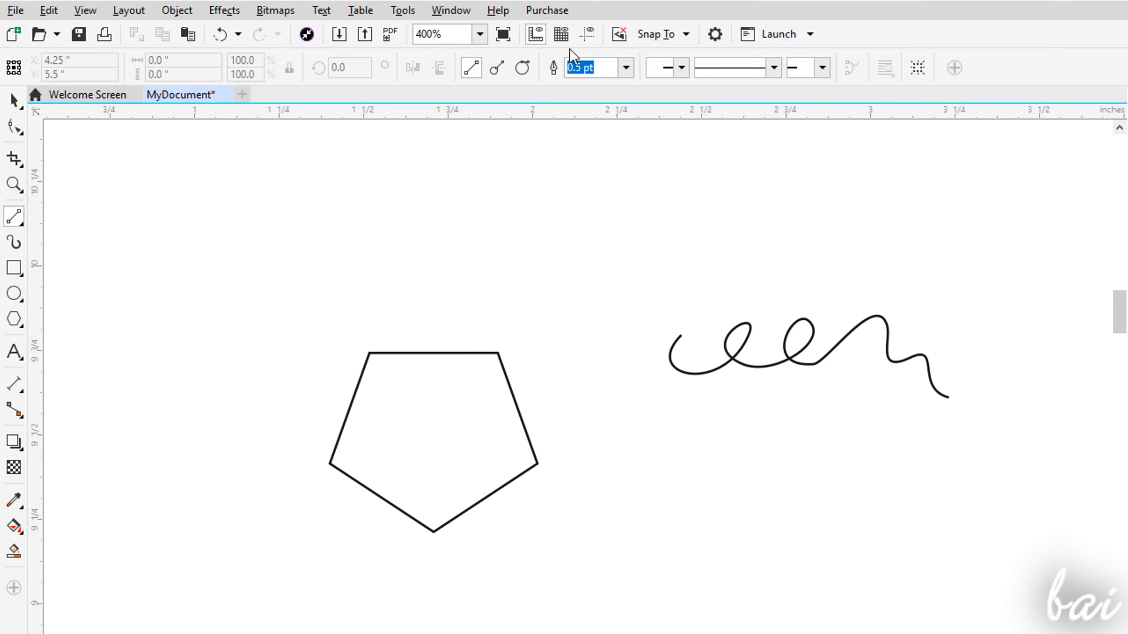
Show the document grid and guidelines, and draw a 2-point line from above the pentagon to its center.
click(567, 37)
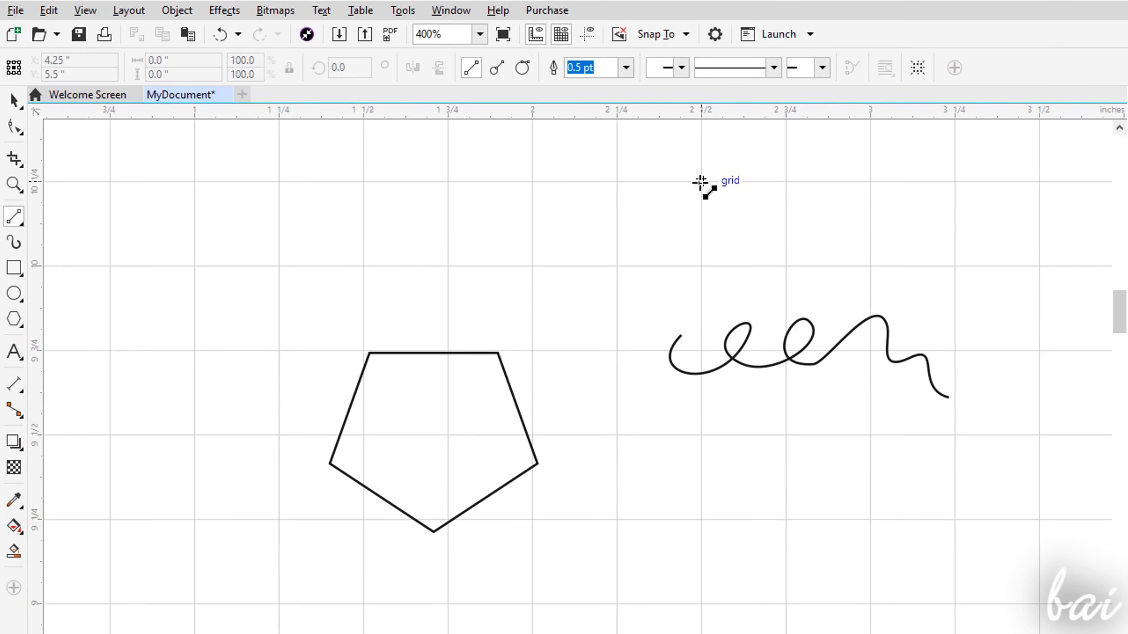
click(588, 34)
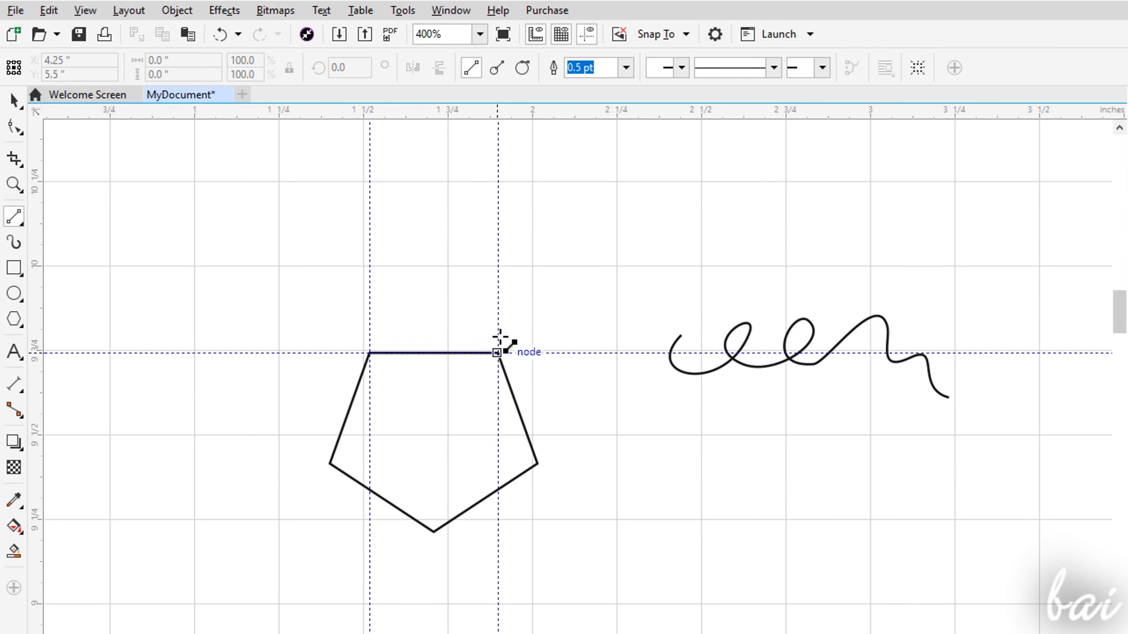
click(555, 252)
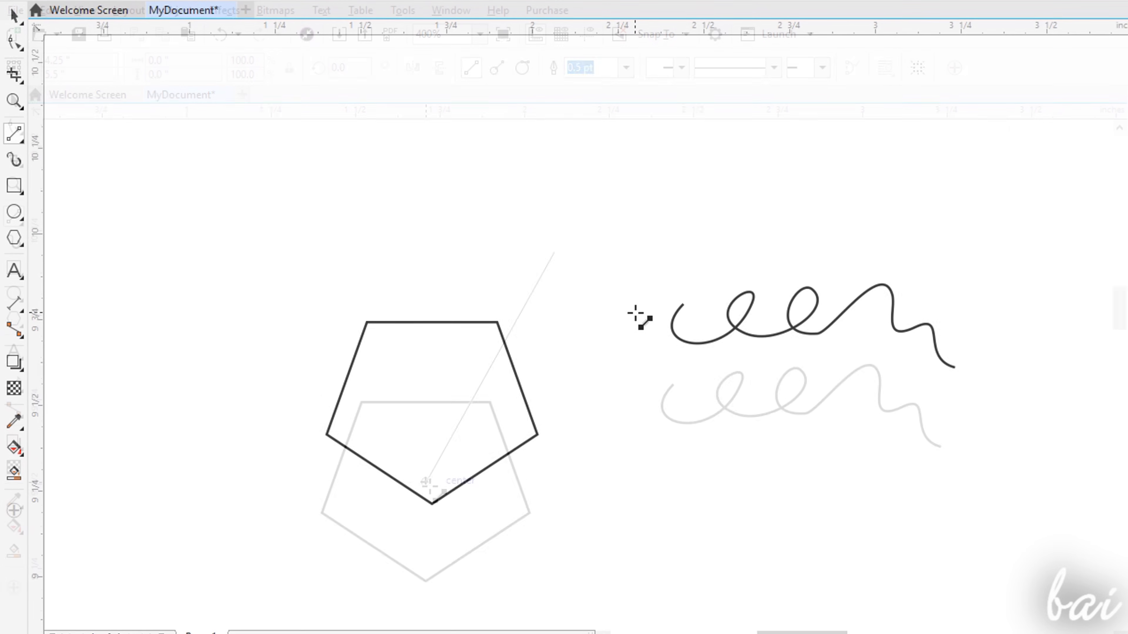
Zoom out to the page corner and repeatedly in and out on the area between the pentagon and the curly curve.
scroll(623, 313, down, 5)
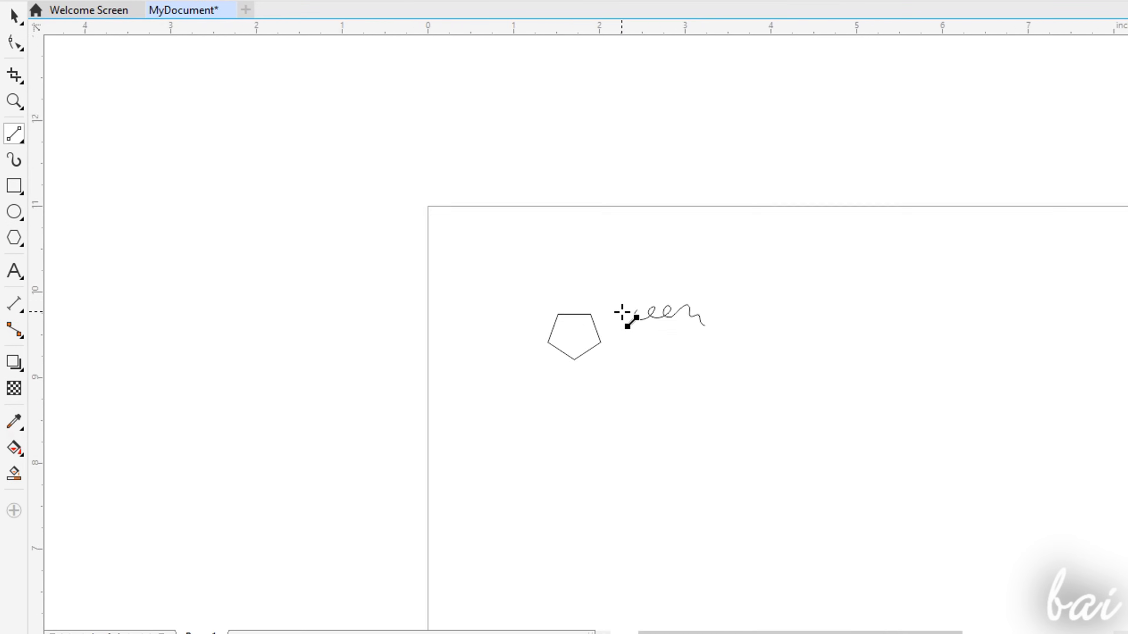
scroll(626, 316, up, 8)
scroll(629, 321, down, 5)
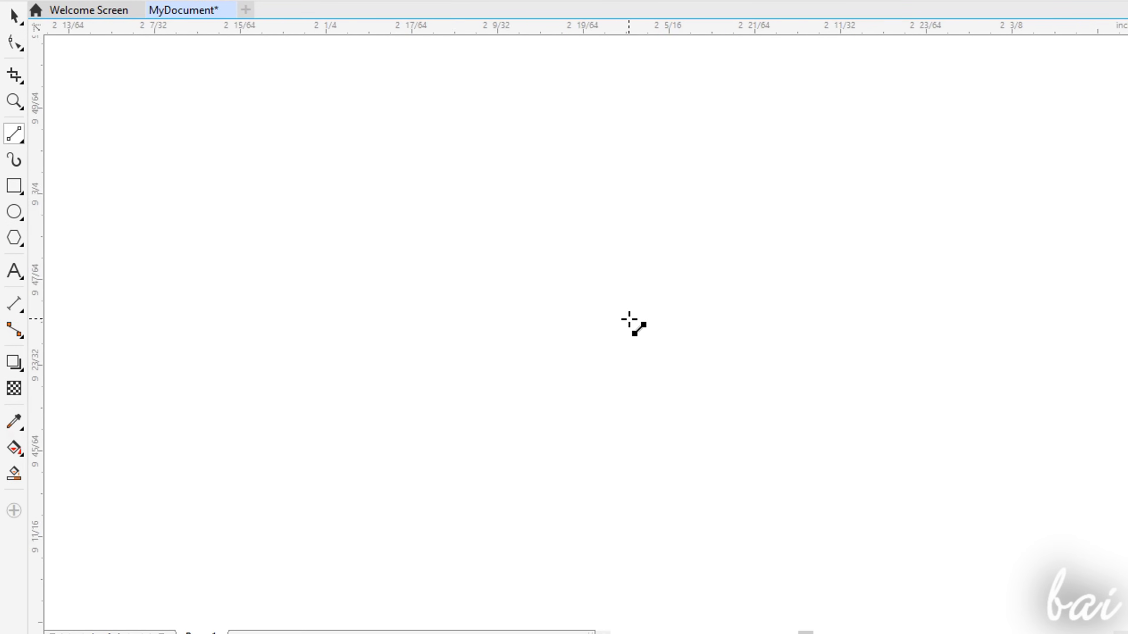
scroll(750, 308, up, 5)
scroll(771, 308, down, 2)
scroll(608, 279, down, 5)
scroll(590, 300, up, 5)
scroll(632, 277, down, 2)
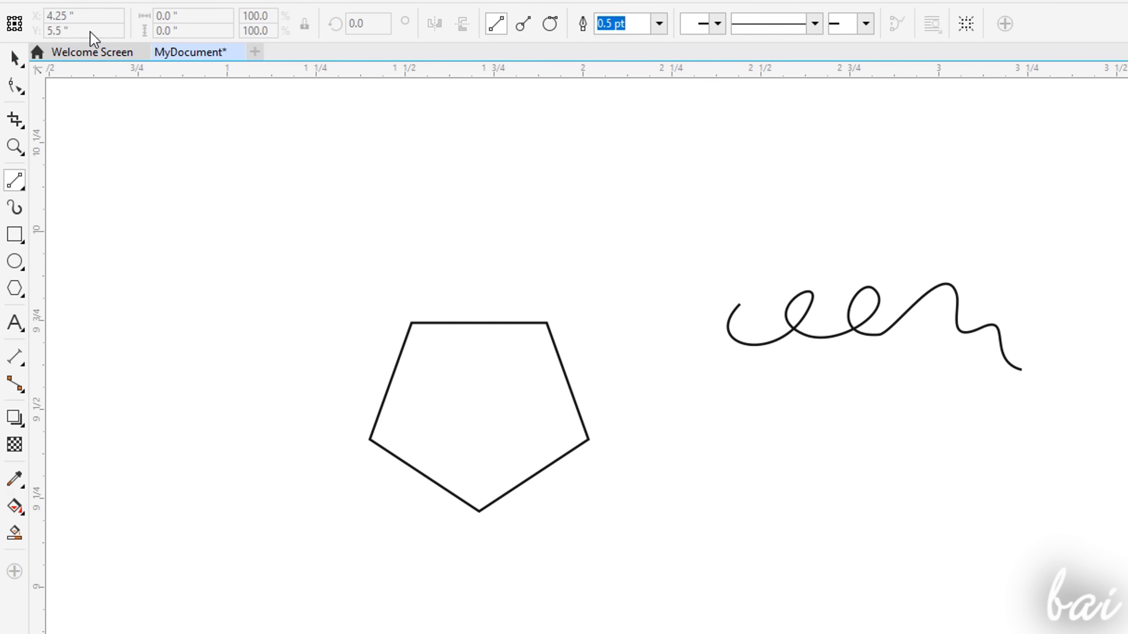
Select the curly curve with the Pick tool and try a dotted and a dashed line style on it.
click(15, 59)
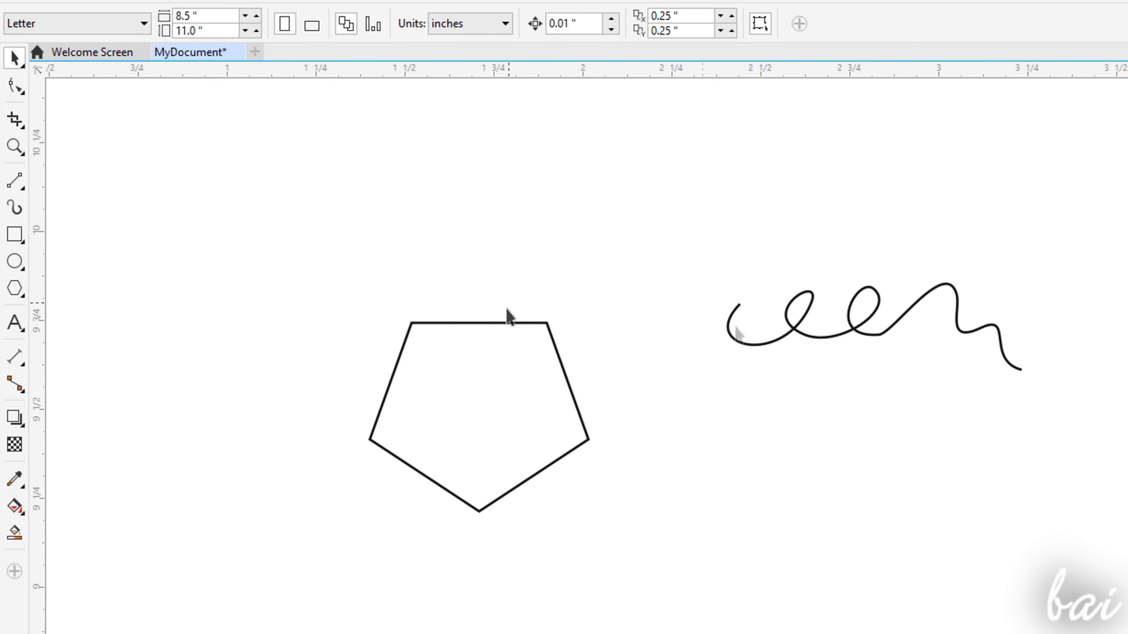
click(797, 329)
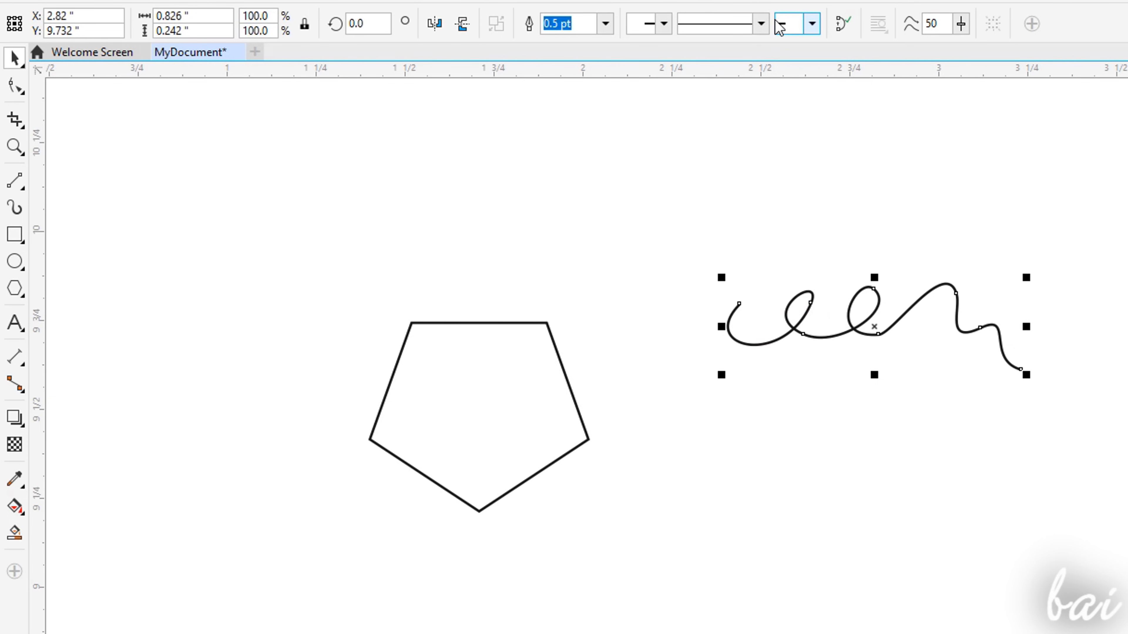
click(751, 25)
click(754, 87)
click(762, 23)
click(743, 178)
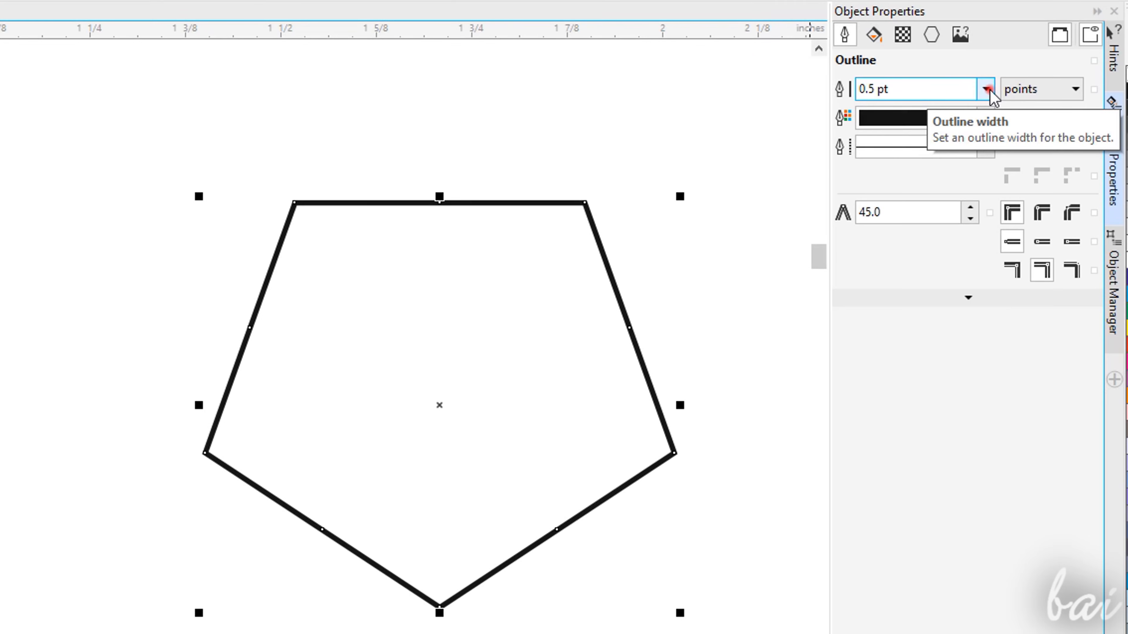
click(988, 89)
click(937, 202)
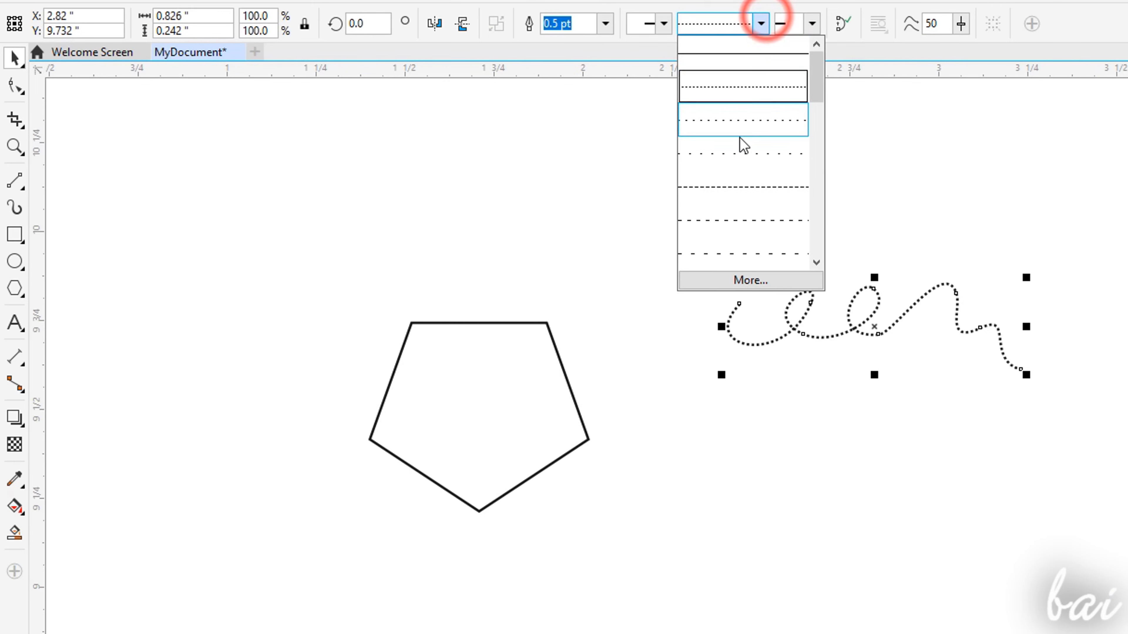
click(743, 179)
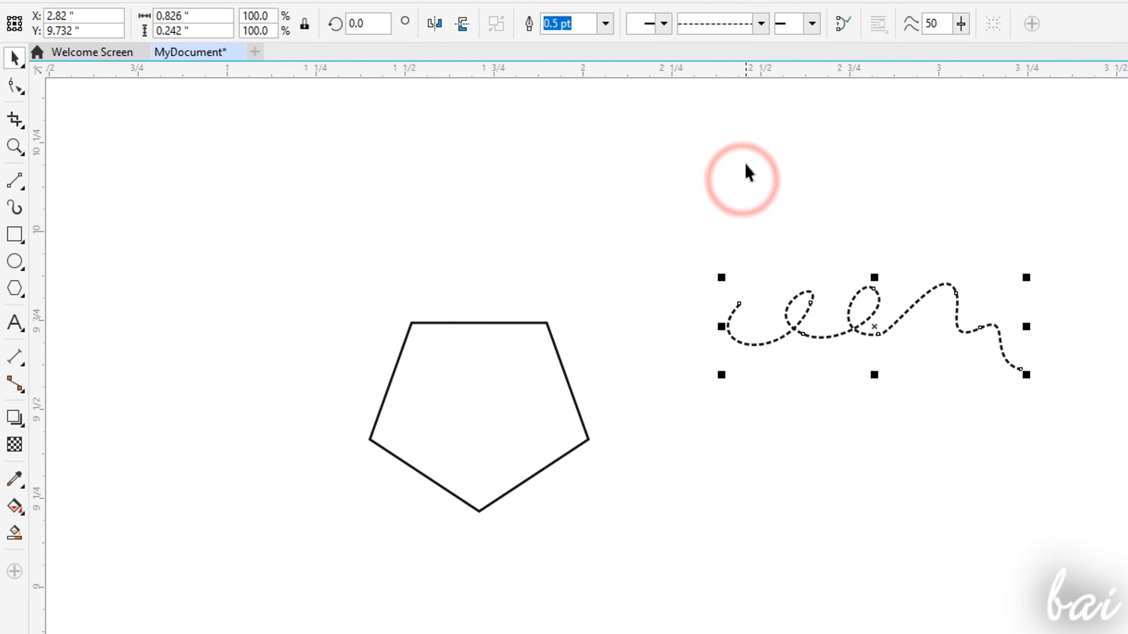
Try an 8 pt outline width on the curly curve.
click(605, 23)
click(571, 171)
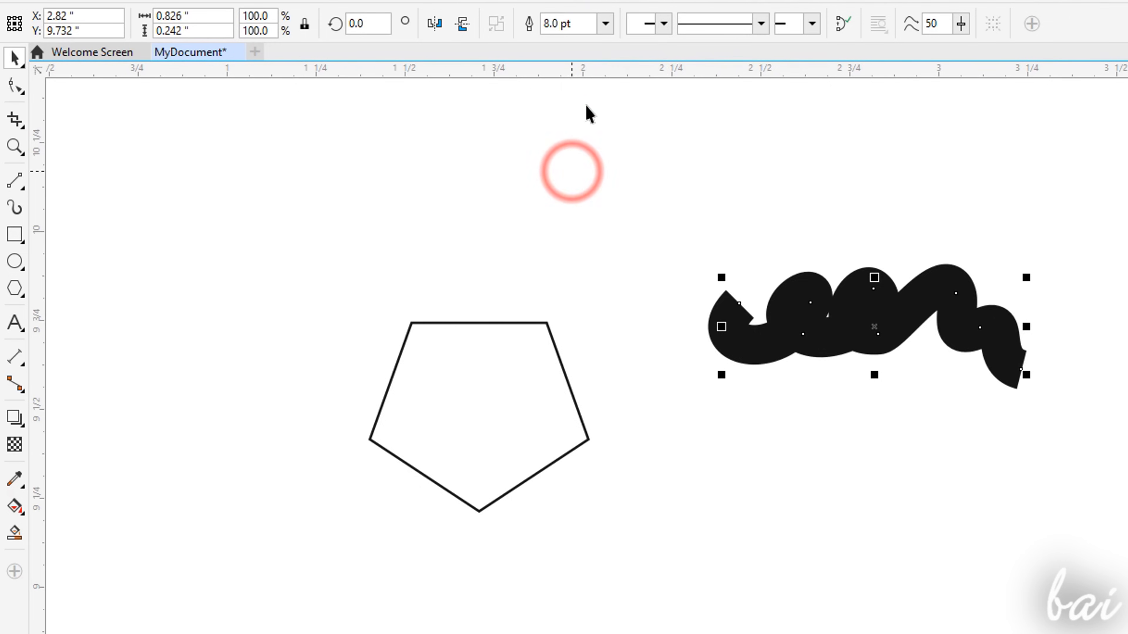
Try a solid triangular arrowhead at the curve's start and a notched feather-style arrowhead at its end.
click(664, 24)
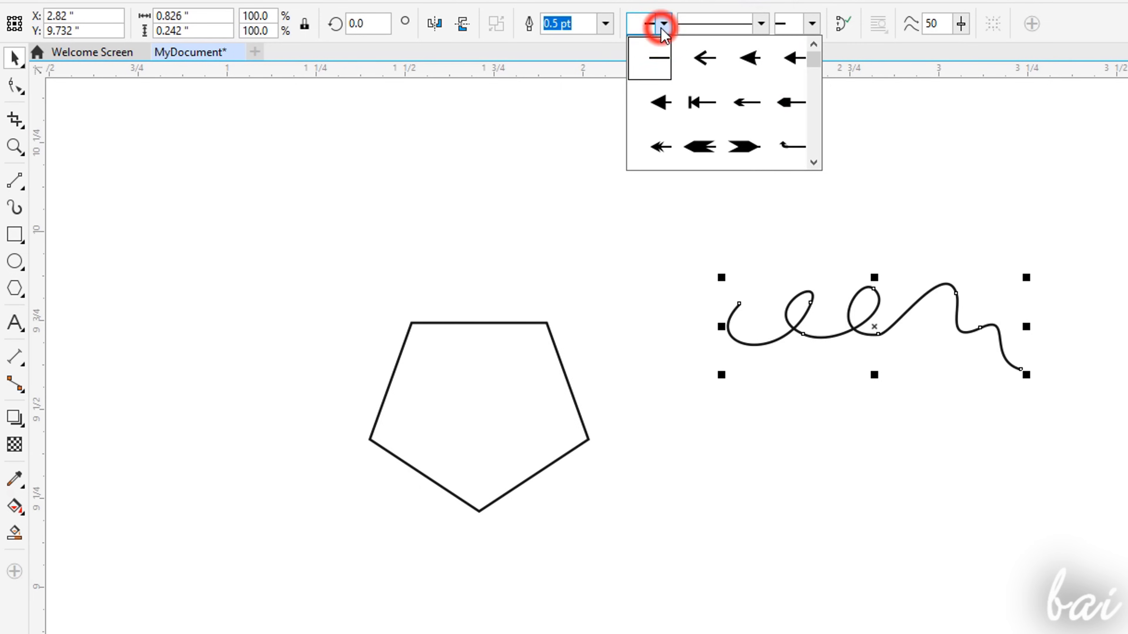
click(656, 105)
click(812, 24)
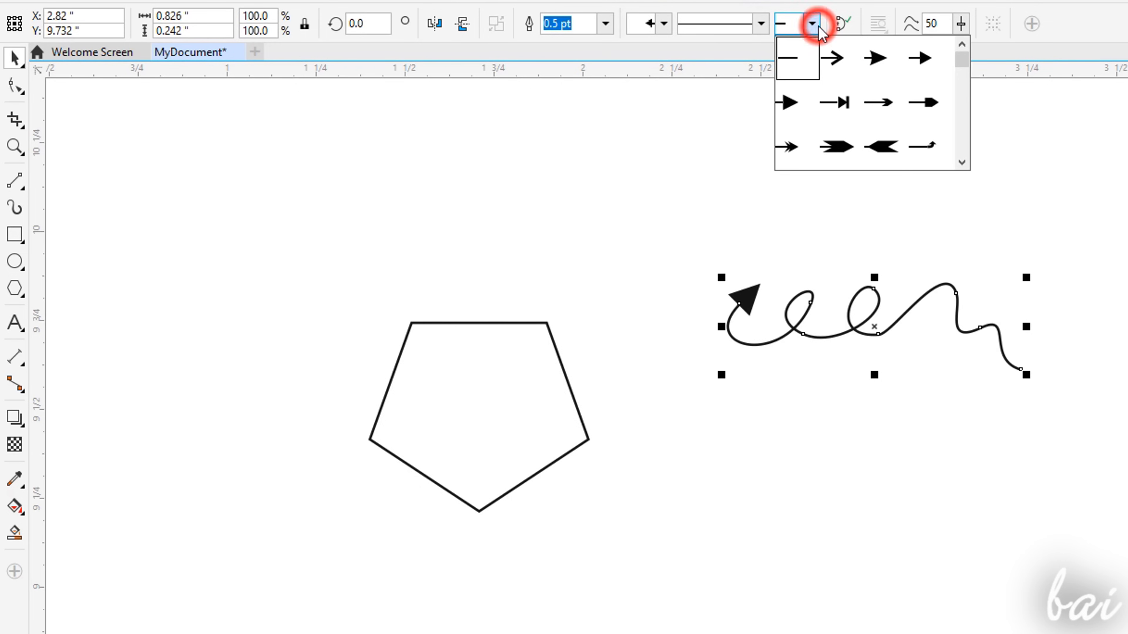
click(881, 147)
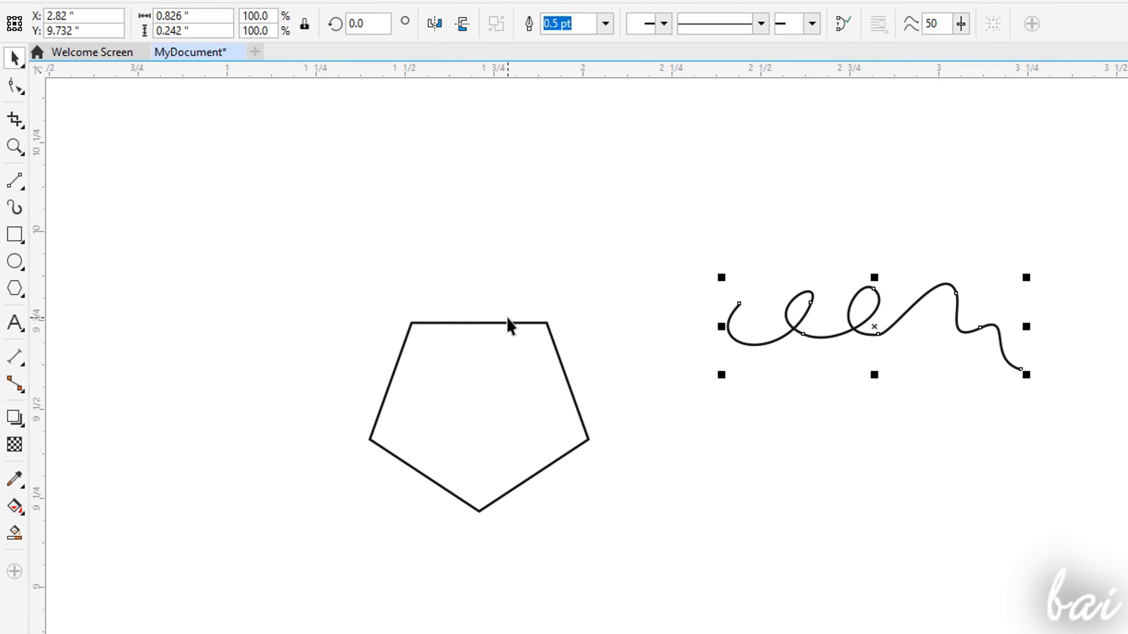
Select the pentagon, raise its number of sides to 8 and reduce it back to 5.
click(499, 324)
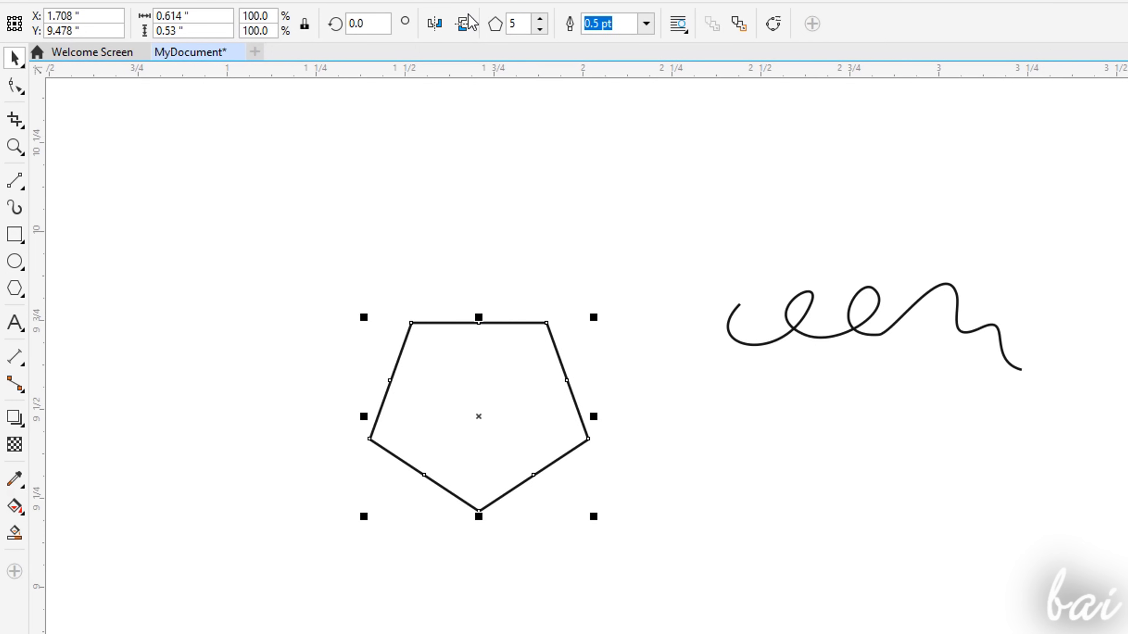
click(539, 18)
click(540, 17)
click(540, 18)
click(540, 29)
click(540, 29)
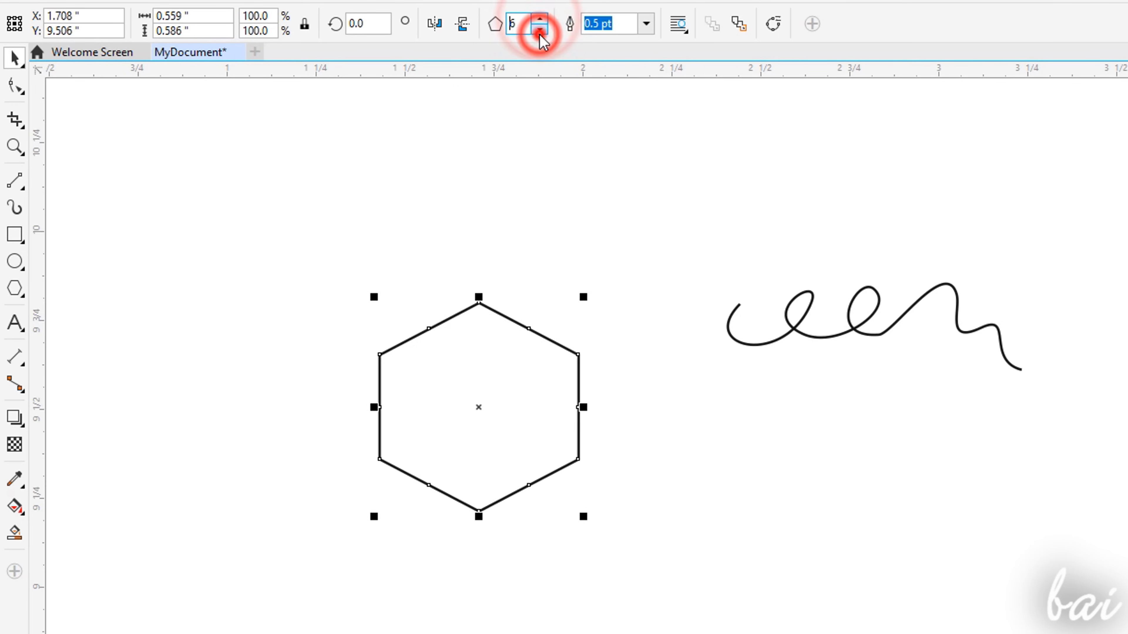
click(539, 30)
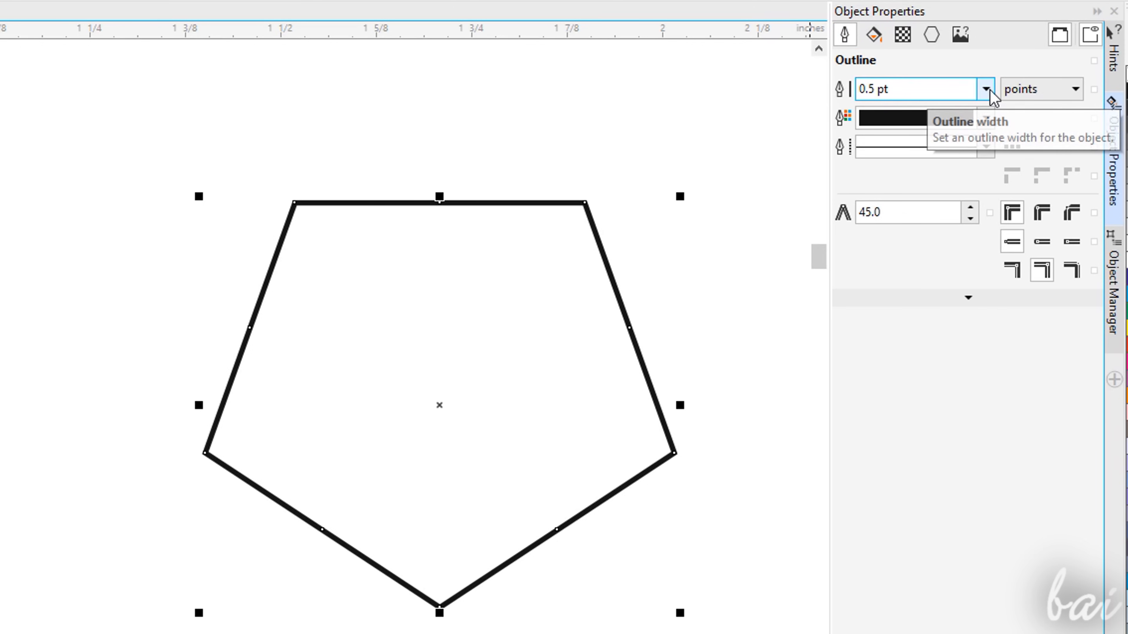
Set the pentagon's outline width to 0.5 pt and its outline color to a pinkish red.
click(986, 89)
click(944, 141)
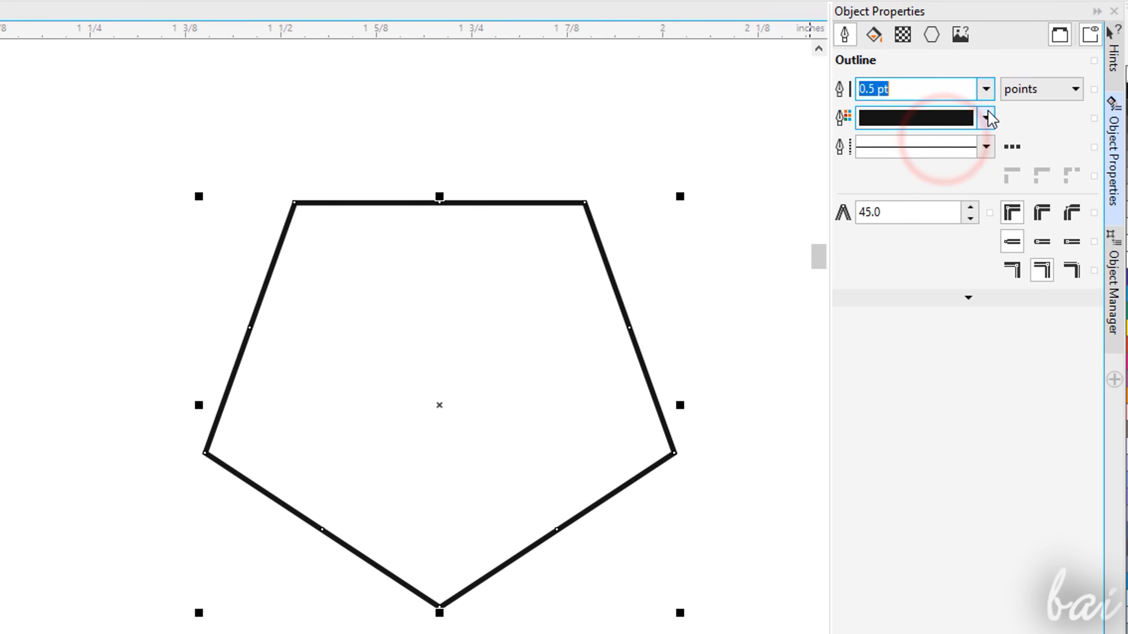
click(986, 118)
click(992, 230)
click(1021, 225)
Try another line style on the pentagon's outline and return it to a solid line.
click(986, 147)
click(986, 147)
click(951, 218)
click(986, 146)
click(924, 211)
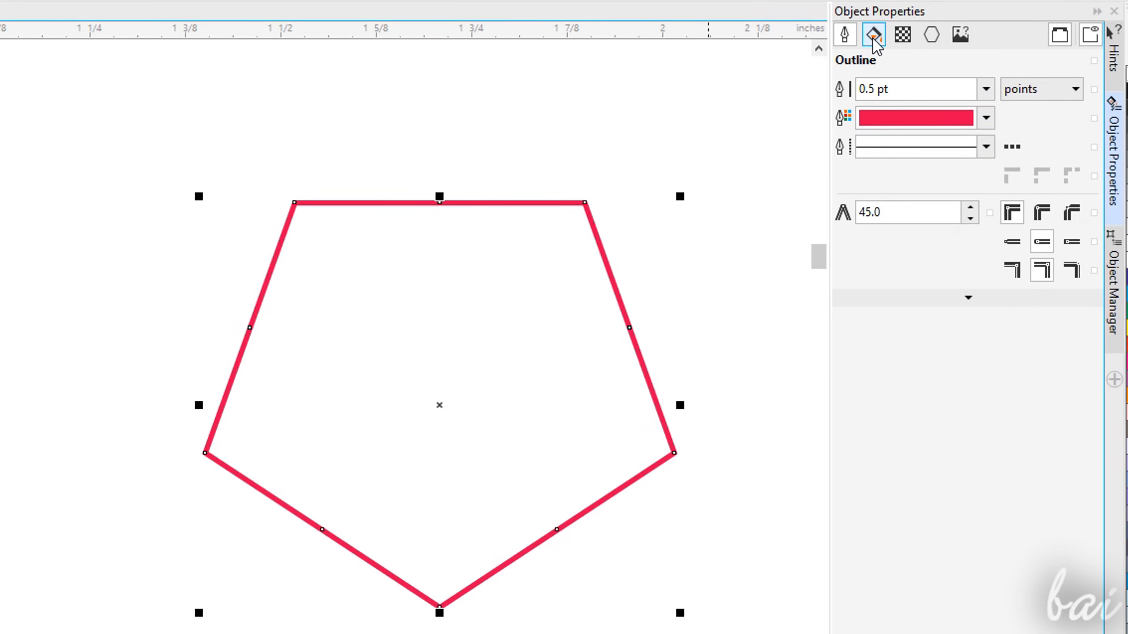
Give the pentagon a uniform yellow fill with CMYK values 4, 1, 92, 0.
click(874, 34)
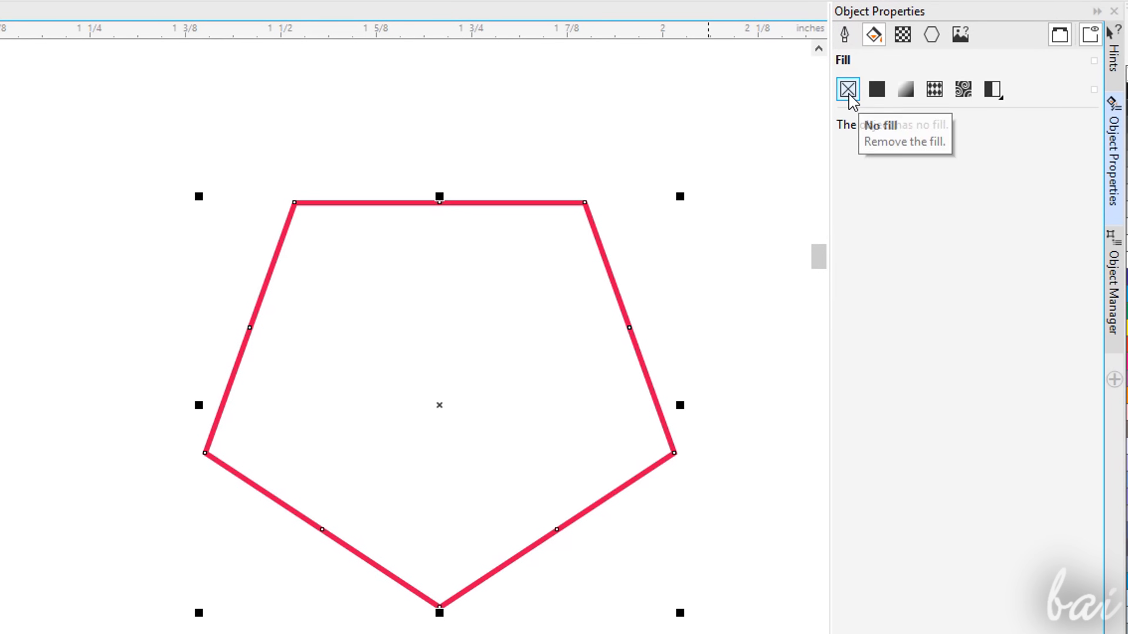
click(875, 91)
click(980, 198)
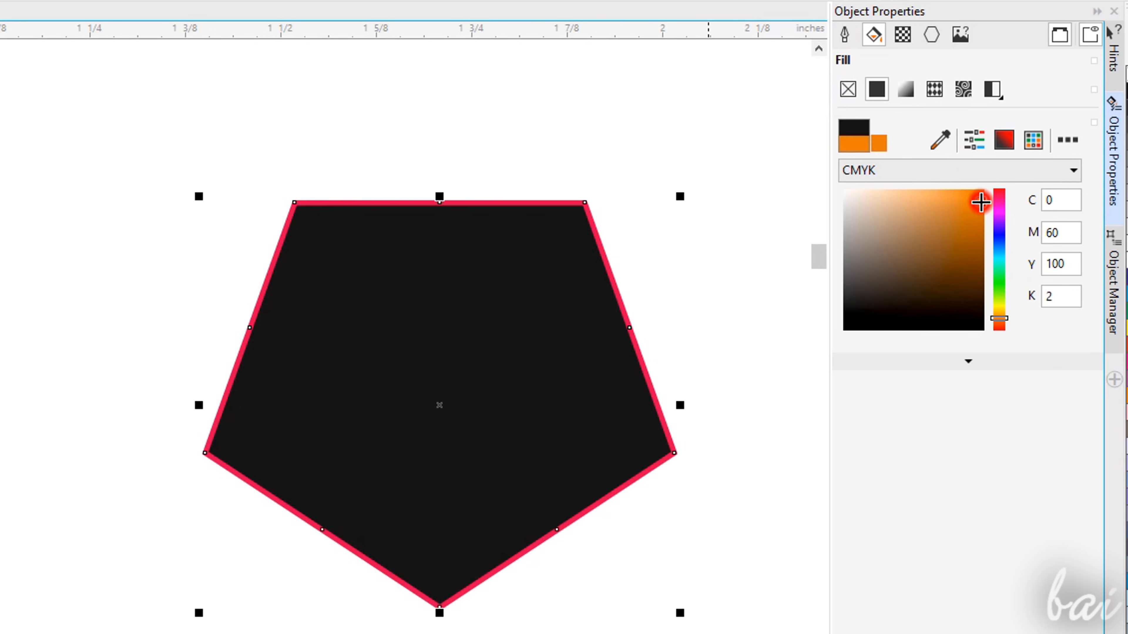
click(1000, 311)
click(979, 200)
click(971, 194)
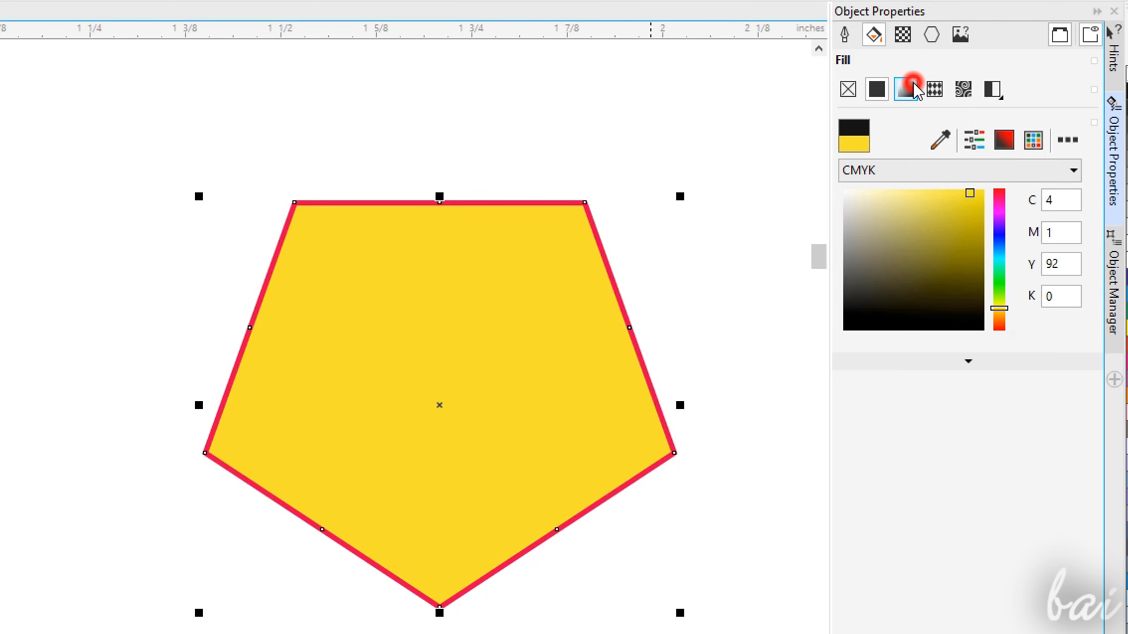
Change the pentagon's fill to a fountain fill fading from yellow to white.
click(906, 89)
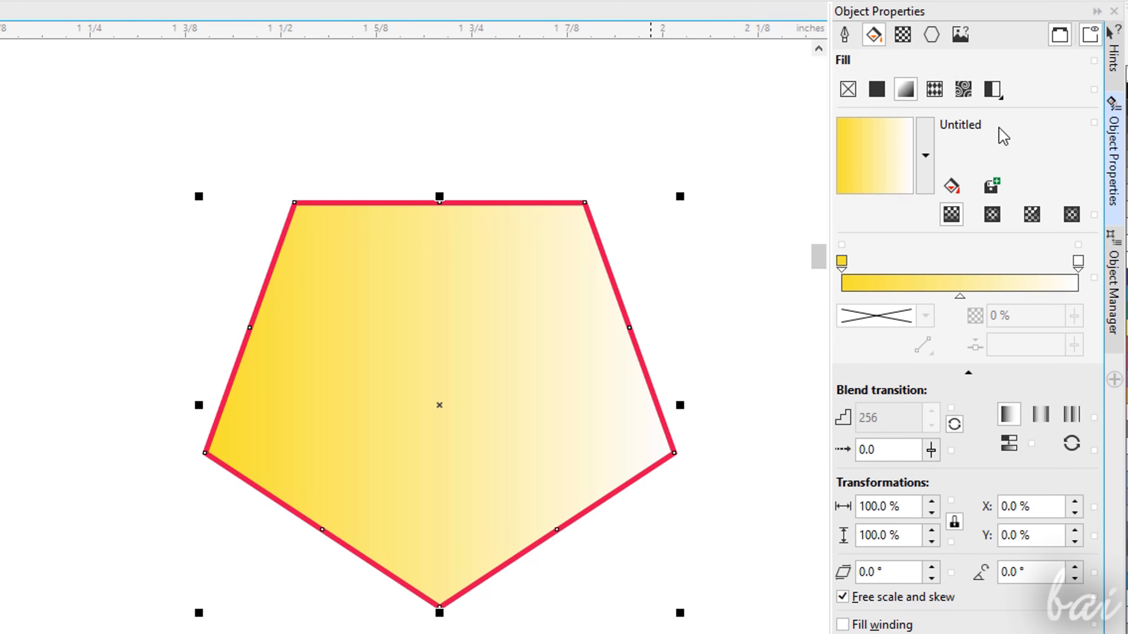
Try the other fountain fill types on the pentagon, choose rectangular, and move the fill's center to X -32%, Y -32%.
click(991, 215)
click(1032, 215)
click(1072, 215)
click(869, 142)
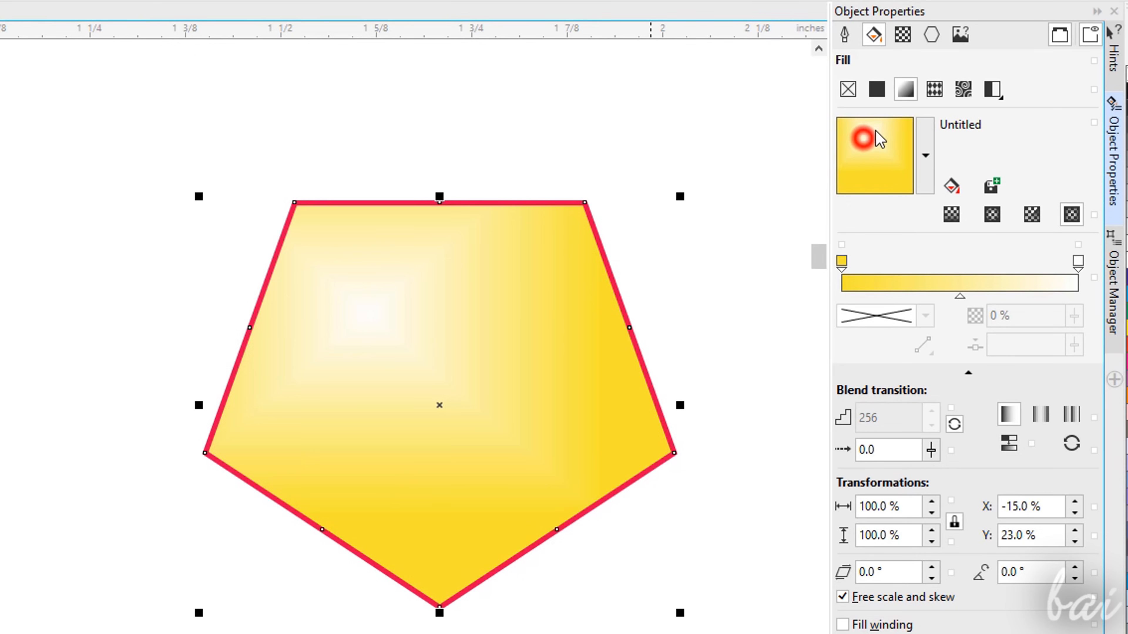
click(899, 137)
click(853, 180)
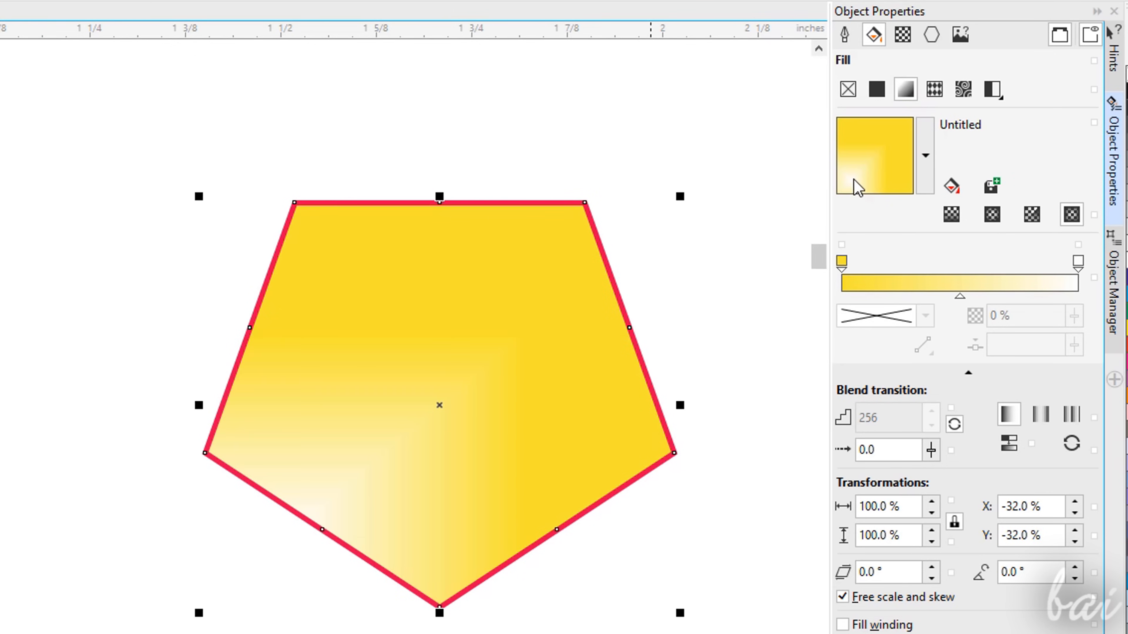
Change the fountain fill's white end color to green with CMYK values 64, 0, 100, 0.
click(842, 261)
click(925, 318)
click(943, 429)
click(979, 453)
click(977, 492)
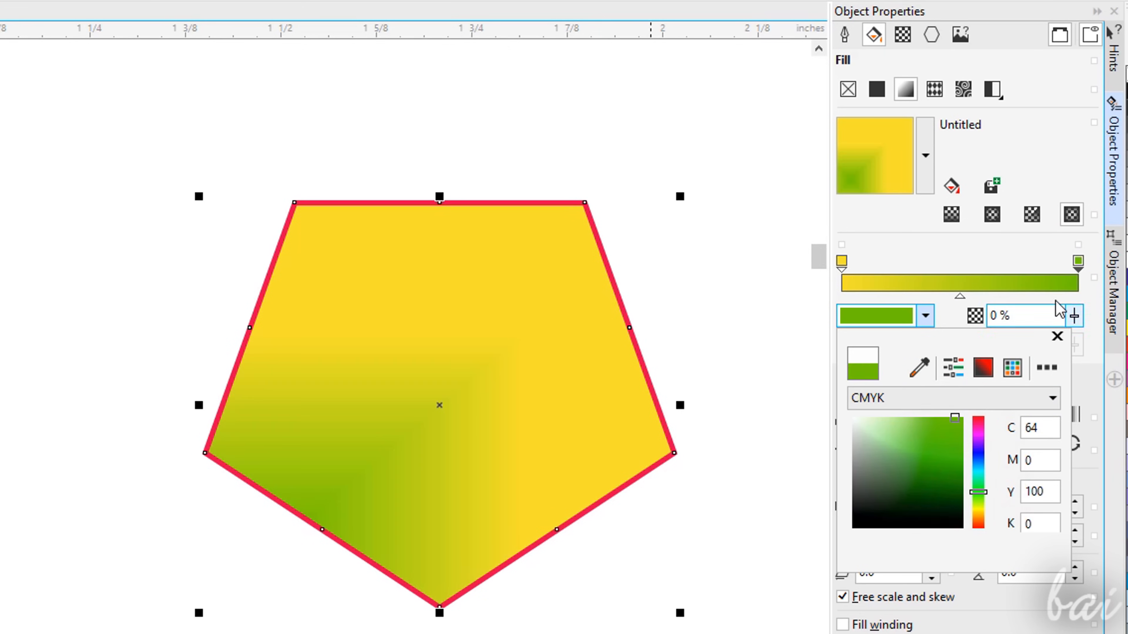
Set the transparency of the fountain fill's green end color to 70%.
click(989, 259)
click(1076, 320)
click(1081, 341)
click(1075, 317)
click(1114, 351)
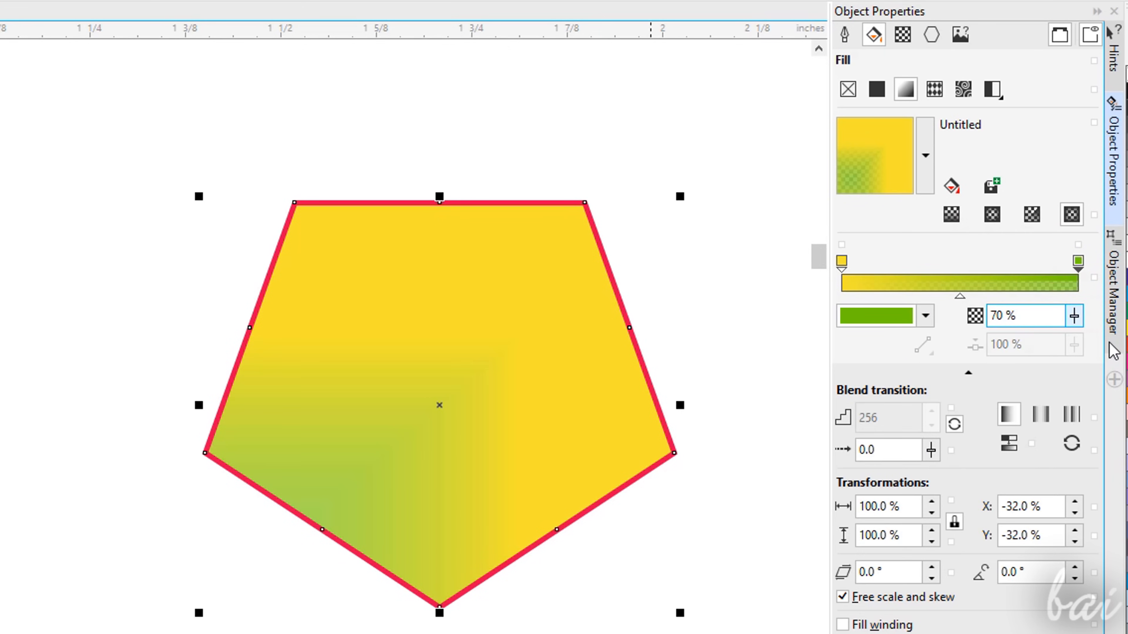
Try a vector pattern fill on the pentagon using the Sun Rise pattern from the recent fills.
click(935, 89)
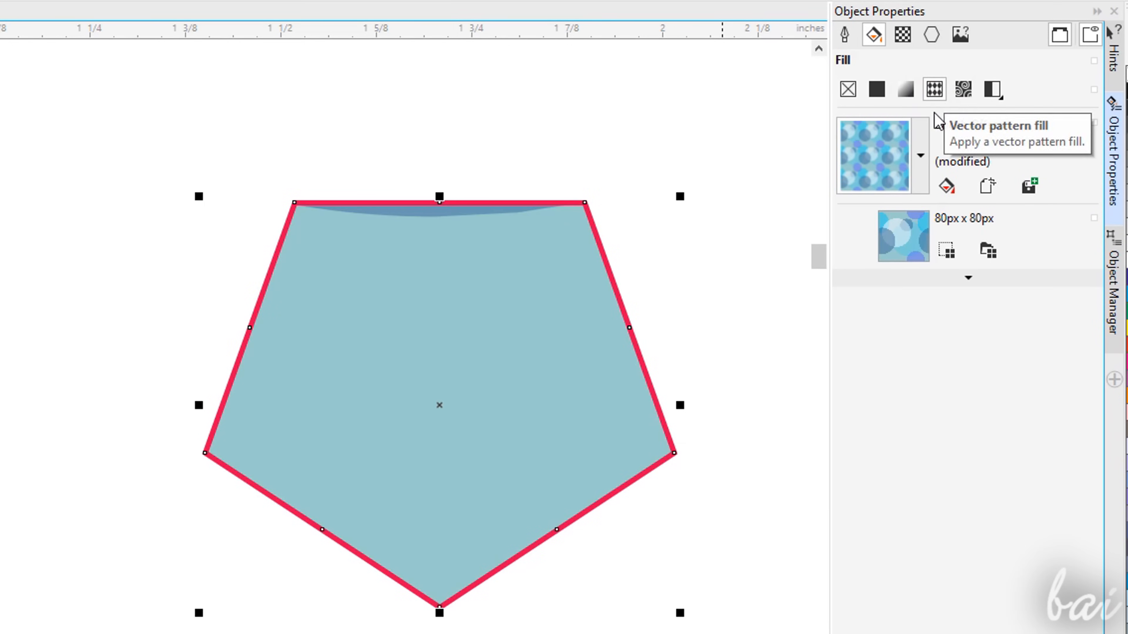
click(921, 164)
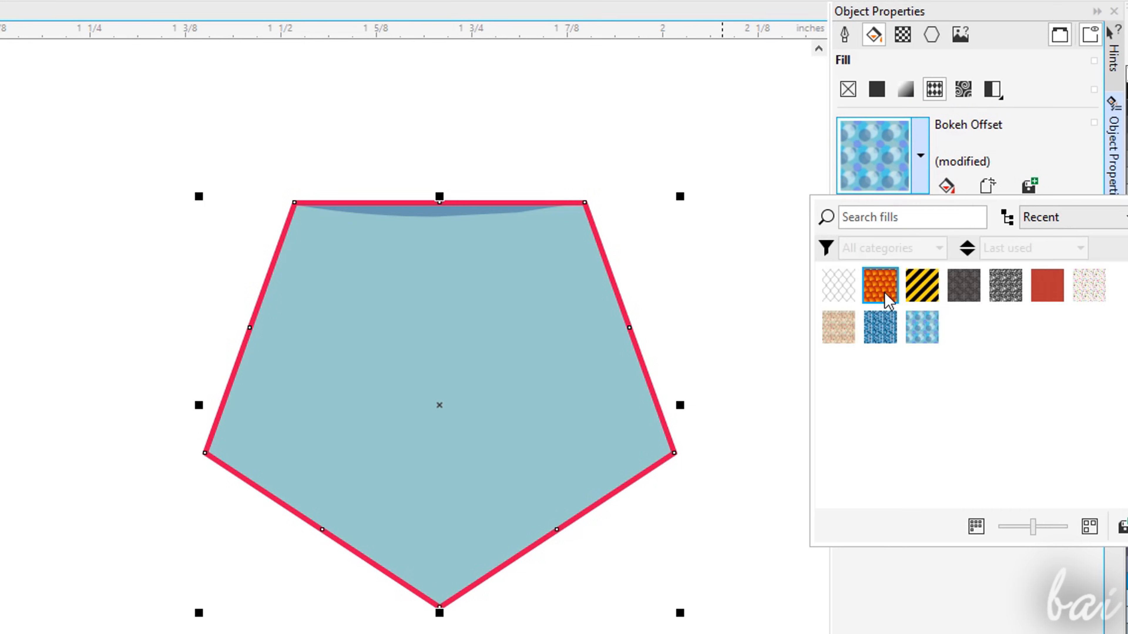
click(921, 291)
click(878, 286)
click(922, 285)
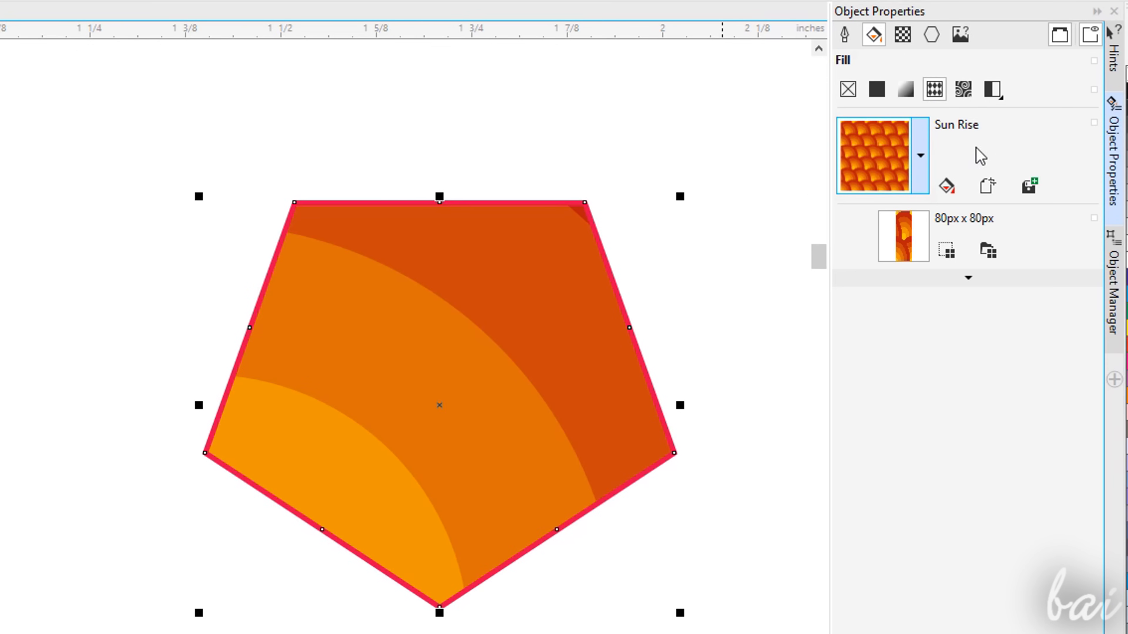
Try a bitmap pattern fill on the pentagon, choosing a pattern from the fill picker.
click(964, 90)
click(919, 153)
click(1091, 294)
click(879, 288)
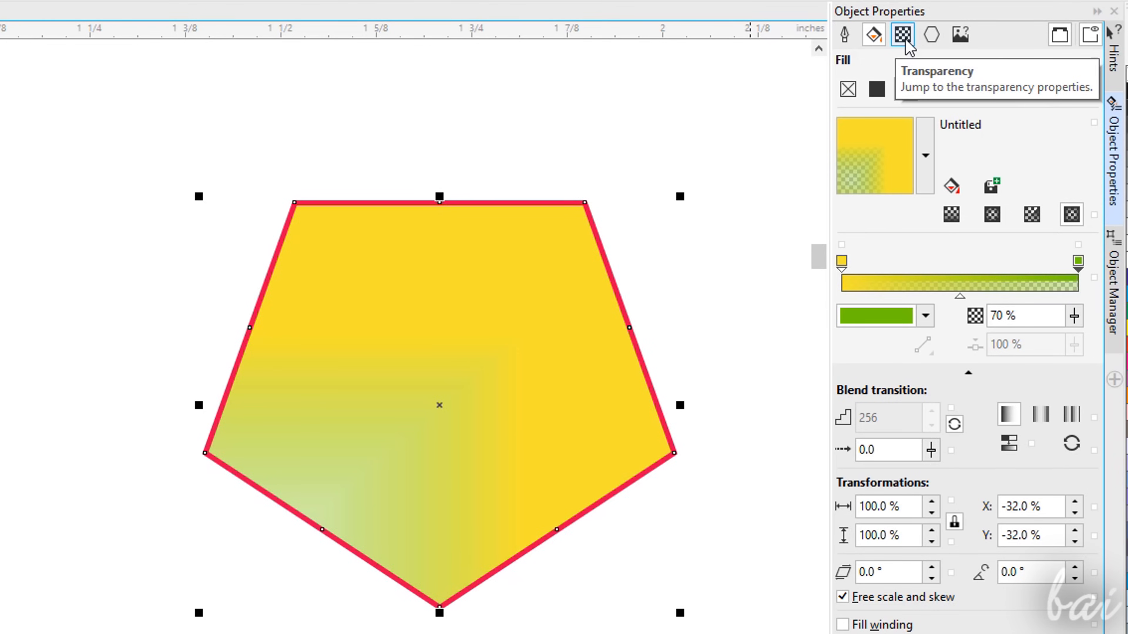
Try uniform, fountain and vector pattern transparency on the pentagon.
click(903, 37)
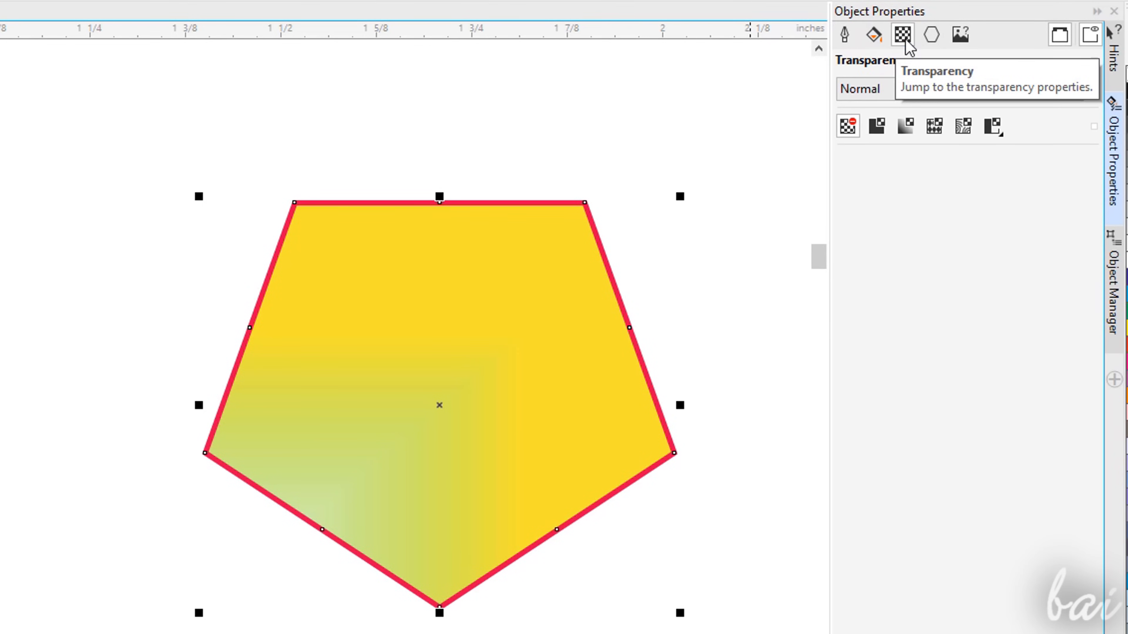
click(876, 129)
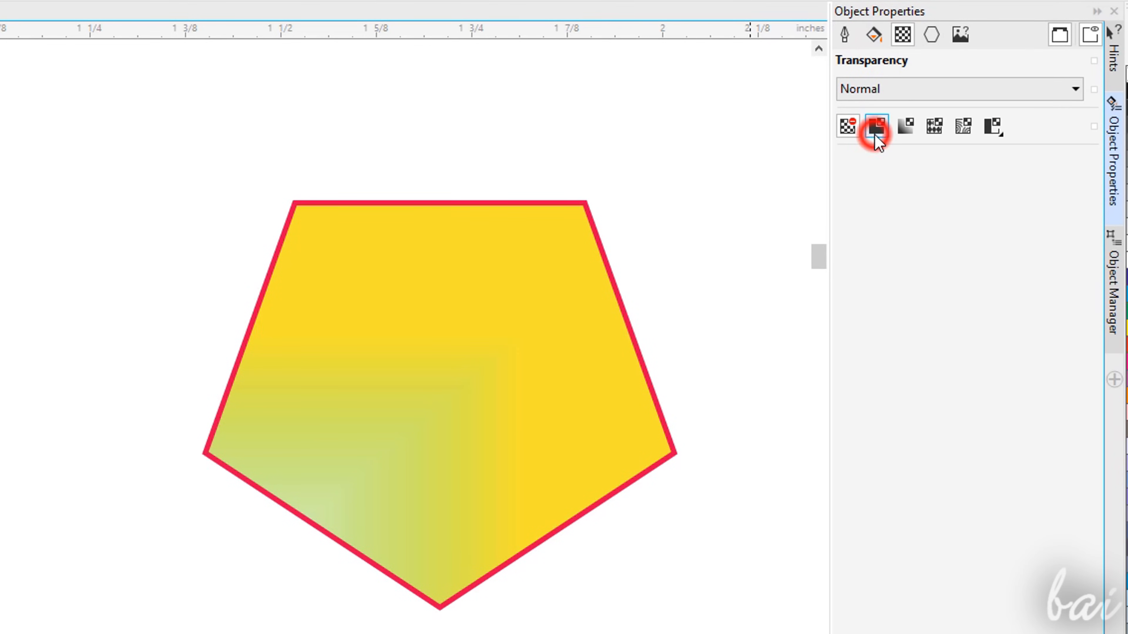
click(905, 128)
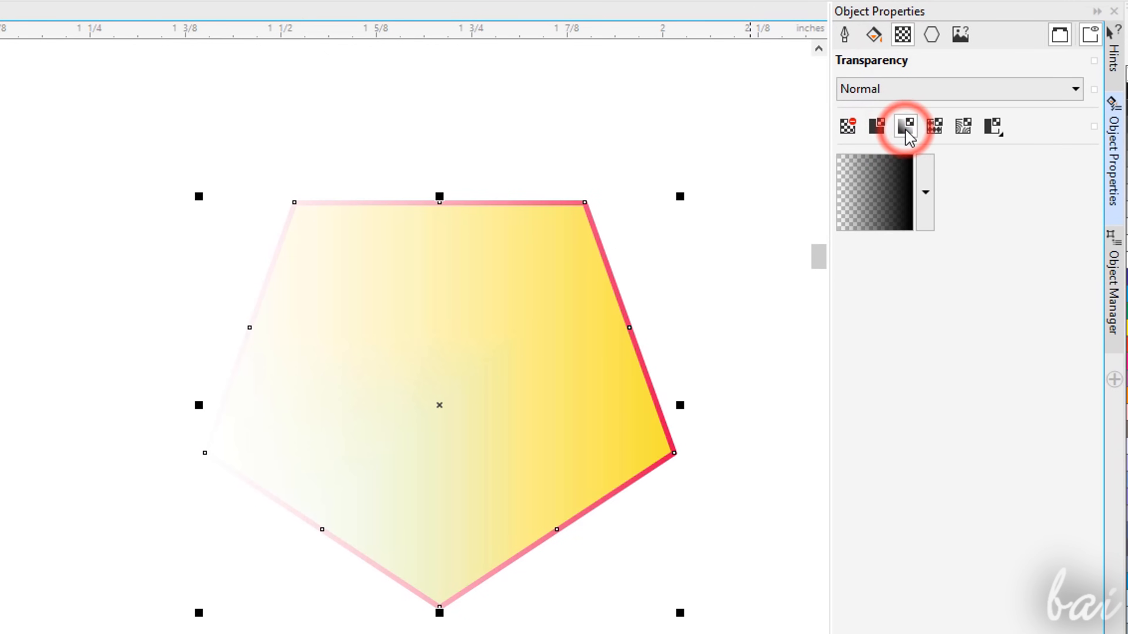
click(934, 127)
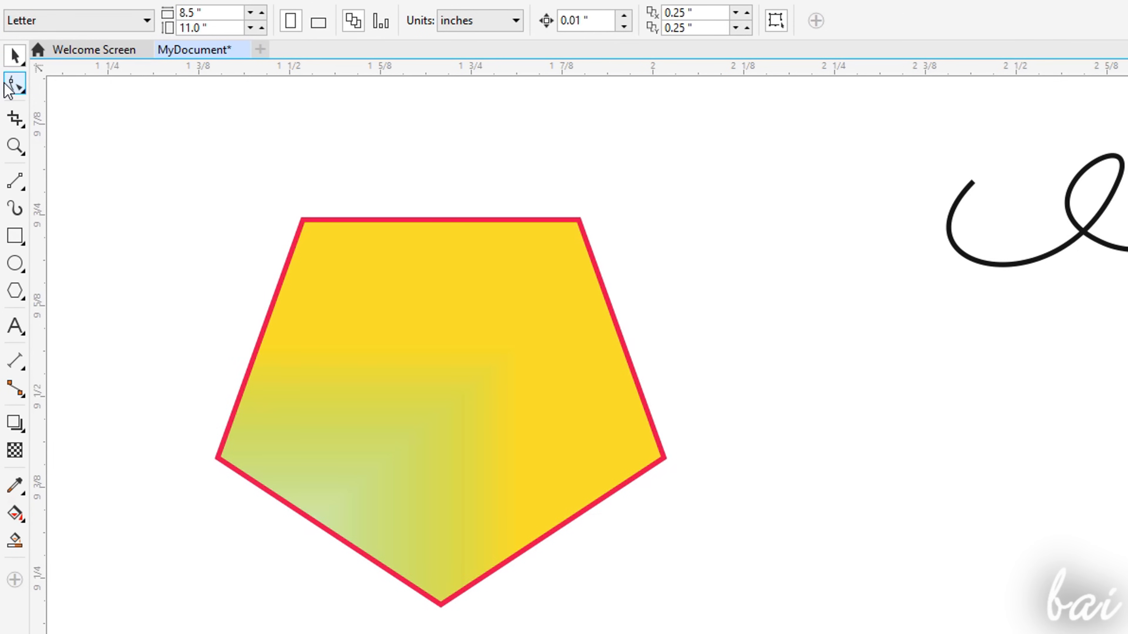
Distort the pentagon's two upper corners with the Twirl tool.
click(13, 86)
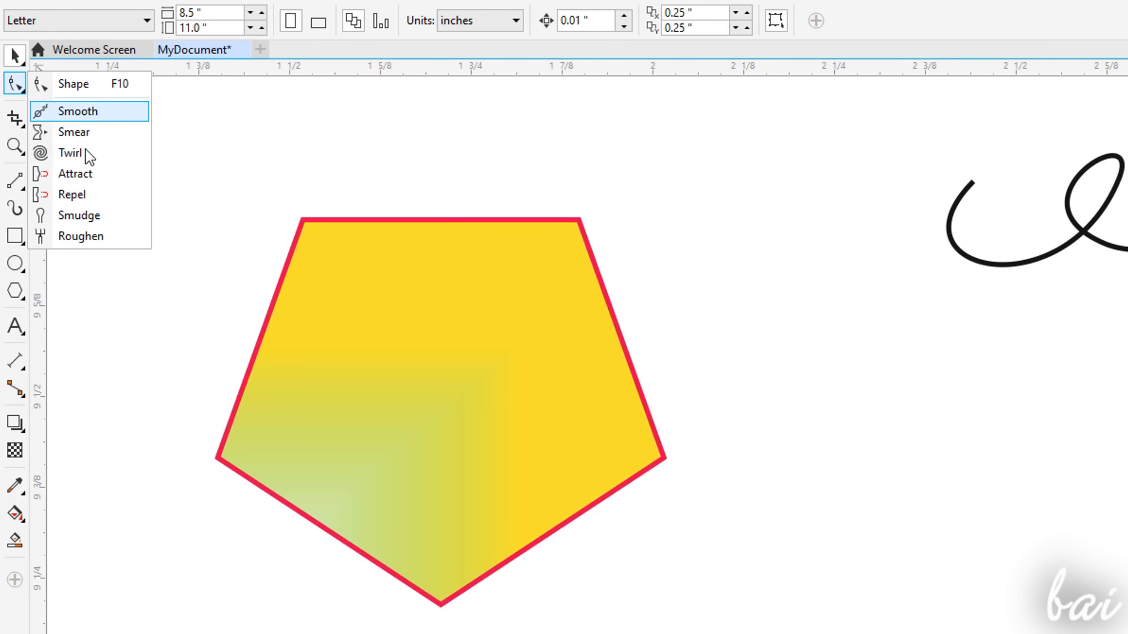
click(69, 153)
mouse_move(256, 213)
mouse_down()
mouse_move(309, 277)
mouse_move(320, 267)
mouse_up()
mouse_move(580, 218)
mouse_down()
mouse_move(523, 270)
mouse_move(644, 305)
mouse_up()
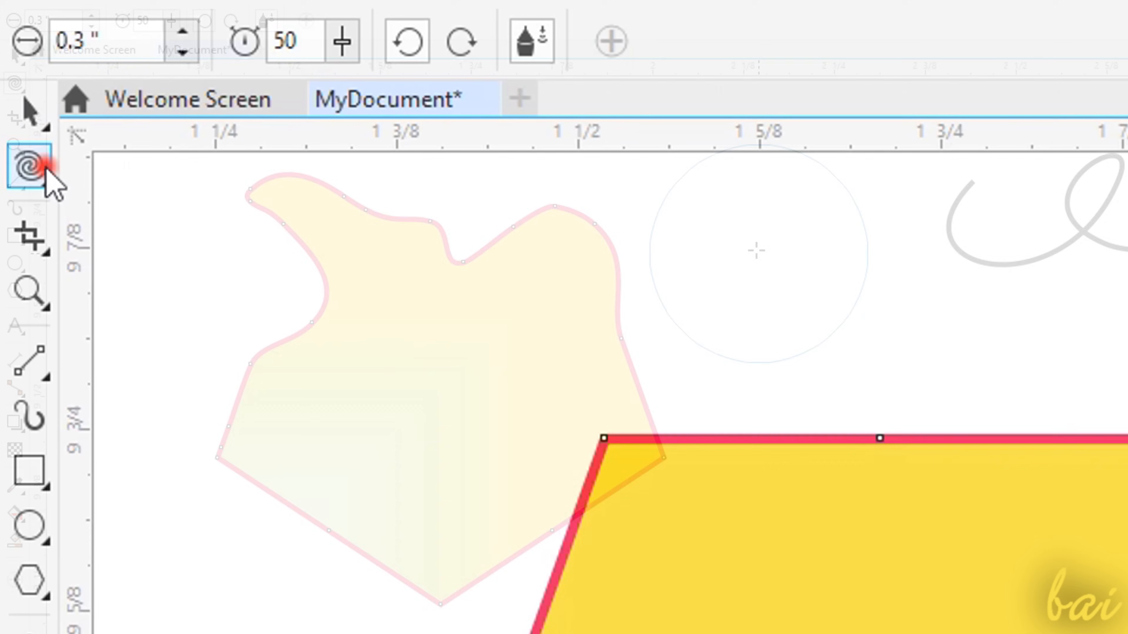
Reshape the pentagon with the Shape tool by pulling the midpoint node of its upper-left side outward.
click(20, 91)
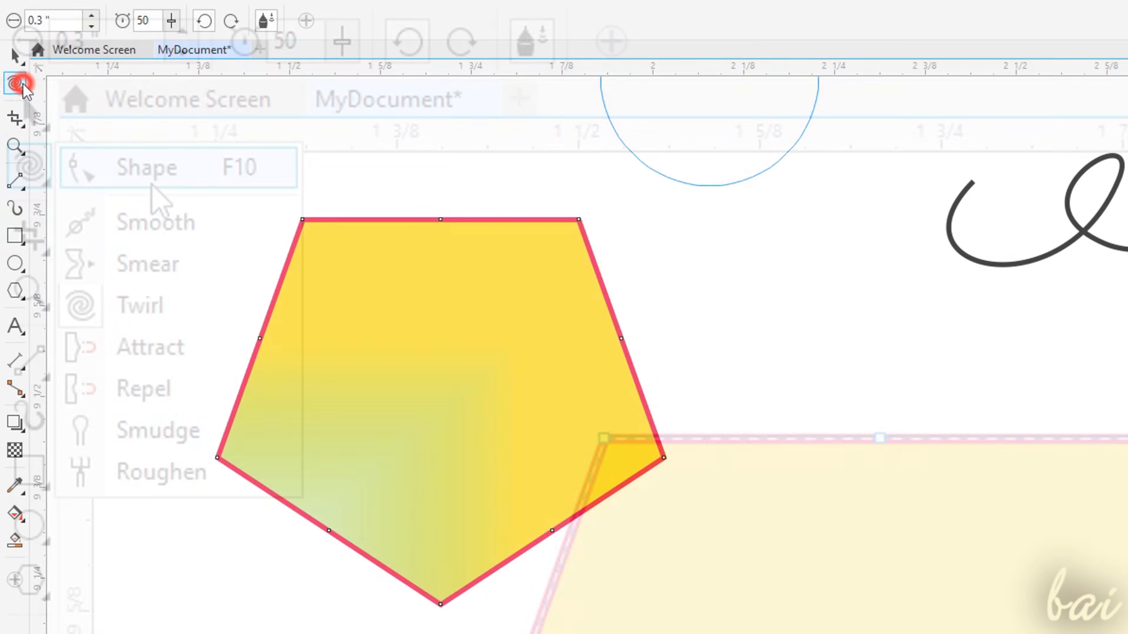
click(151, 182)
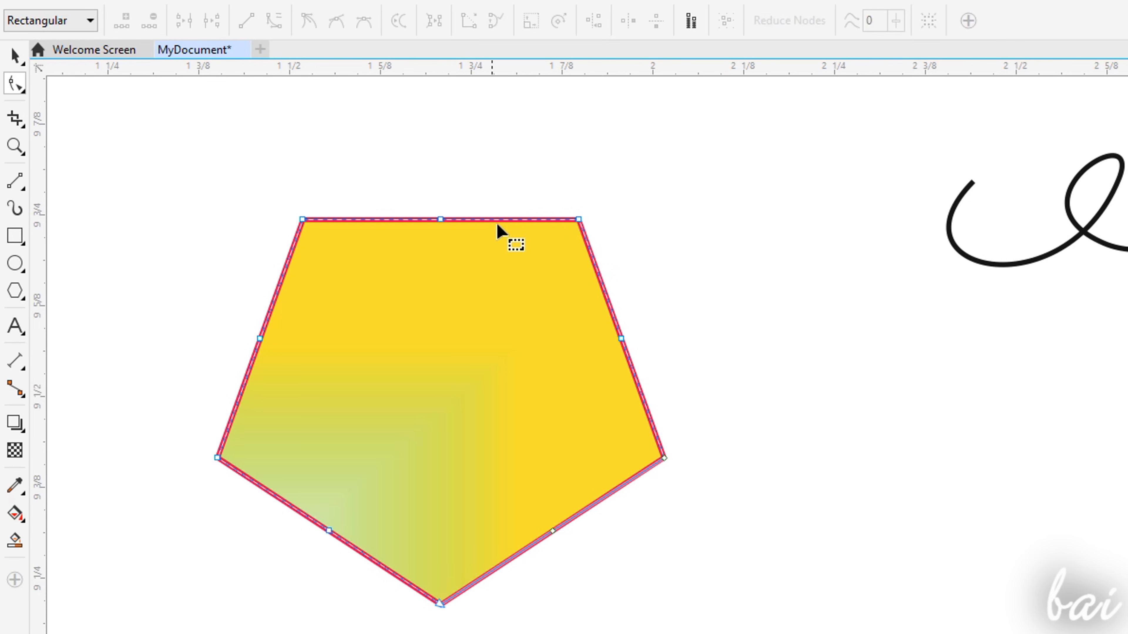
drag(260, 338, 226, 340)
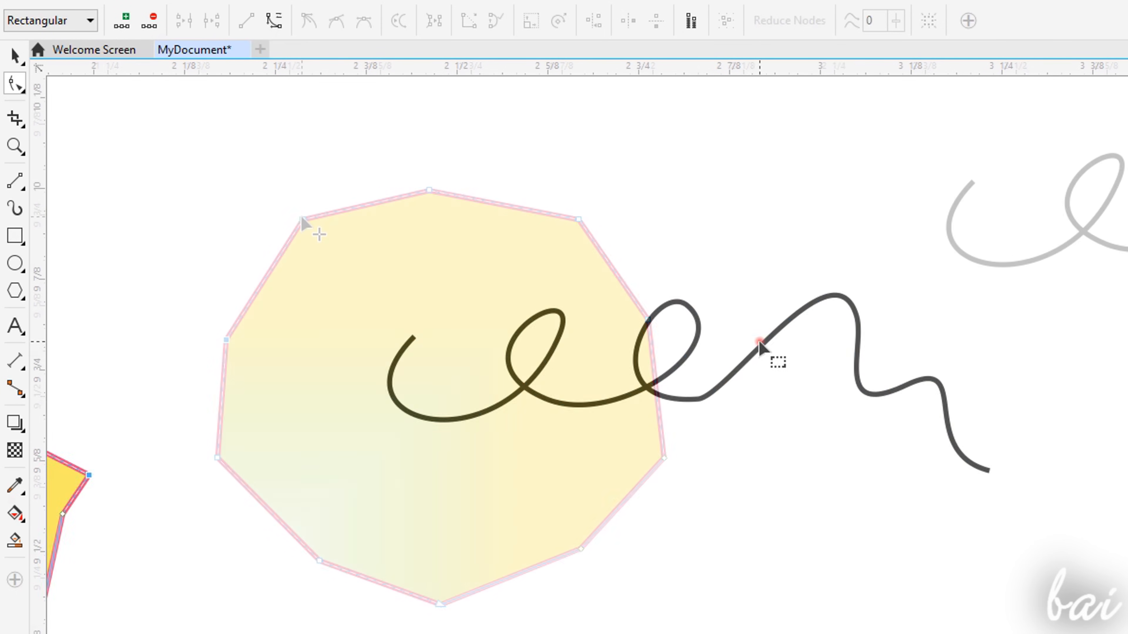
Reshape the freehand curve around its second loop by moving the control handles of the nodes there.
click(756, 343)
click(698, 398)
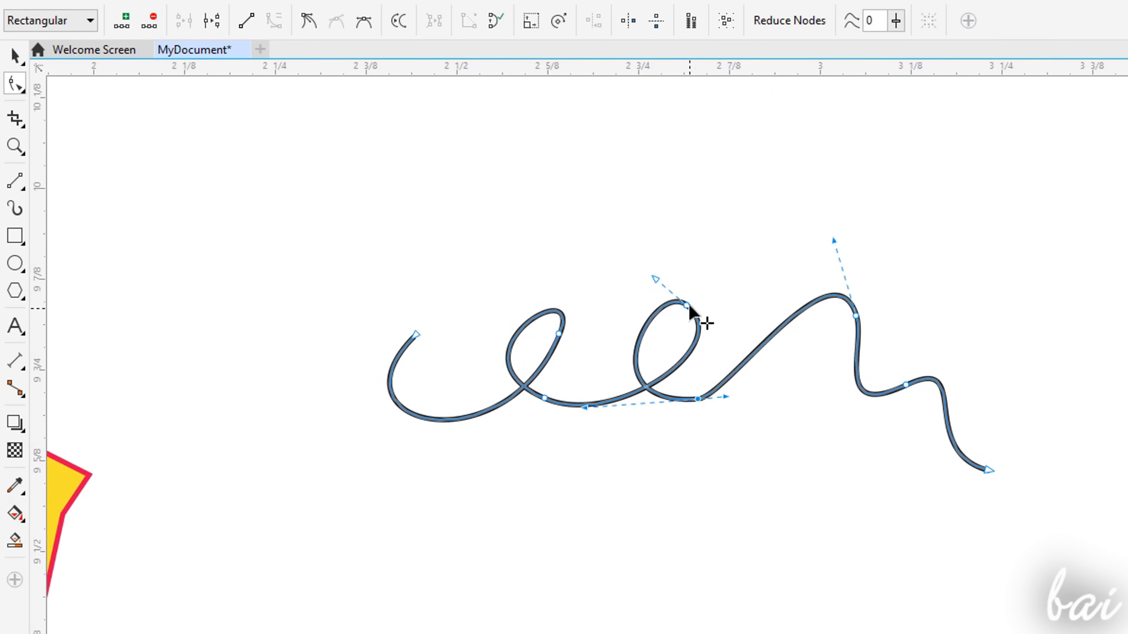
drag(665, 264, 597, 246)
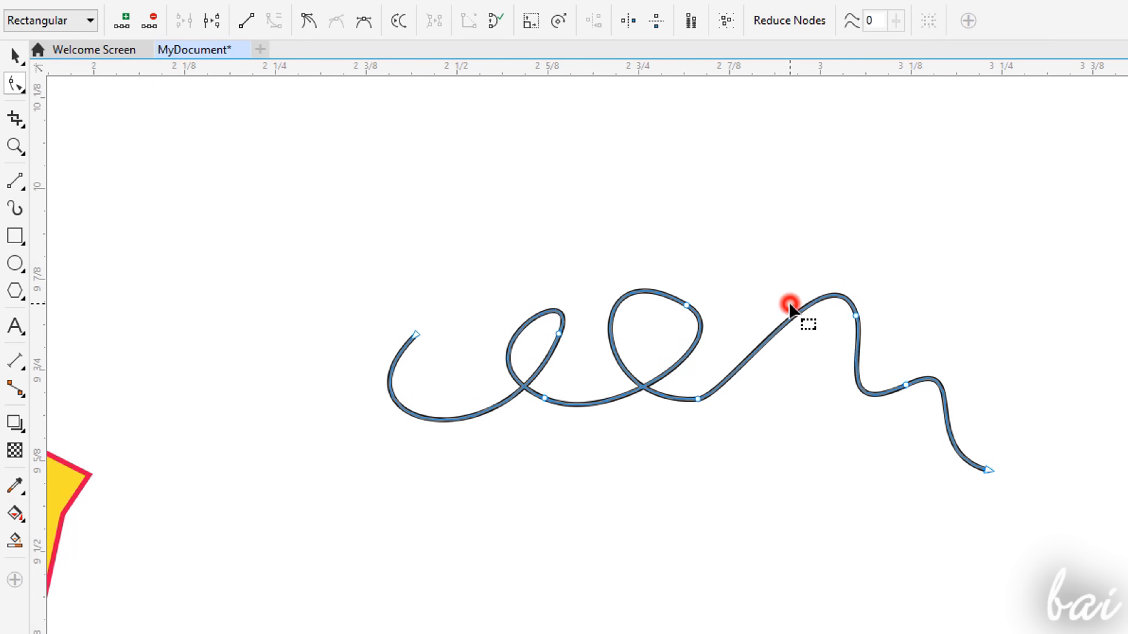
click(698, 399)
drag(728, 395, 798, 382)
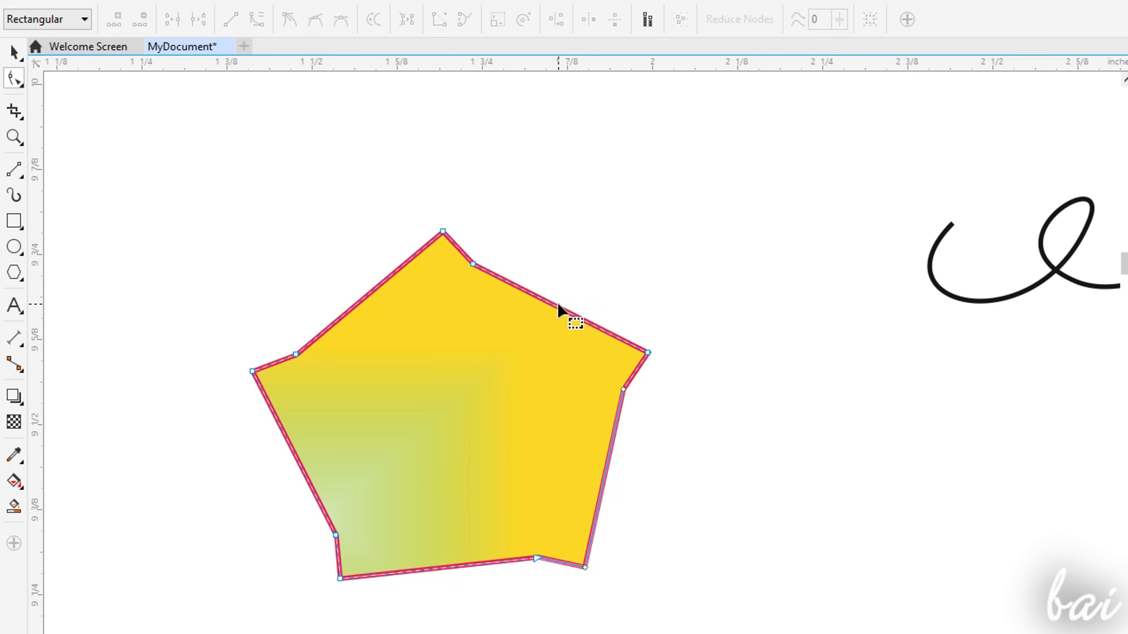
Pull the upper-right side of the reshaped pentagon outward at a new node to form extra corners.
drag(557, 306, 580, 240)
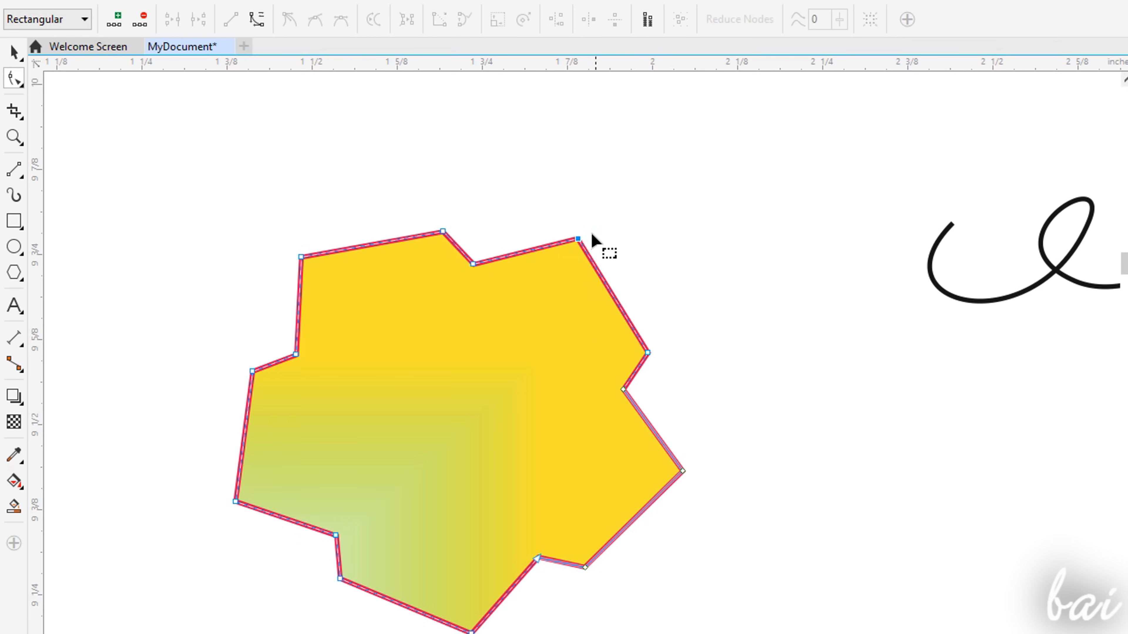
Convert the coastal photo to vector shapes with Quick Trace, reducing the bitmap size, and inspect the traced image.
click(604, 20)
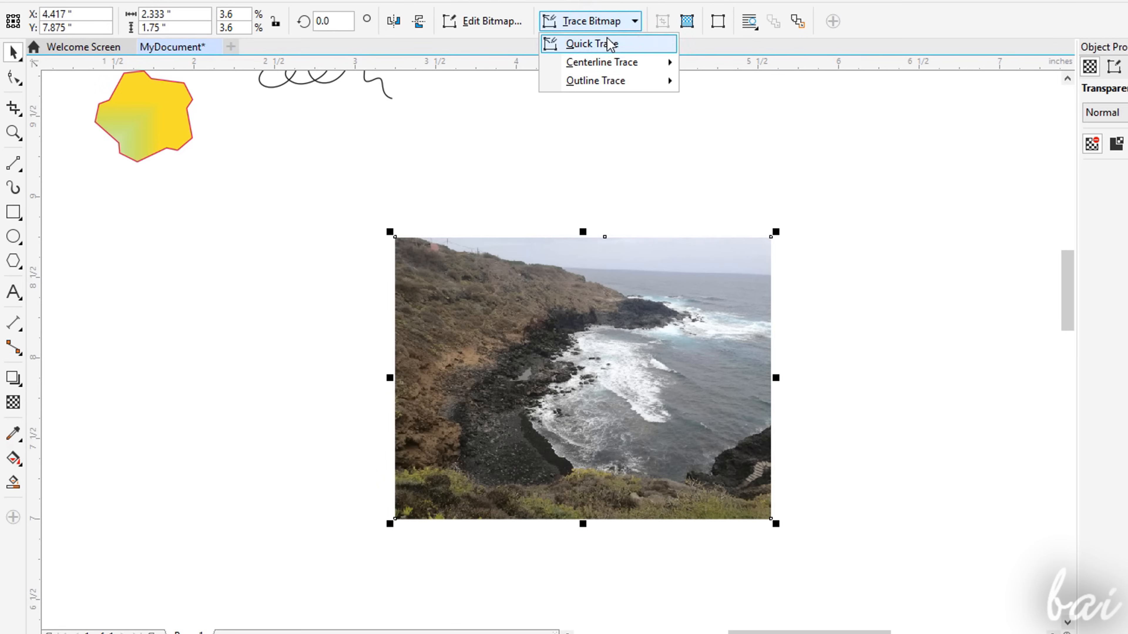
click(598, 43)
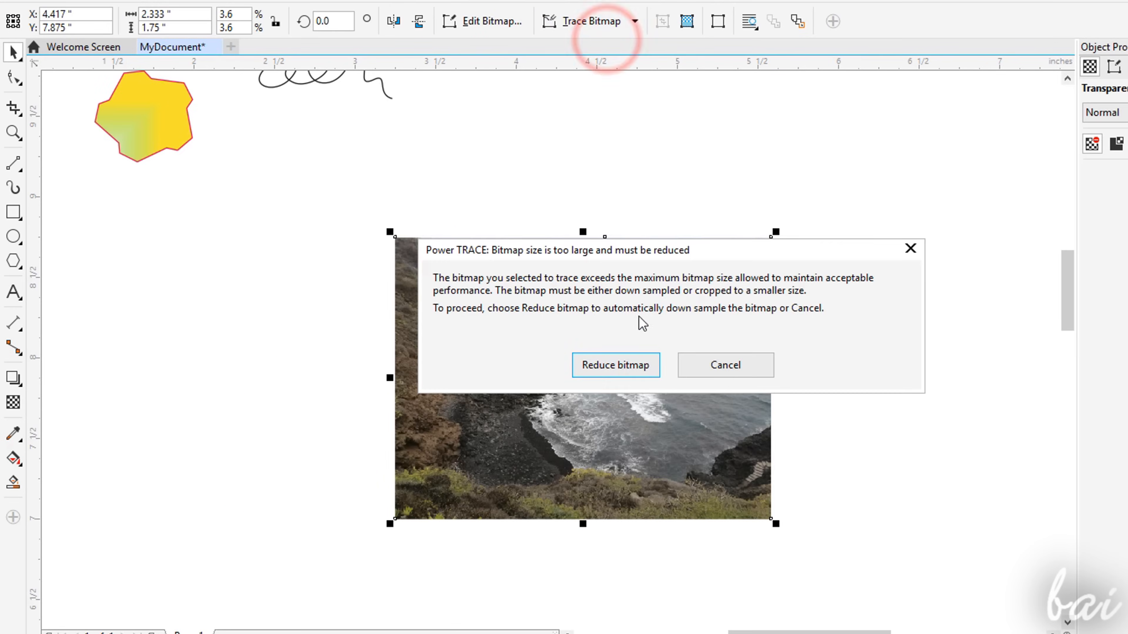
click(636, 363)
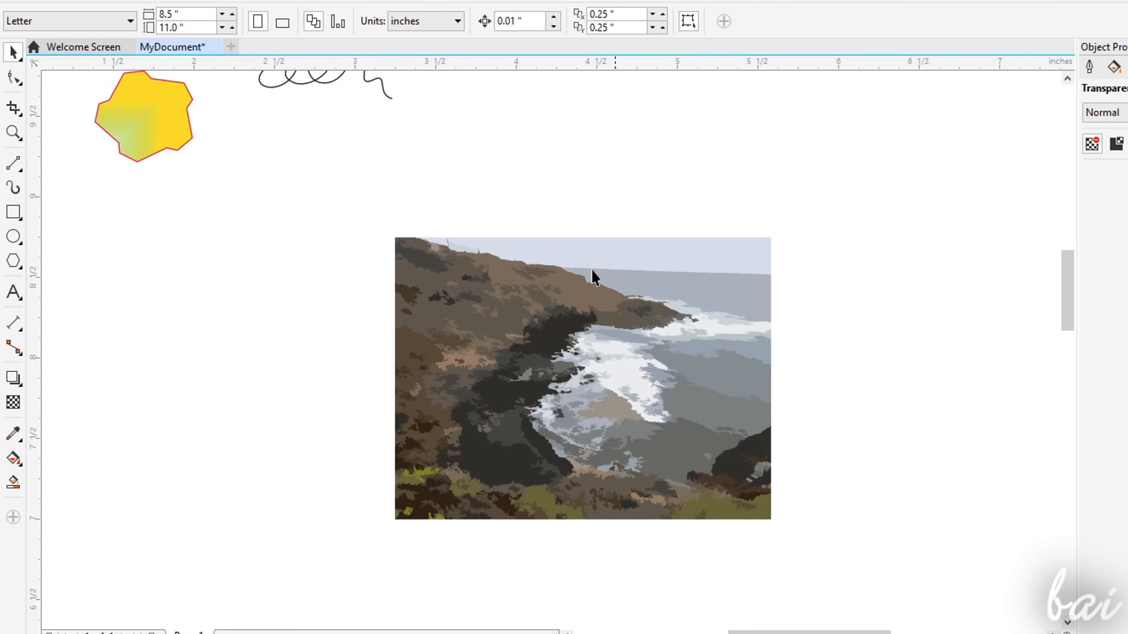
click(580, 280)
scroll(597, 318, up, 2)
click(567, 291)
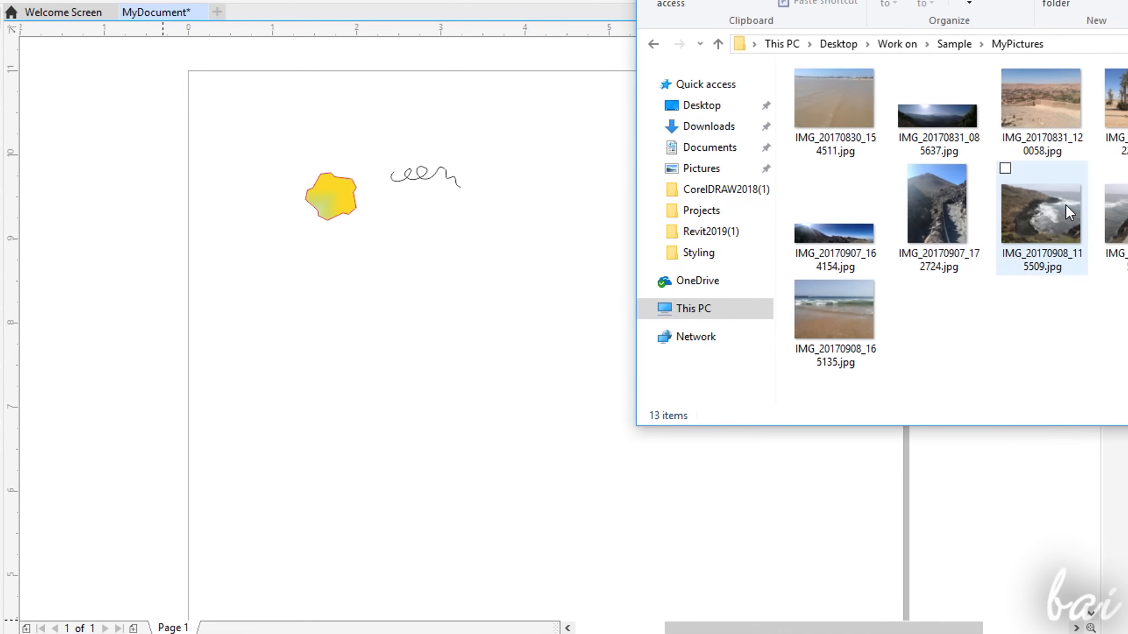
Try to place IMG_20170908_115509.jpg on the page directly from the MyPictures folder window.
click(1062, 211)
drag(1063, 211, 570, 359)
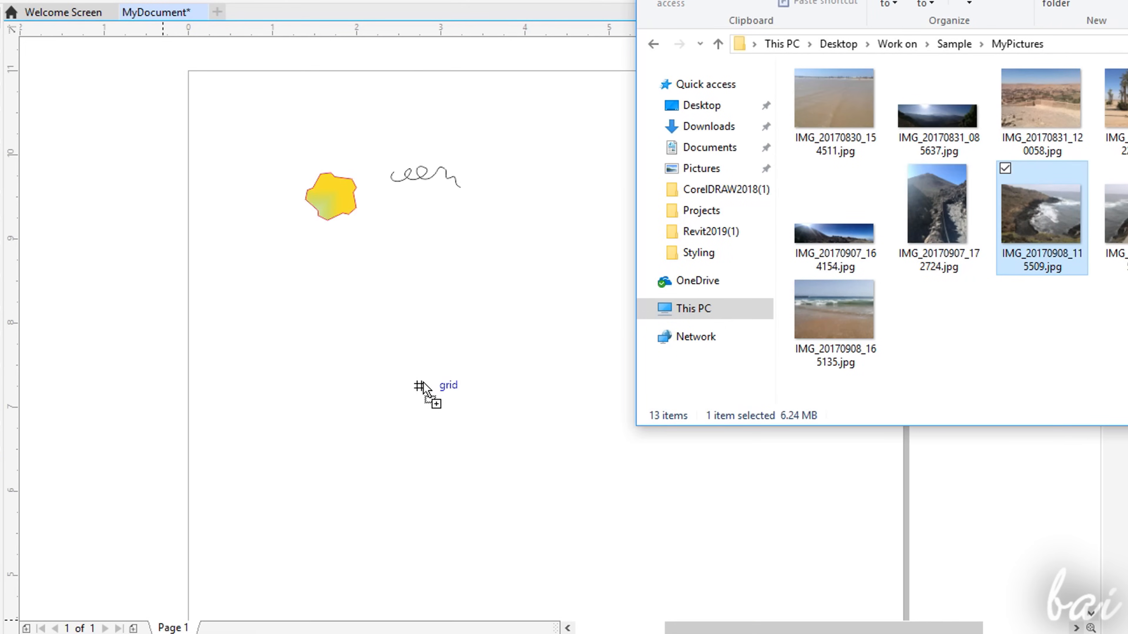
drag(423, 383, 433, 403)
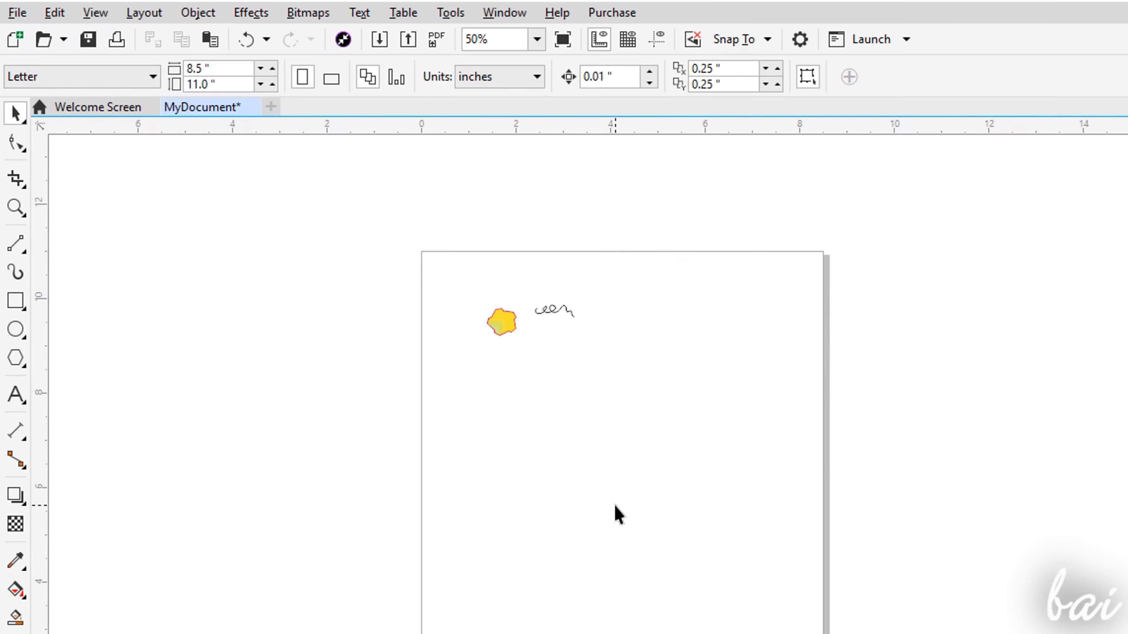
Import IMG_20170908_115509.jpg from MyPictures and place it below the curve at about 2.33 by 1.75 inches.
click(16, 12)
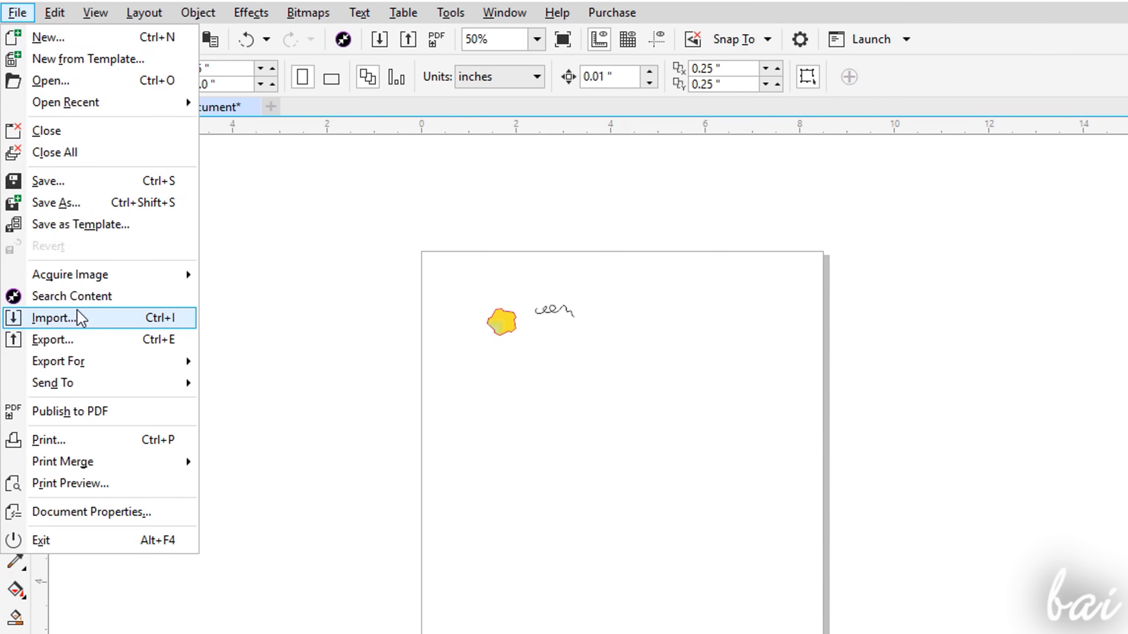
click(78, 316)
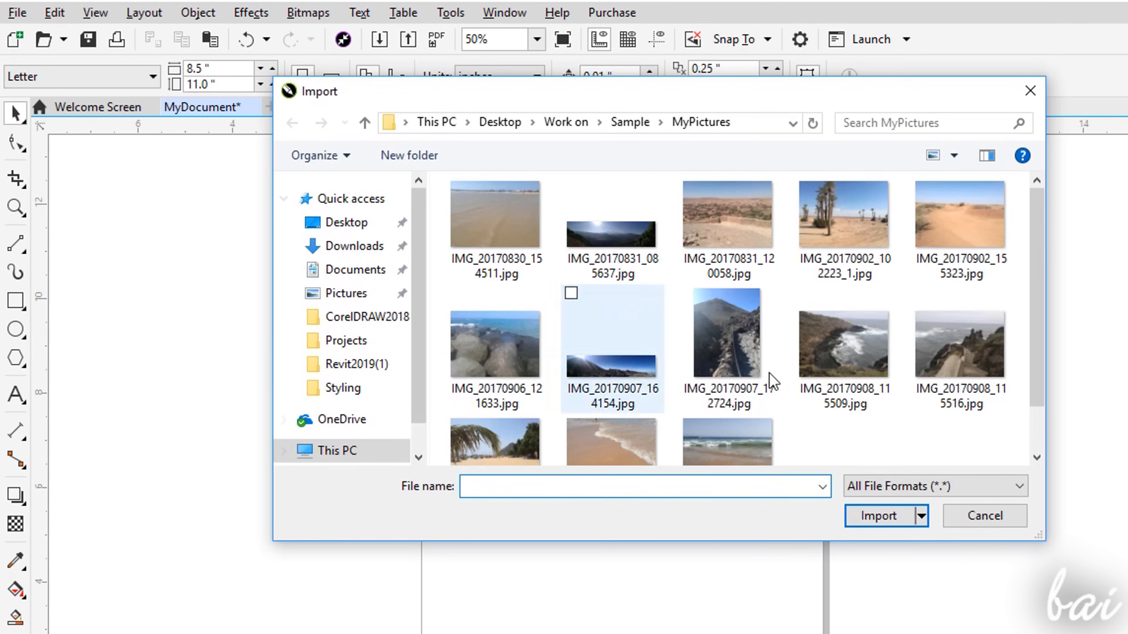
click(847, 349)
click(878, 517)
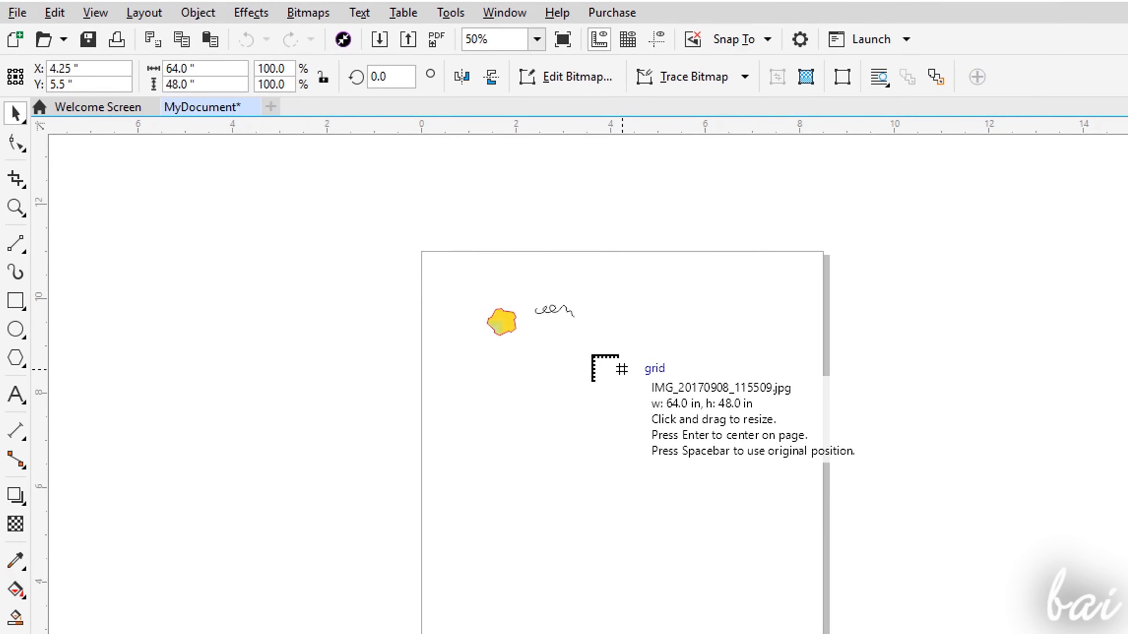
scroll(595, 364, up, 1)
drag(556, 362, 888, 563)
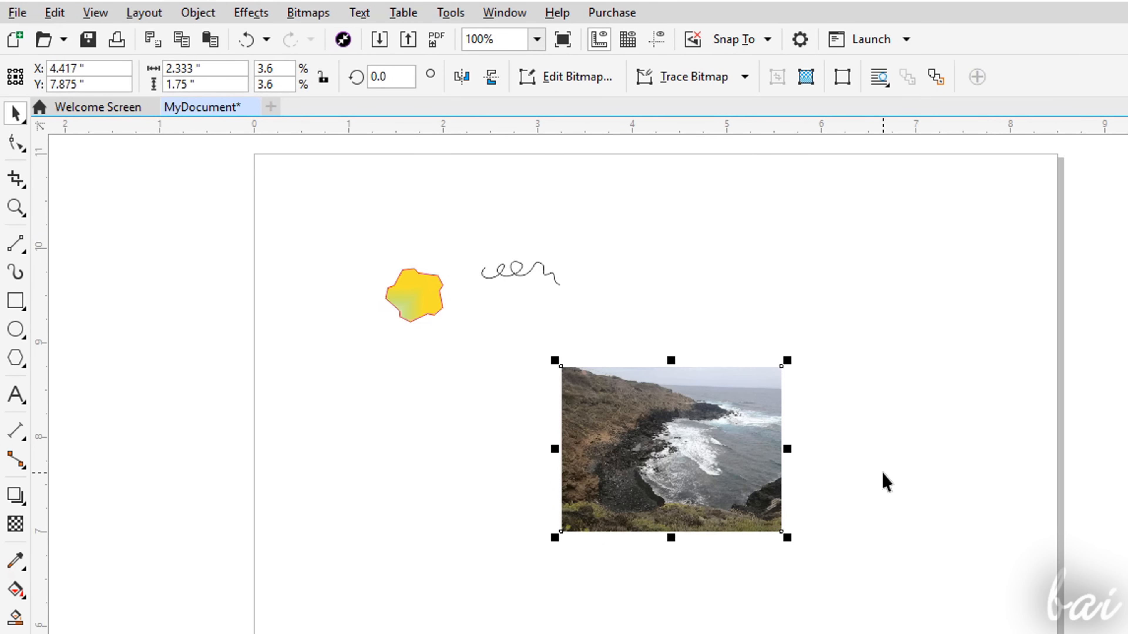
scroll(632, 408, up, 1)
scroll(656, 437, down, 1)
scroll(682, 436, up, 1)
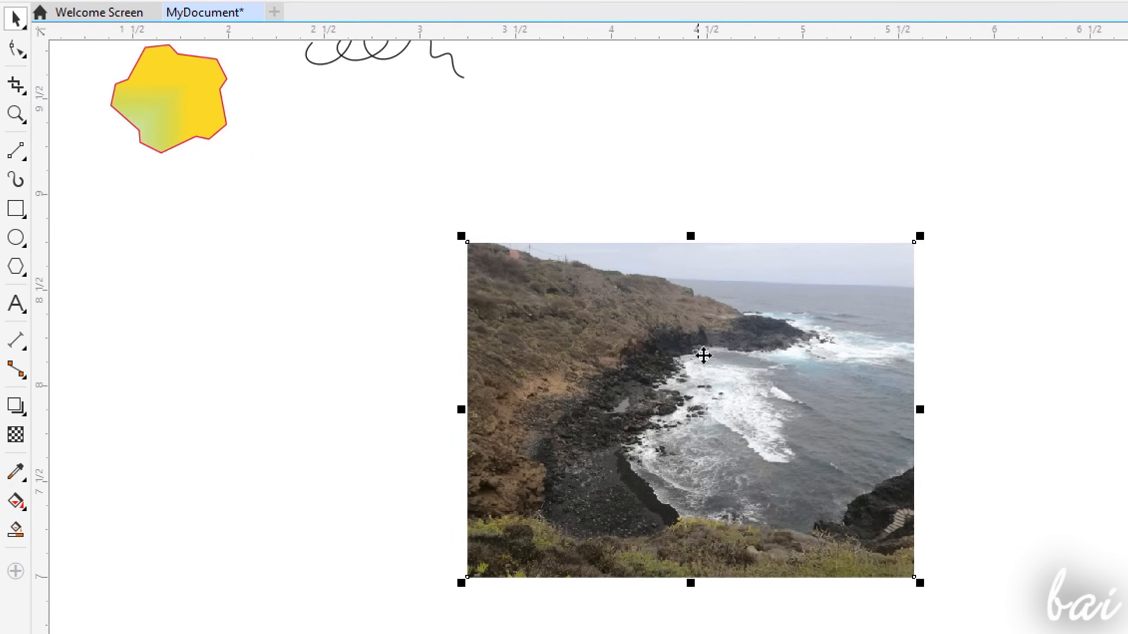
Crop the photo with the Shape tool by pulling its top and right edges inward.
click(8, 54)
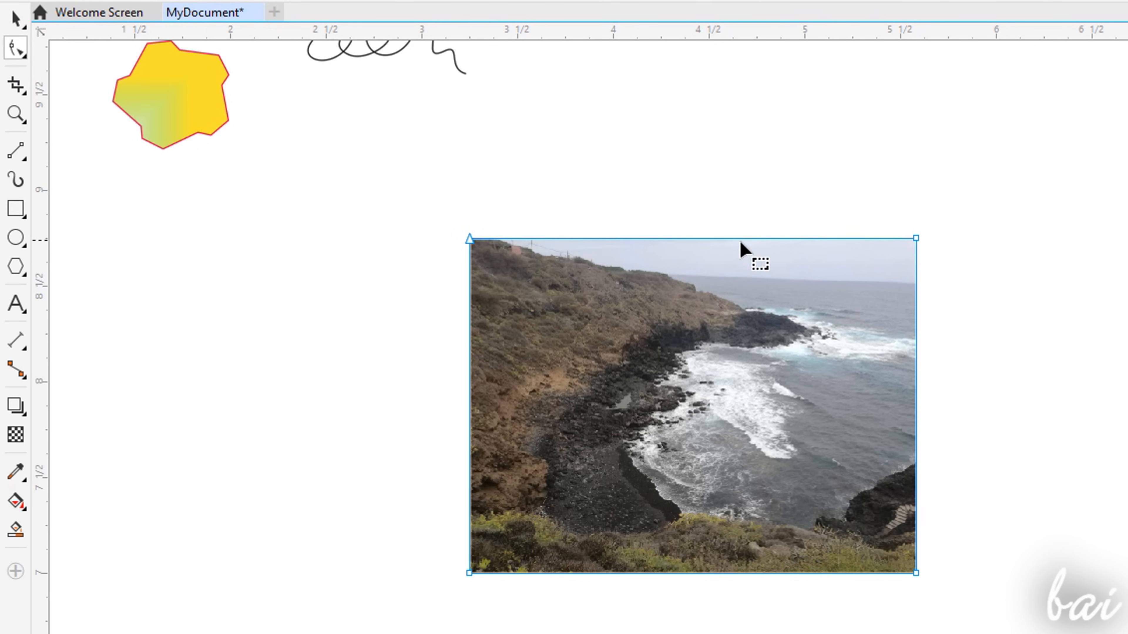
drag(740, 240, 698, 287)
drag(920, 399, 865, 381)
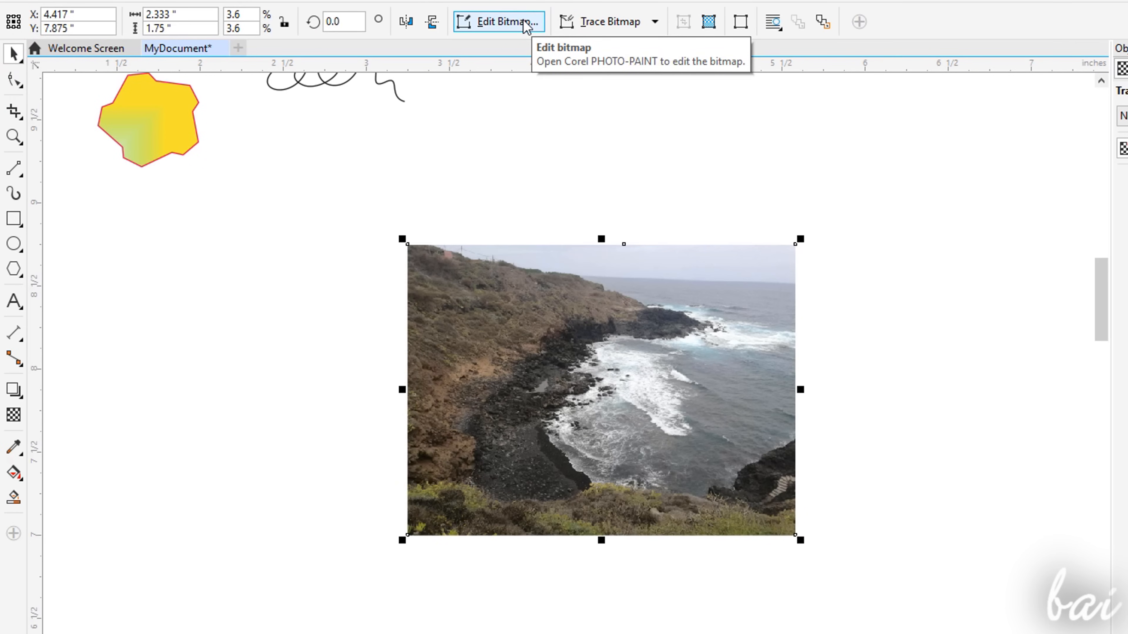
Open the coastal photo in Corel PHOTO-PAINT for bitmap editing.
click(524, 22)
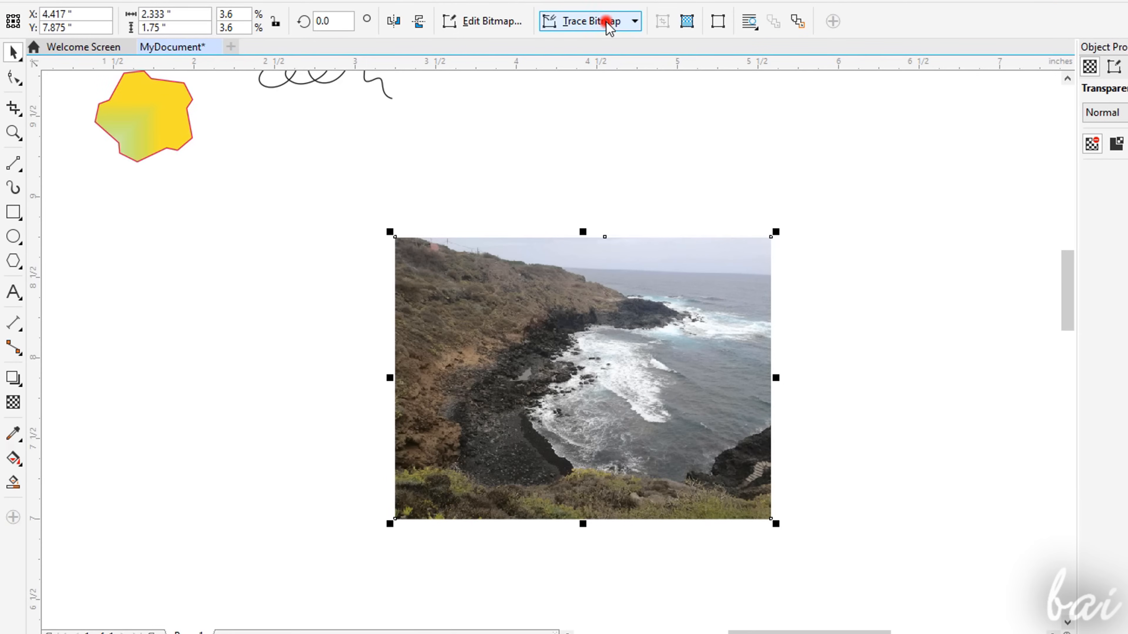
Convert the coastal photo into vector shapes with Quick Trace and inspect the traced result up close.
click(608, 24)
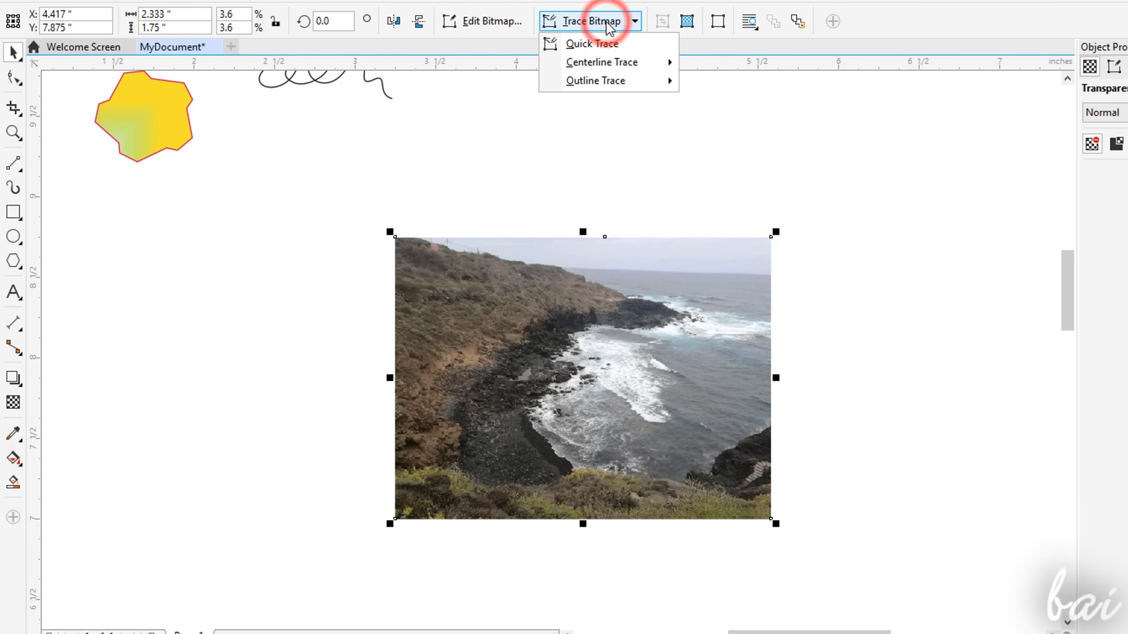
click(597, 42)
click(636, 367)
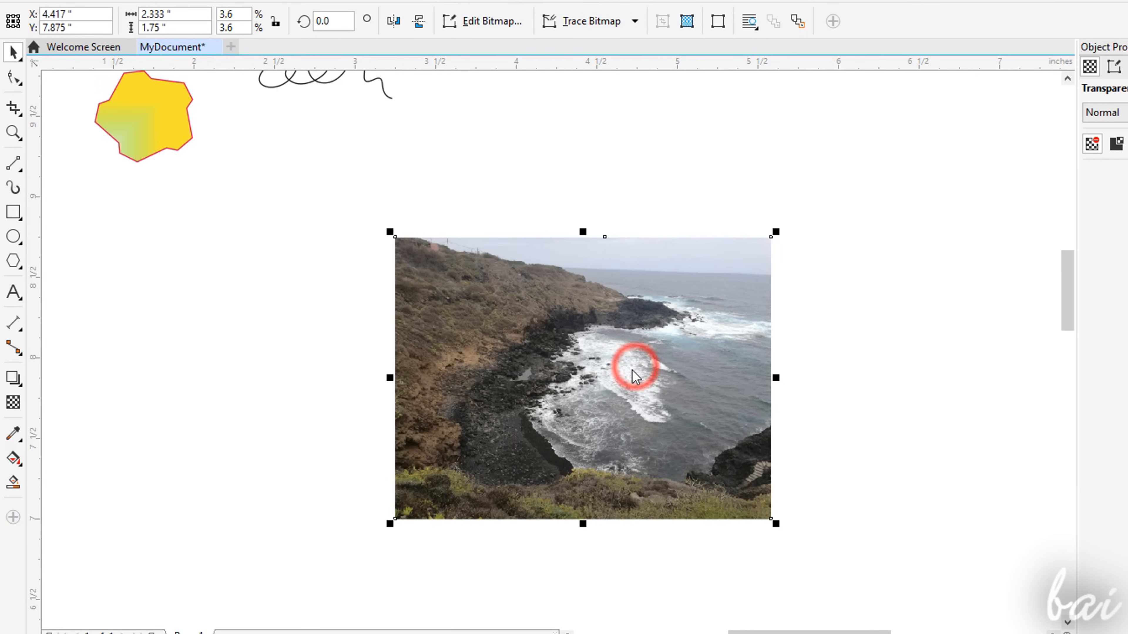
click(577, 283)
scroll(598, 320, up, 1)
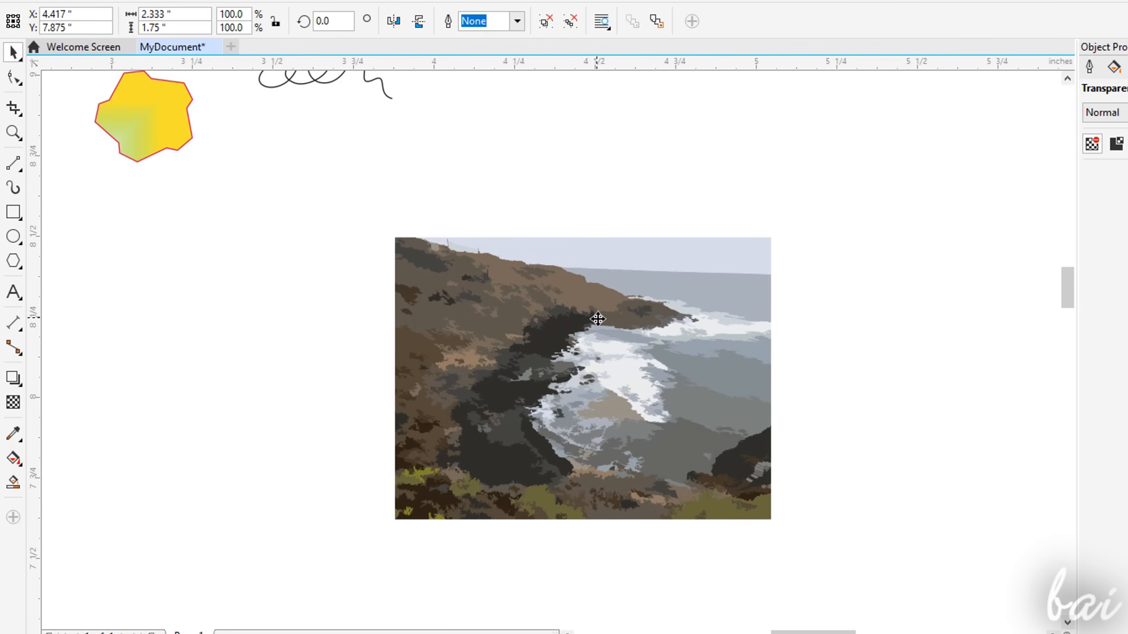
click(562, 287)
scroll(655, 409, down, 1)
click(657, 413)
scroll(656, 432, up, 1)
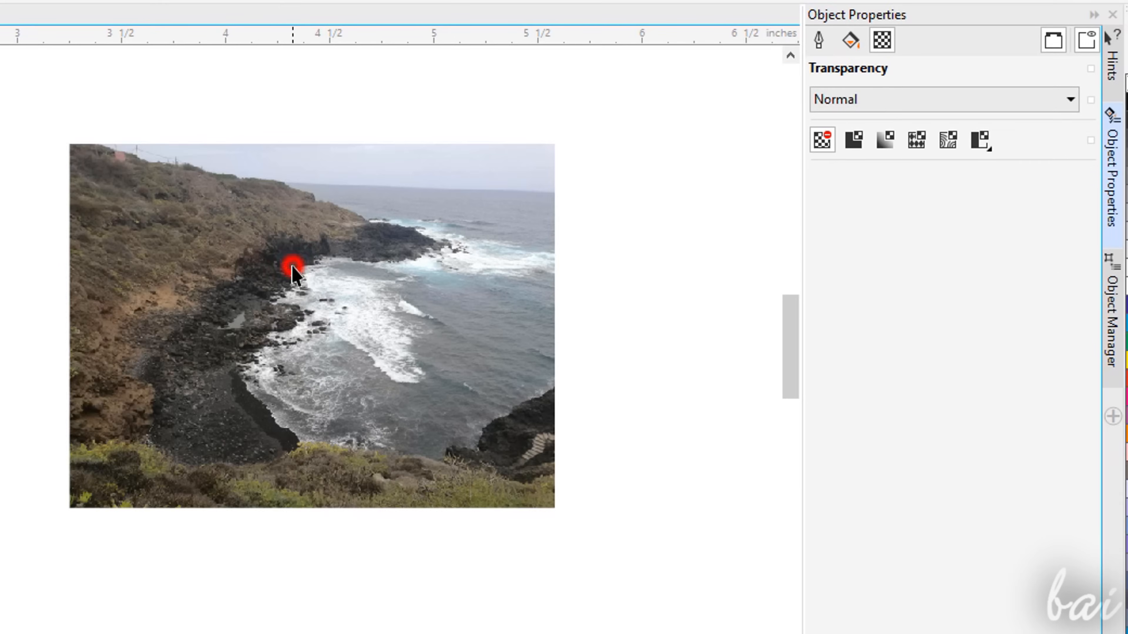
Try uniform transparency of 50, fountain transparency and pattern transparency on the coastal photo.
click(292, 268)
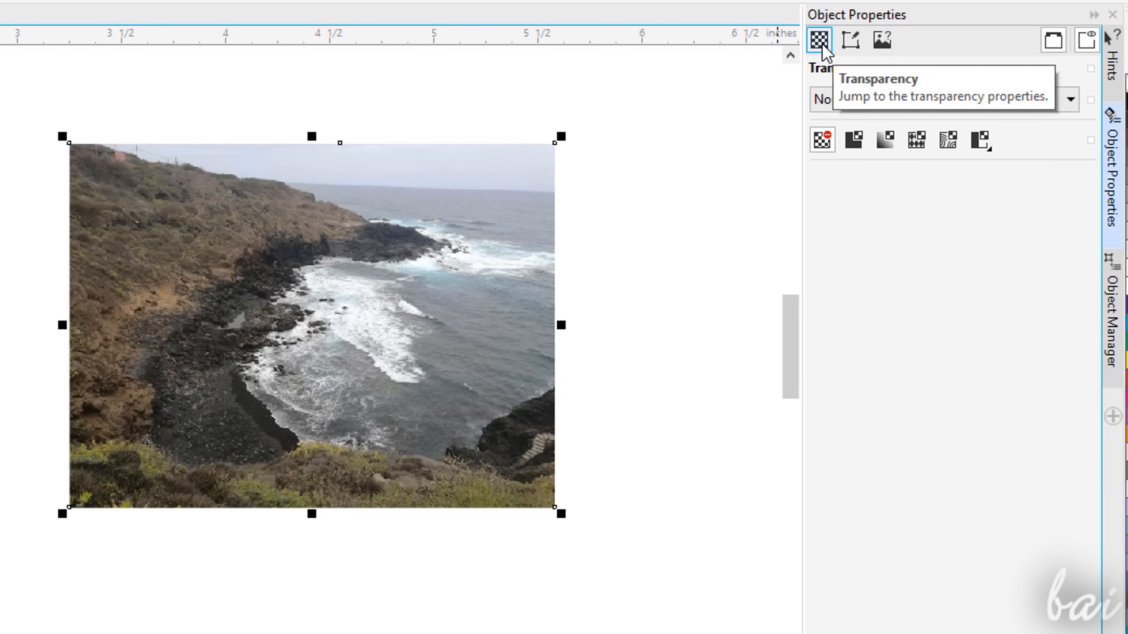
click(854, 141)
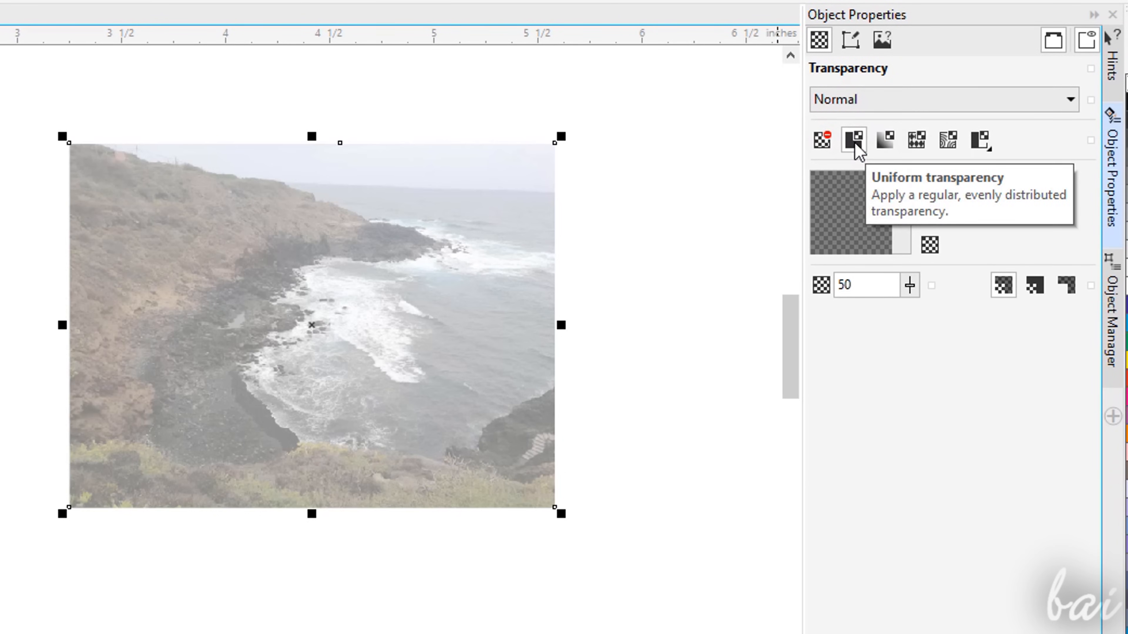
click(886, 141)
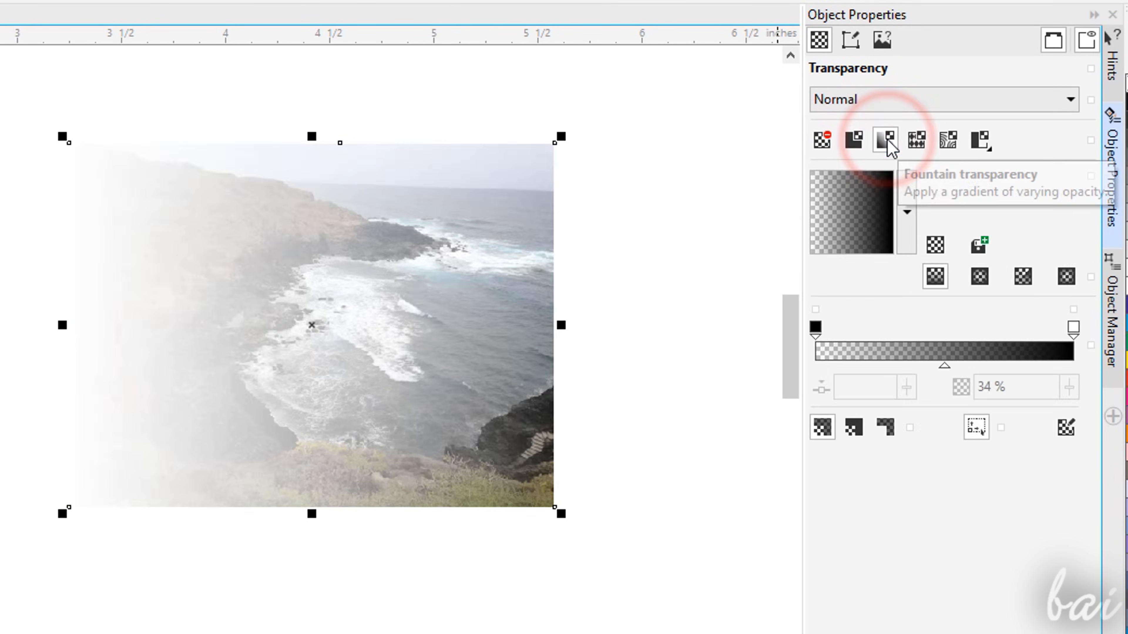
click(916, 140)
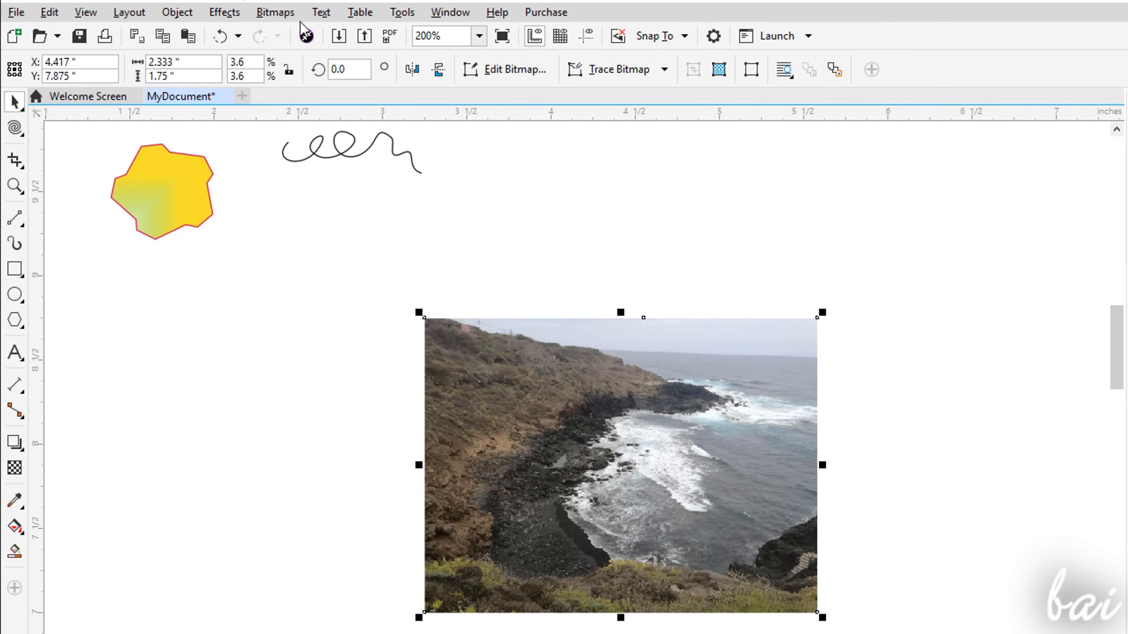
Try an Image Adjustment Lab correction on the photo with temperature 5,704, saturation 36, brightness -4 and contrast 20.
click(288, 13)
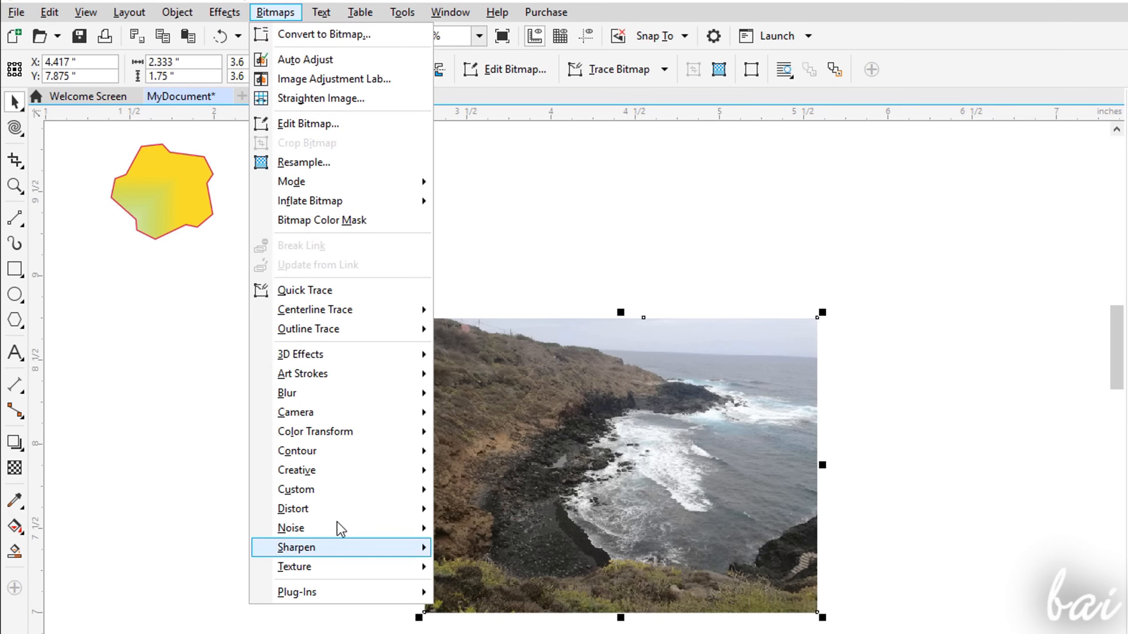
click(345, 80)
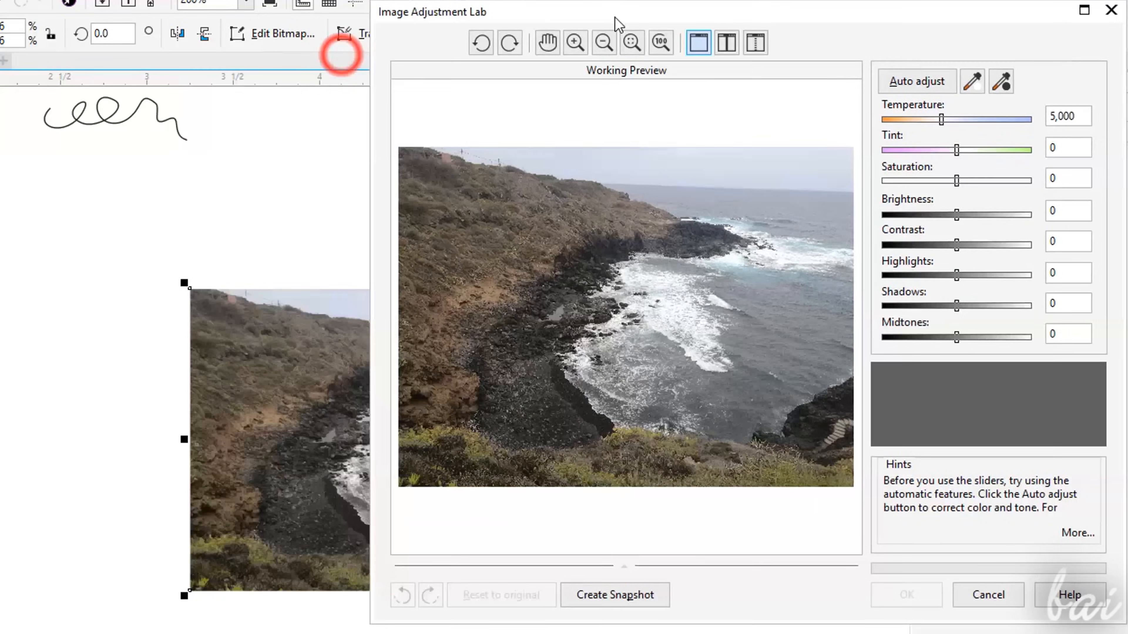
drag(614, 17, 613, 22)
mouse_move(940, 125)
mouse_down()
mouse_move(977, 125)
mouse_move(953, 125)
mouse_up()
drag(955, 186, 918, 221)
drag(955, 251, 992, 256)
drag(922, 222, 969, 224)
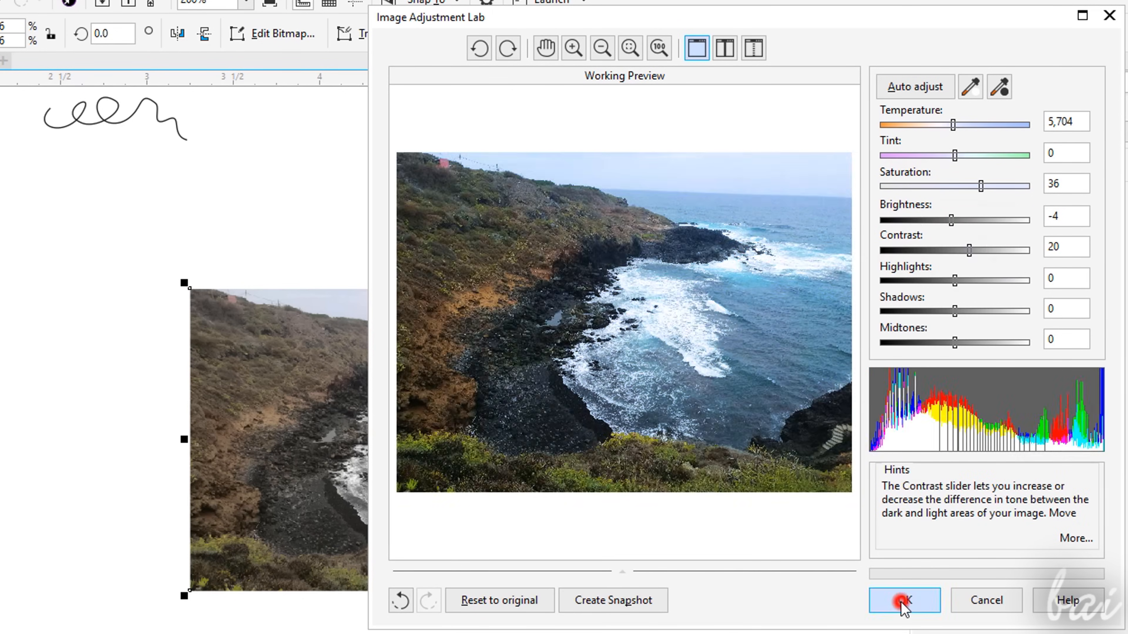
click(903, 606)
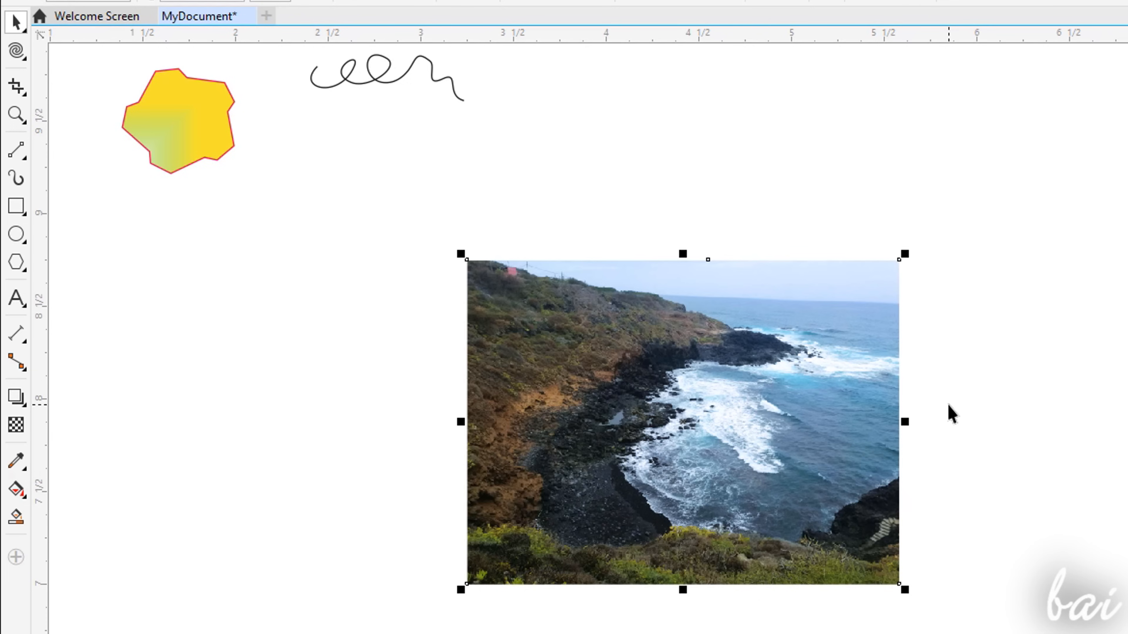
key(ctrl+z)
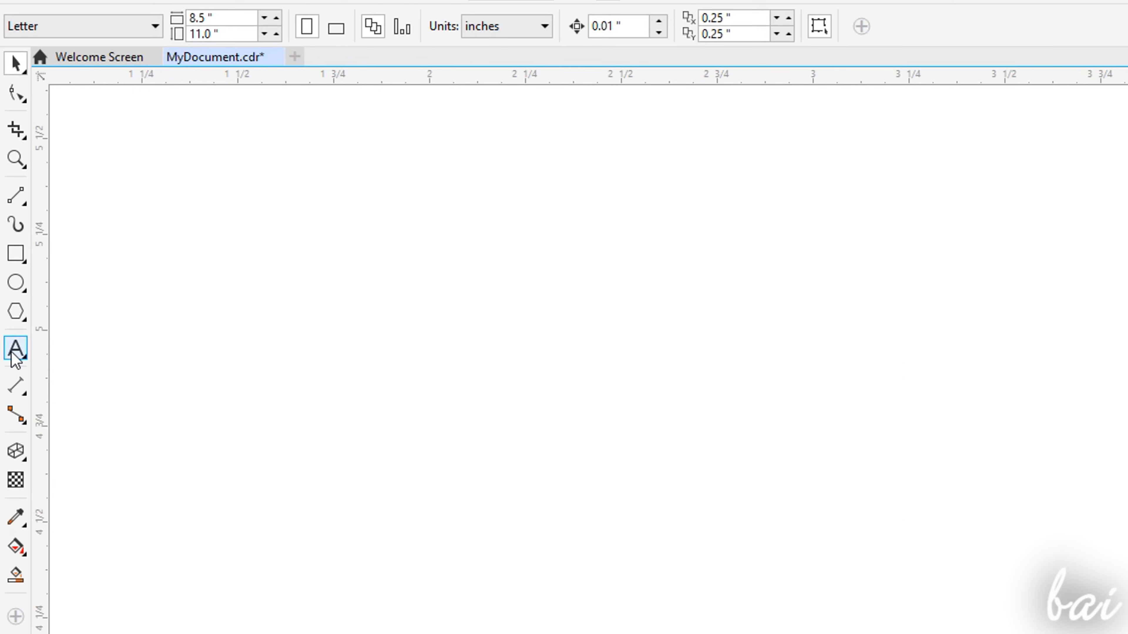
Create a paragraph text frame about 1.42 by 0.55 inches containing "Hello there, this is CorelDRAW".
click(13, 351)
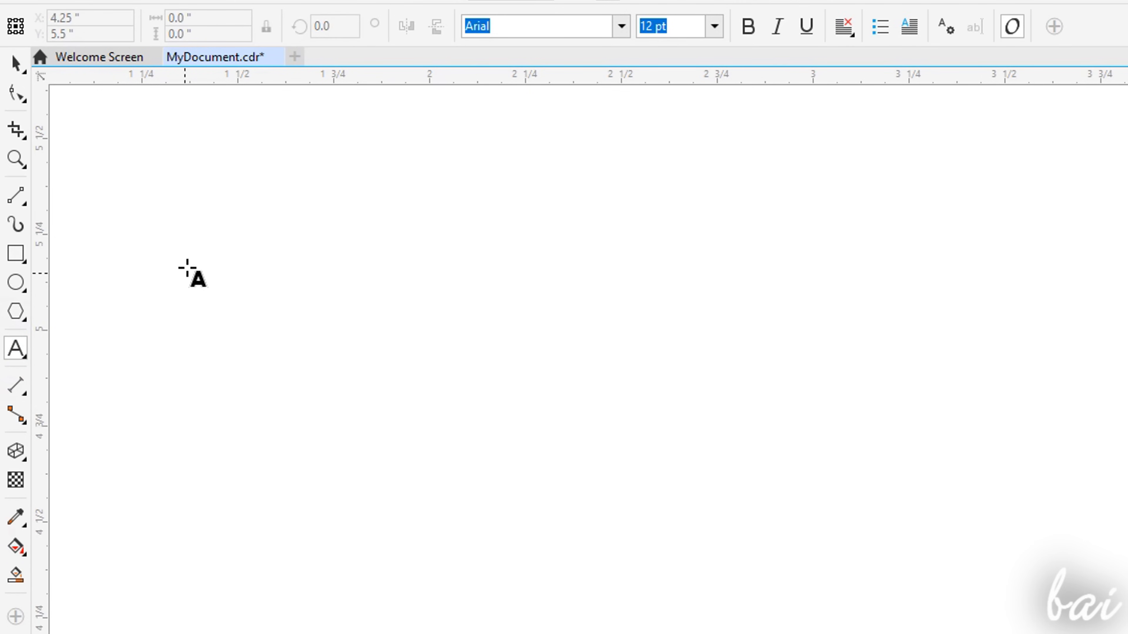
drag(238, 265, 688, 473)
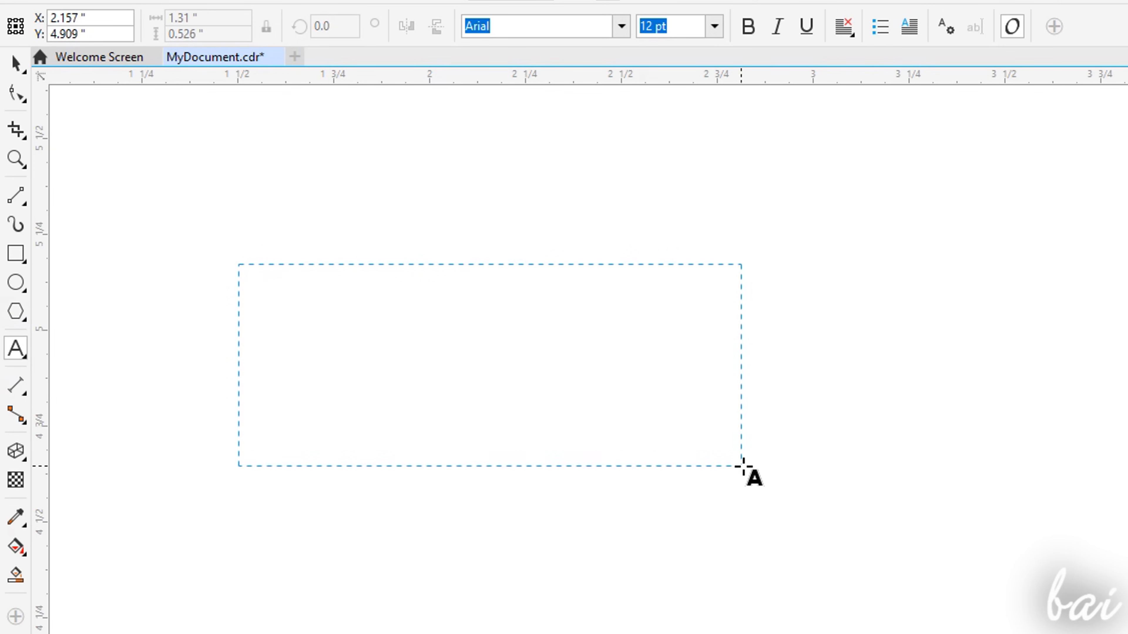
drag(769, 472, 784, 477)
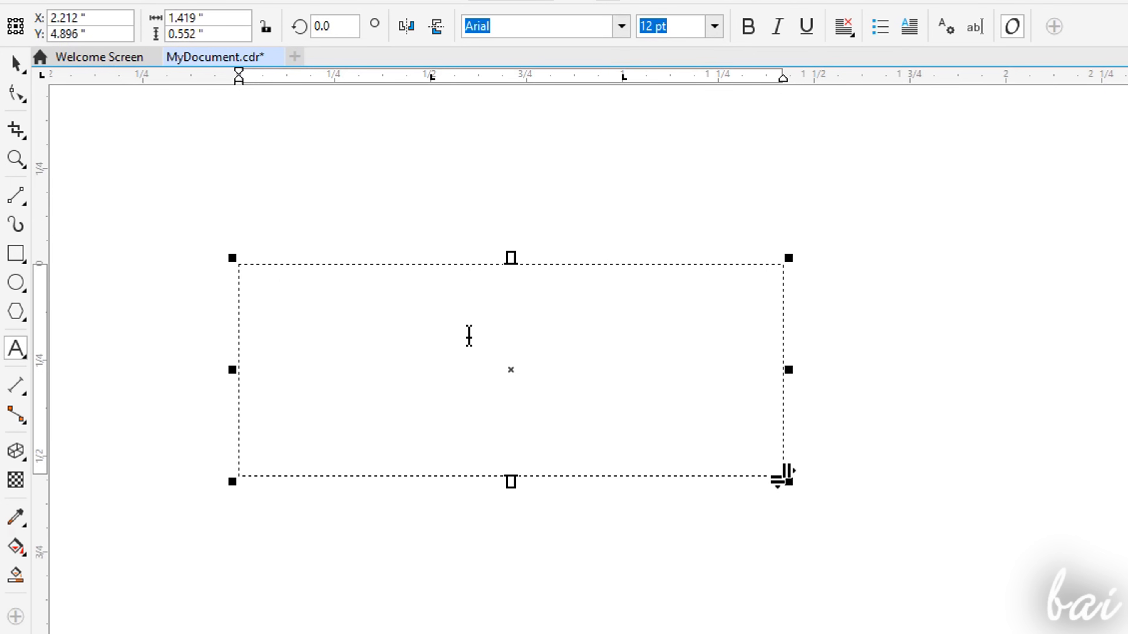
text(Hello there, this is CorelDRAW)
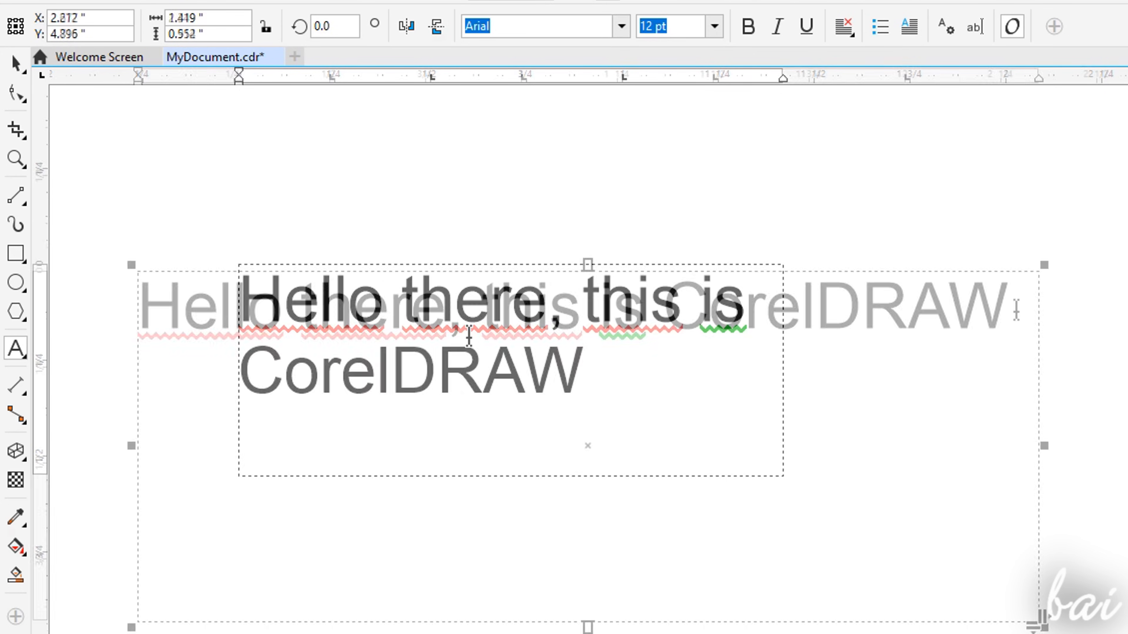
Change the font of the words "this is CorelDRAW" to Bahnschrift.
click(965, 310)
drag(964, 309, 492, 311)
key(ctrl+shift+f)
click(555, 219)
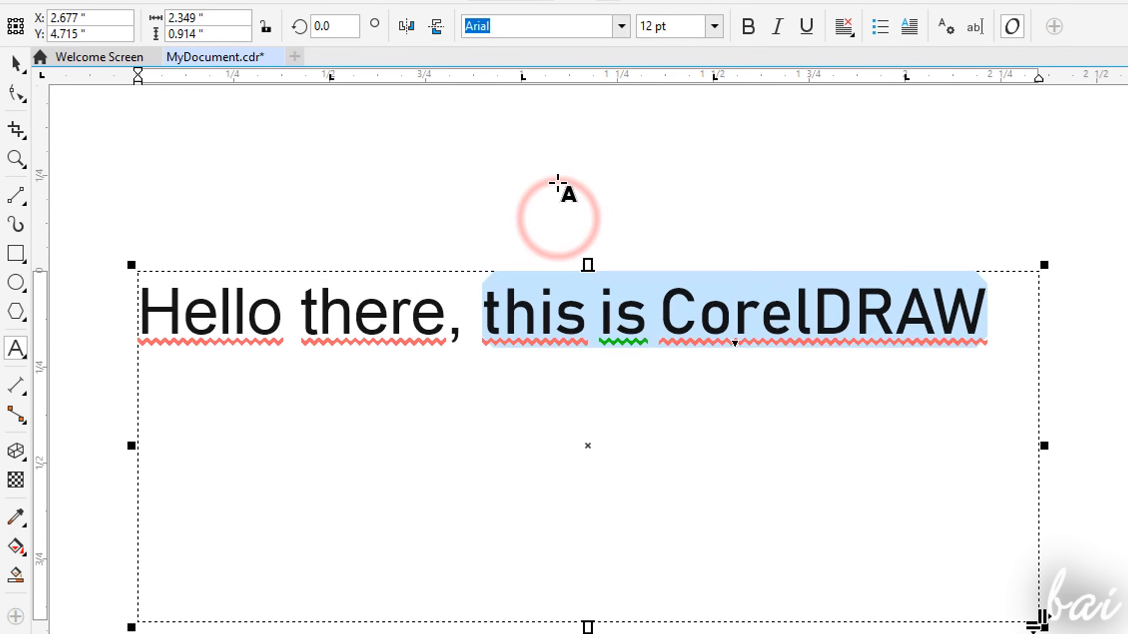
Try the words "this is CorelDRAW" at 16 pt, returning them to 12 pt.
click(715, 25)
click(655, 209)
click(717, 26)
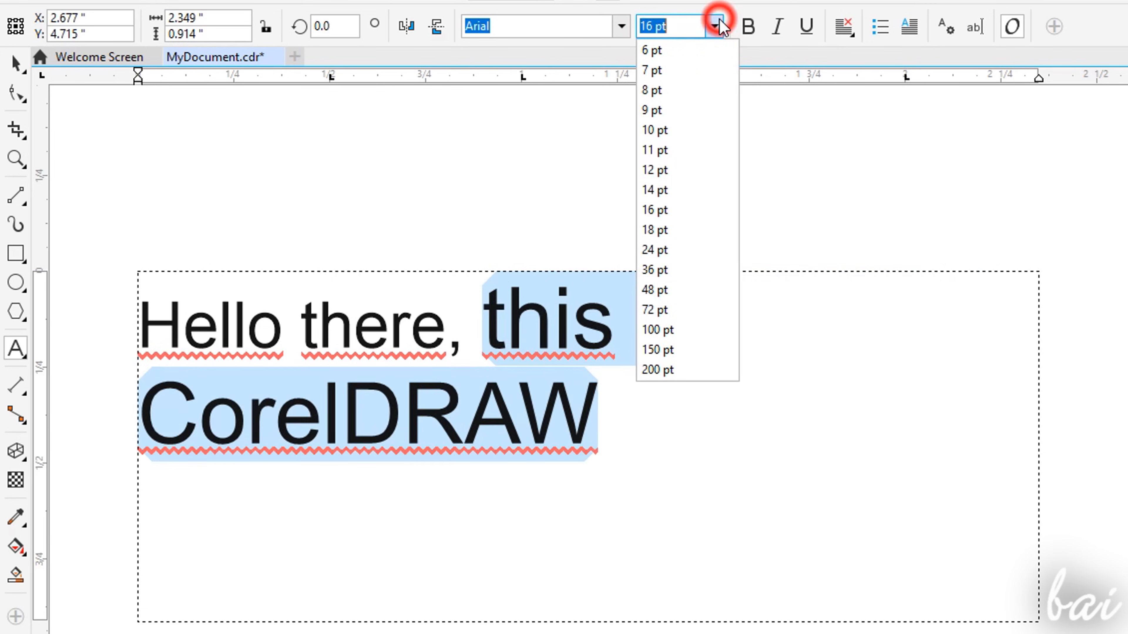
click(680, 170)
Try bold and italic styling on the words "this is CorelDRAW".
click(748, 25)
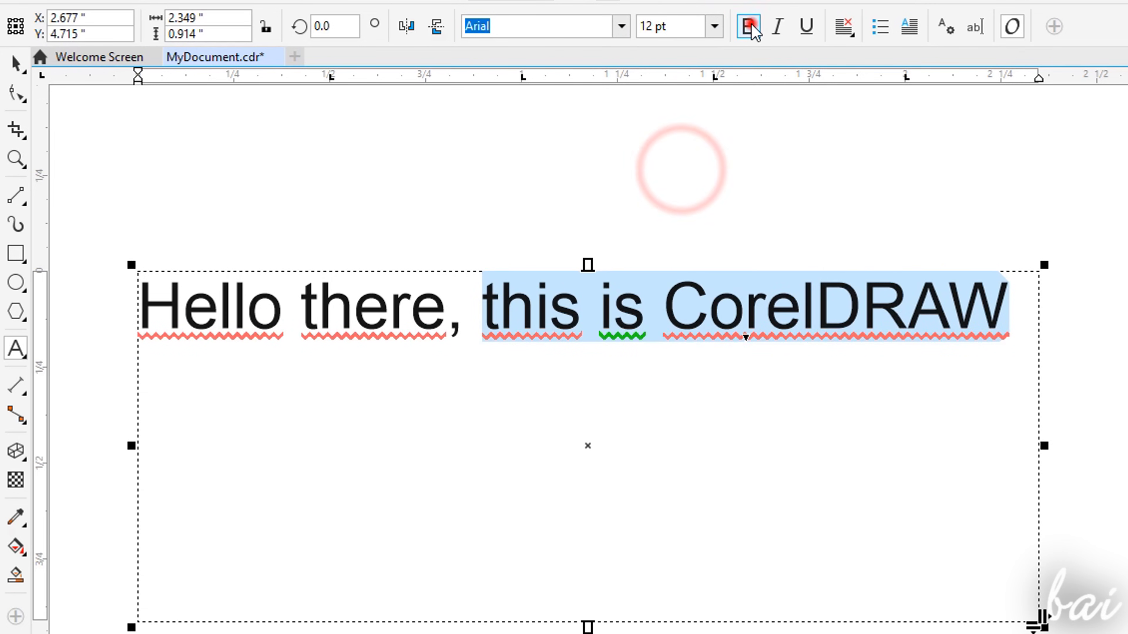
click(777, 27)
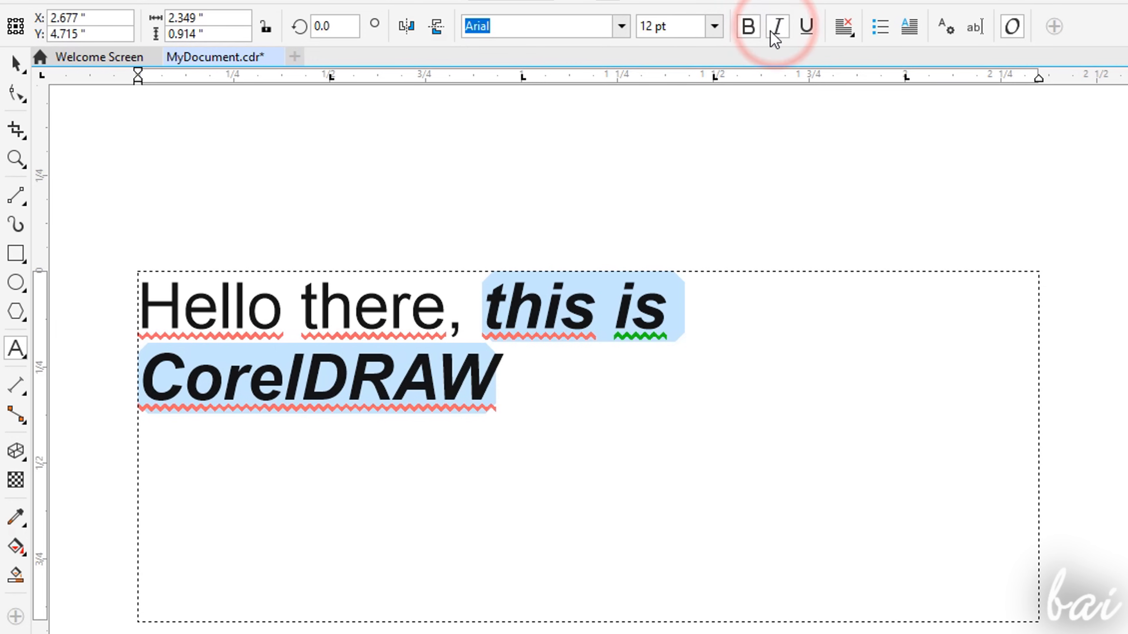
click(778, 27)
click(748, 26)
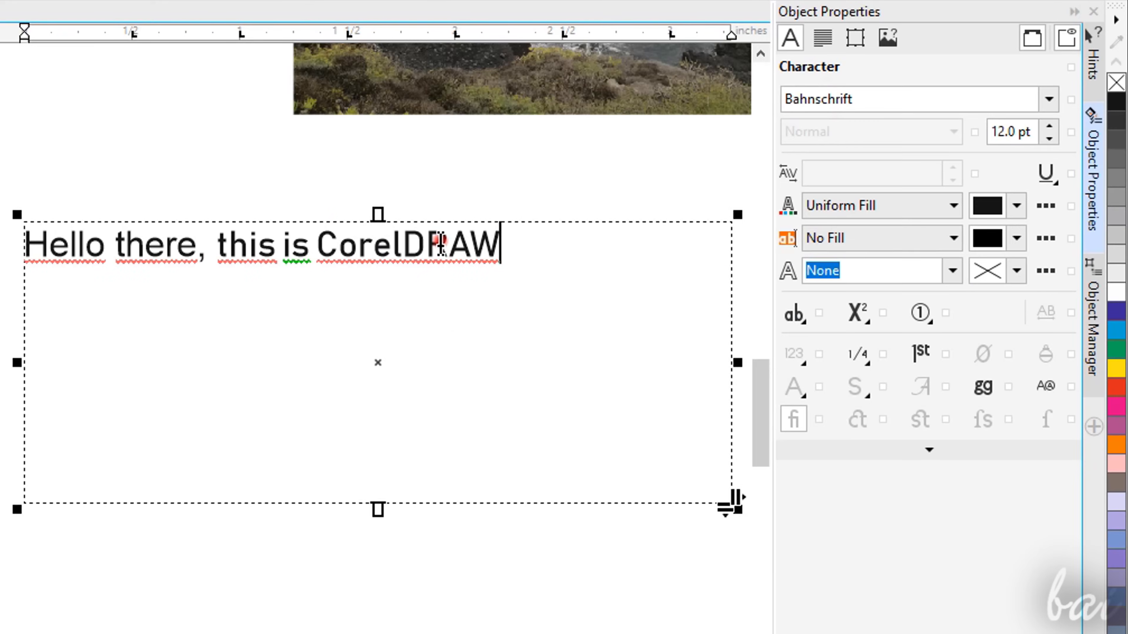
Recolor the word "CorelDRAW" with a uniform orange character fill.
double_click(441, 245)
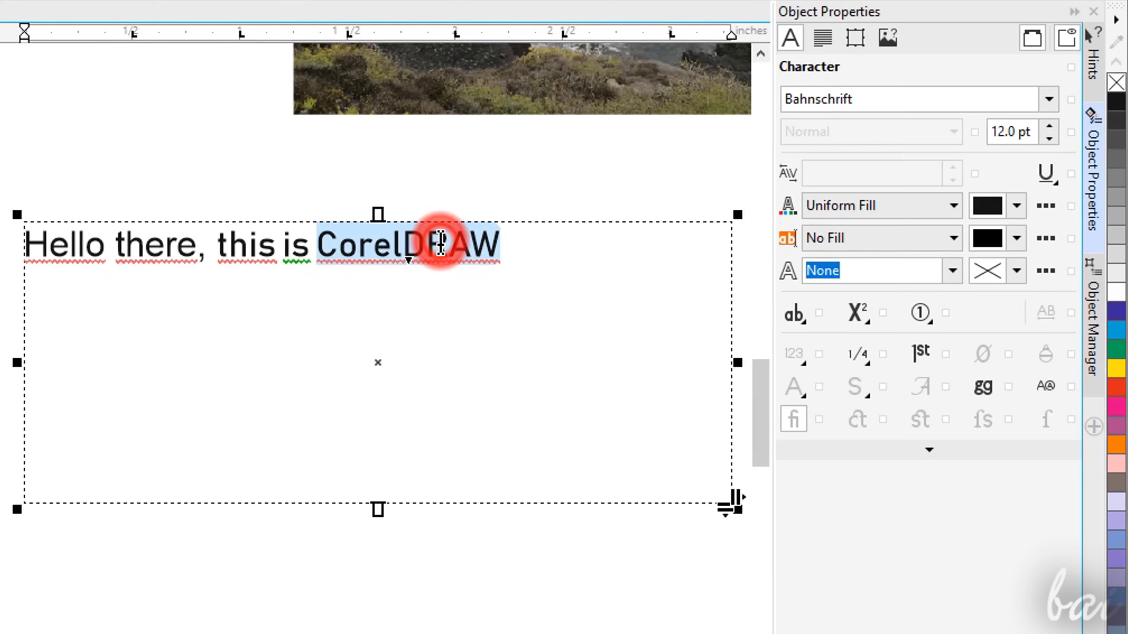
click(1017, 205)
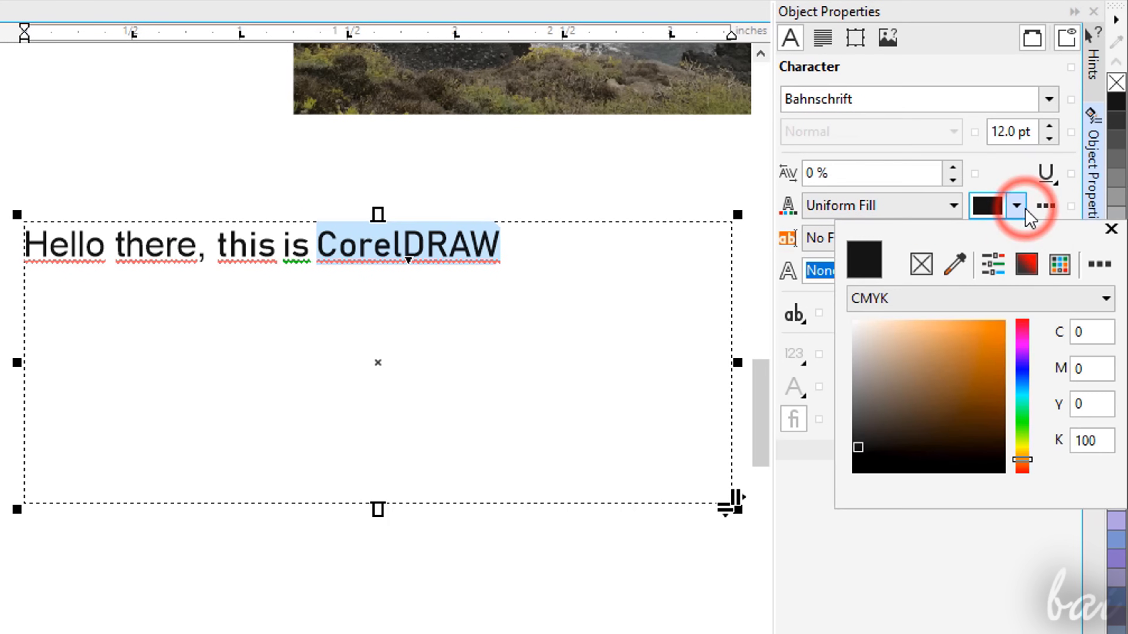
click(997, 340)
click(957, 327)
click(993, 334)
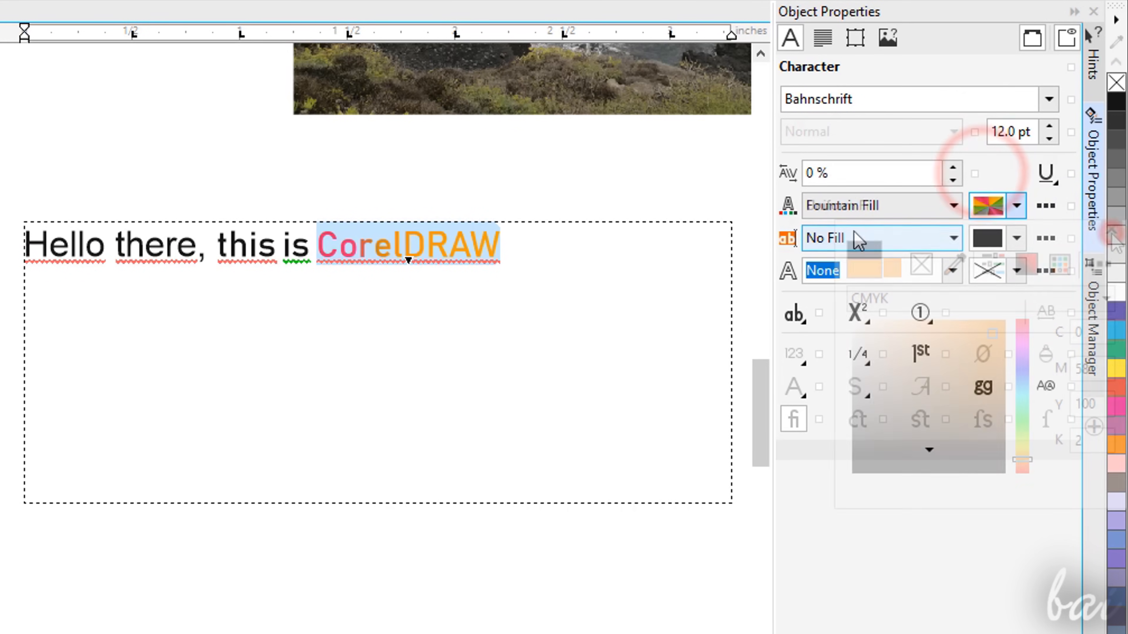
Add a uniform yellow background fill of C 5, M 2, Y 91, K 1 behind the word "CorelDRAW".
click(1017, 239)
click(985, 361)
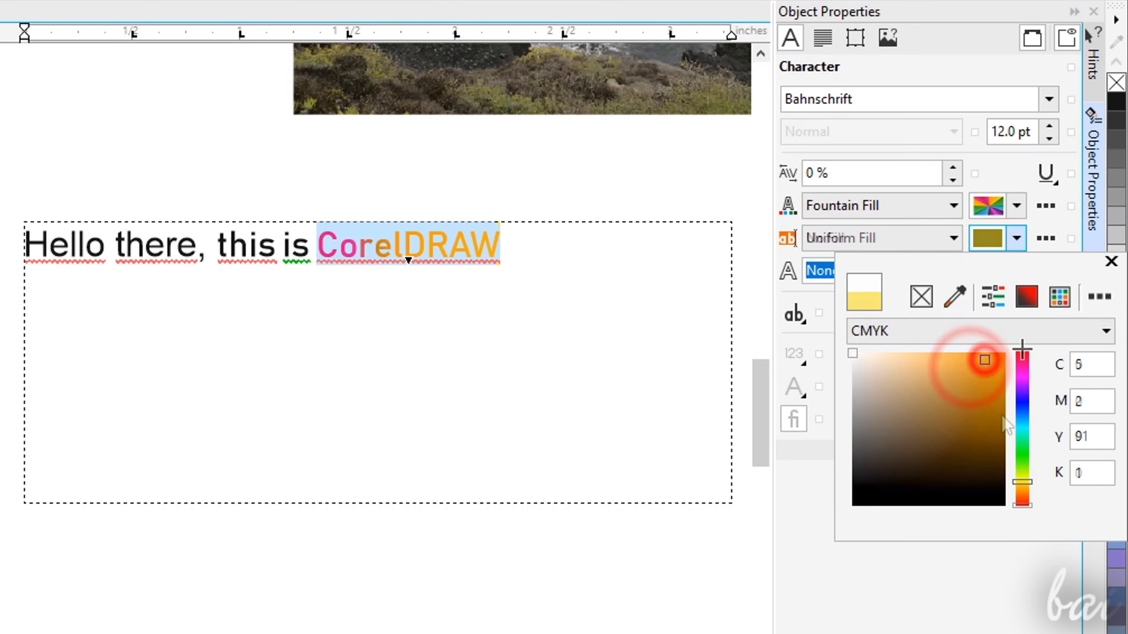
click(1112, 262)
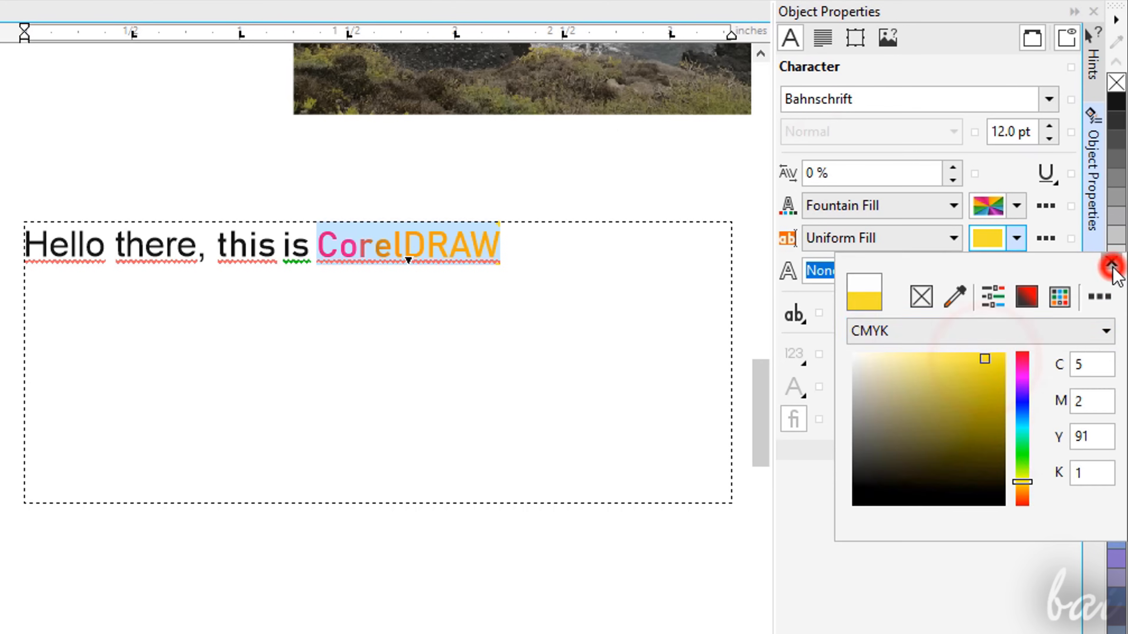
Switch the character fill of the word "CorelDRAW" to a multicolored fountain fill.
click(469, 252)
click(936, 208)
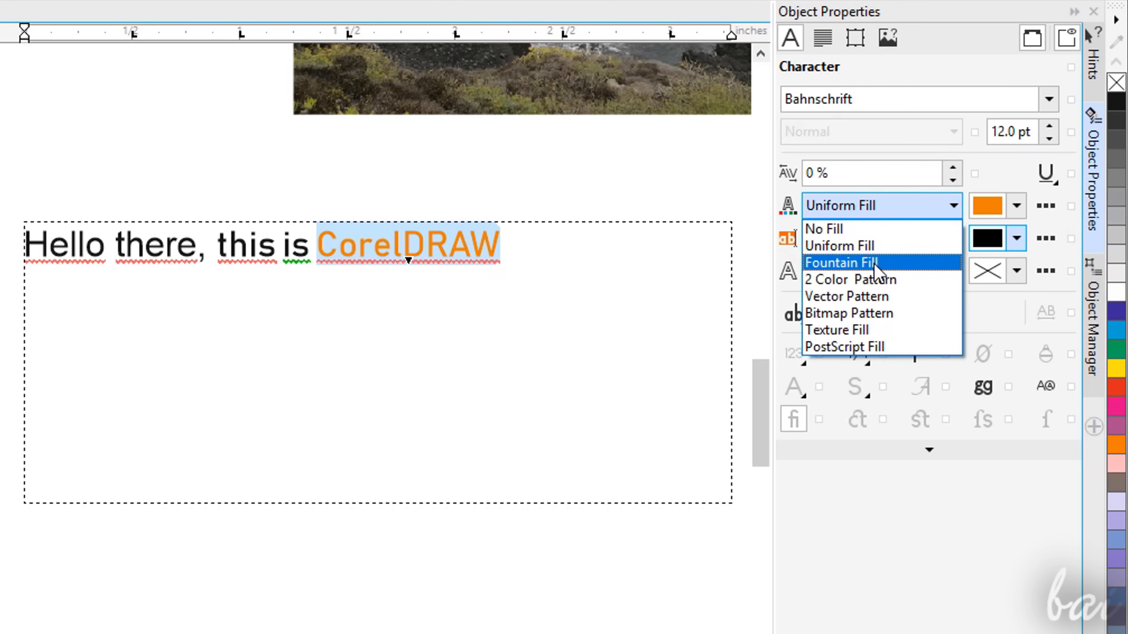
click(874, 262)
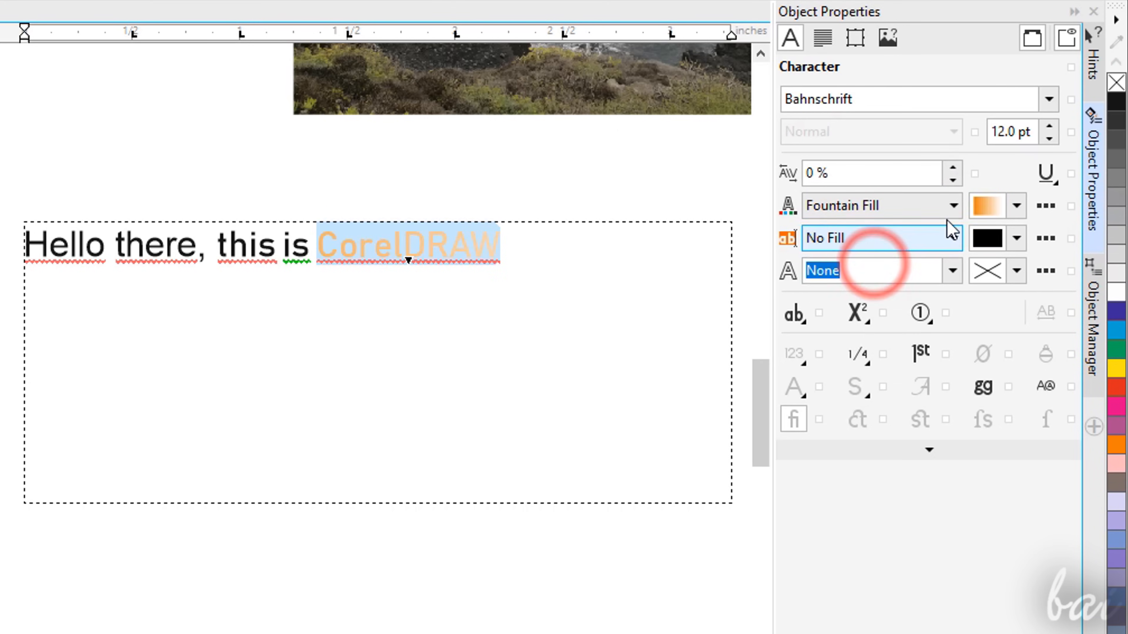
click(1017, 205)
click(885, 338)
click(830, 322)
click(980, 170)
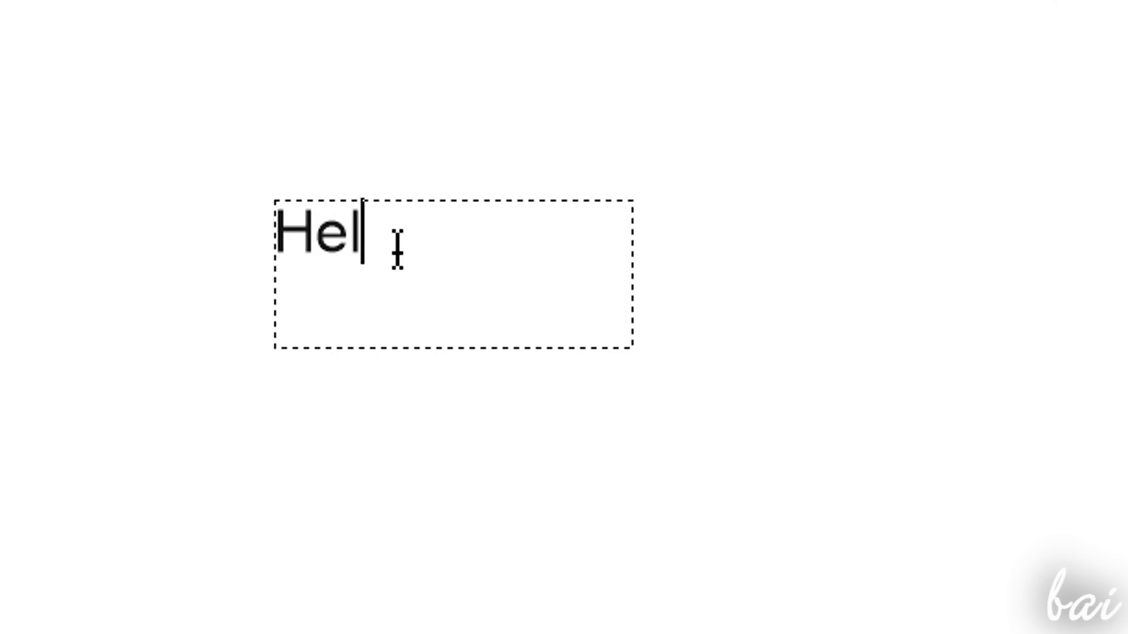
Enter "Hello there,how" in the small paragraph text frame and enlarge the frame from its lower corner.
text(lo there,how)
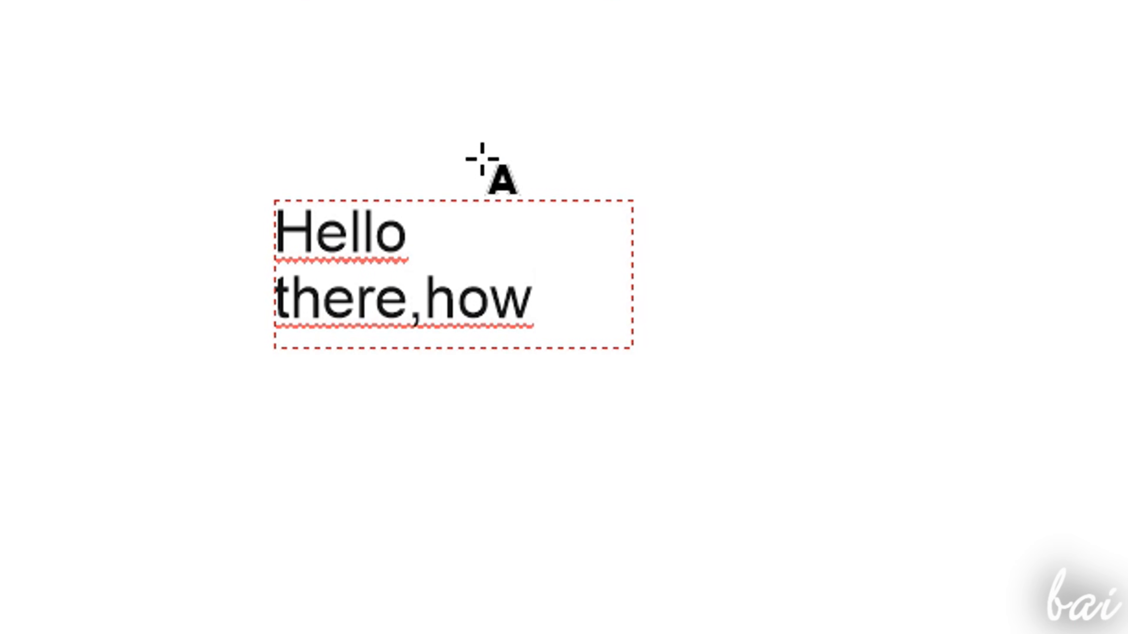
drag(647, 360, 983, 488)
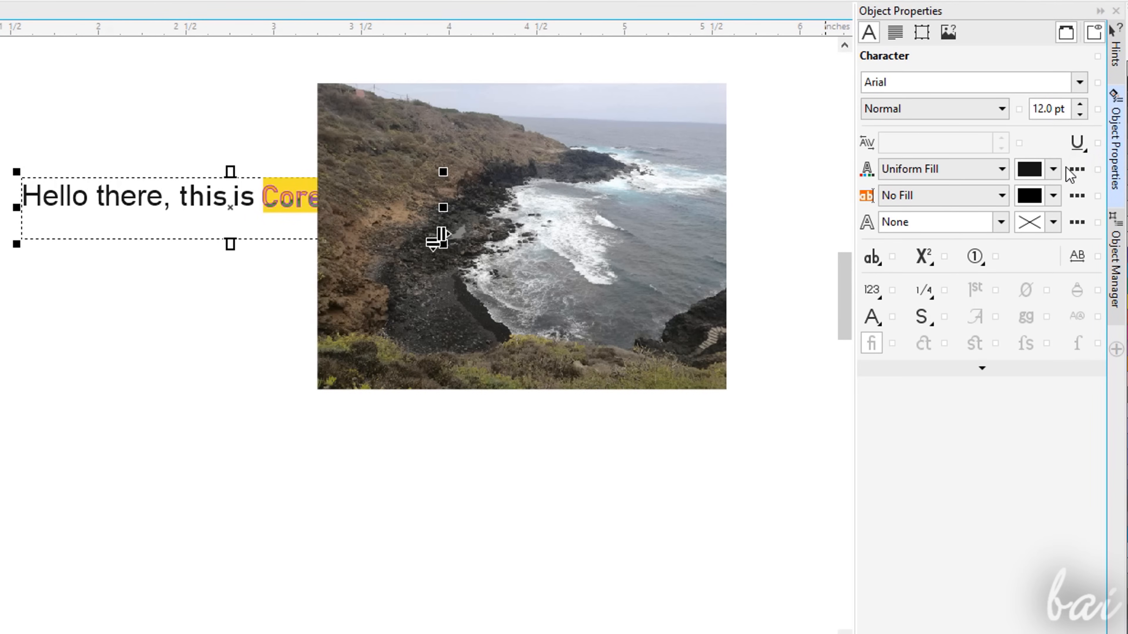
Move the paragraph text down to the polygon in Layer 1's stacking order using the Object Manager.
click(1116, 269)
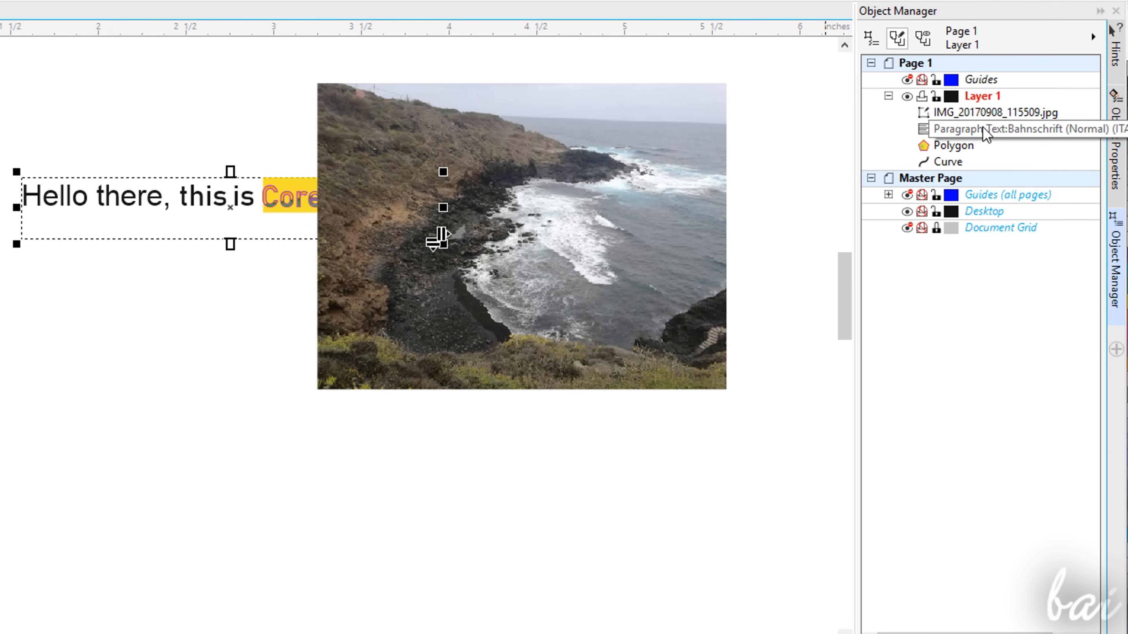
drag(997, 130, 1017, 144)
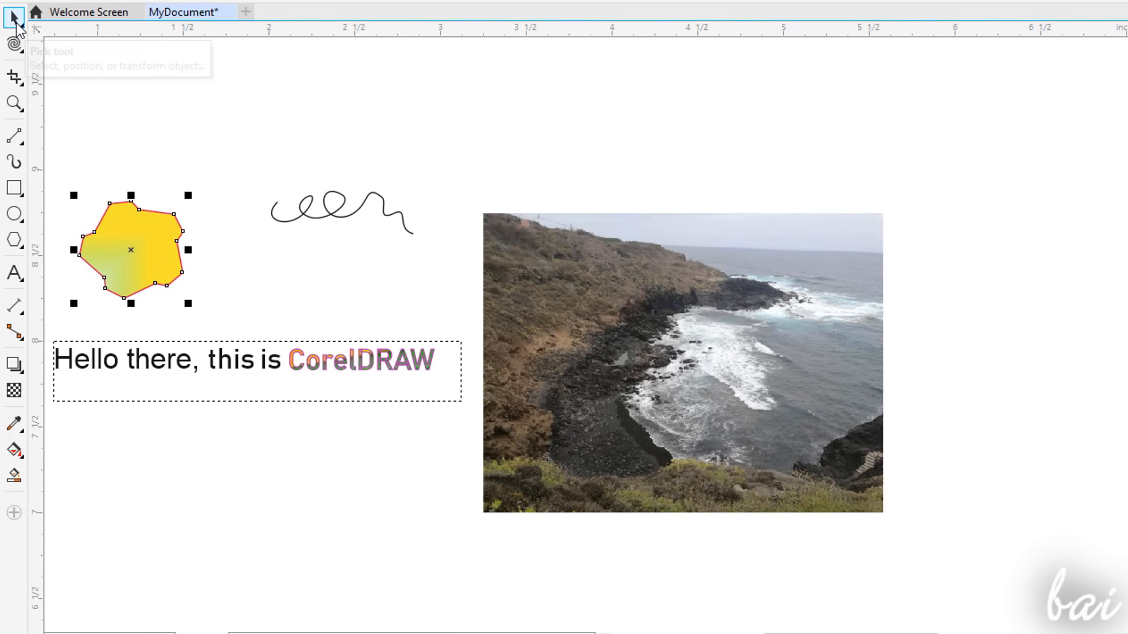
Move the coastal photo across the page and enlarge it slightly from its upper-right corner.
click(679, 327)
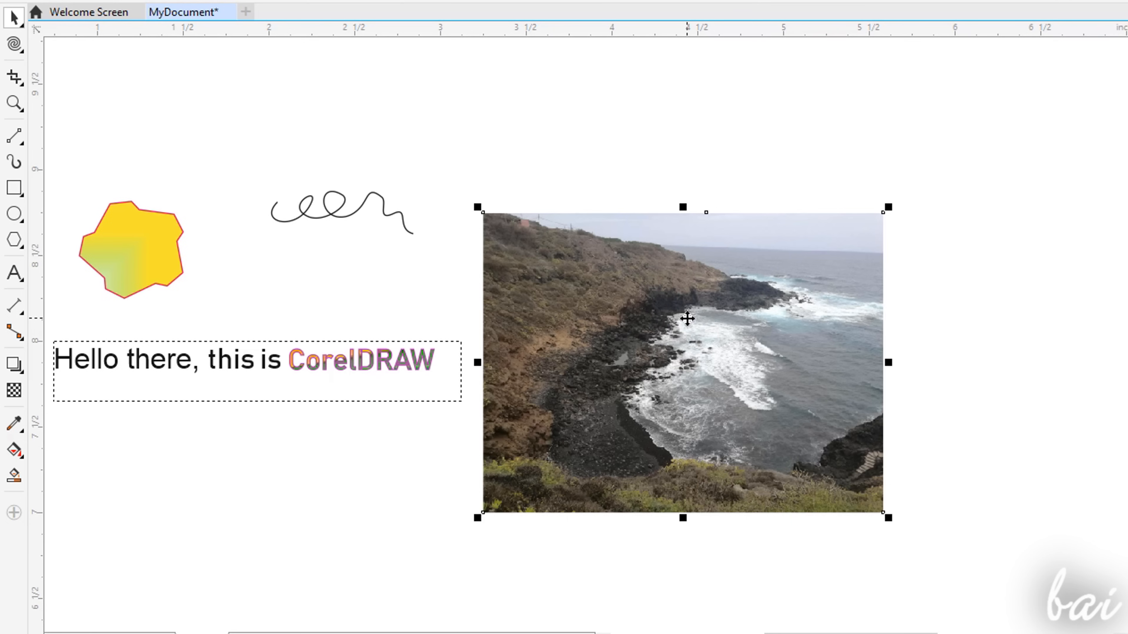
drag(692, 330, 958, 387)
drag(960, 407, 814, 324)
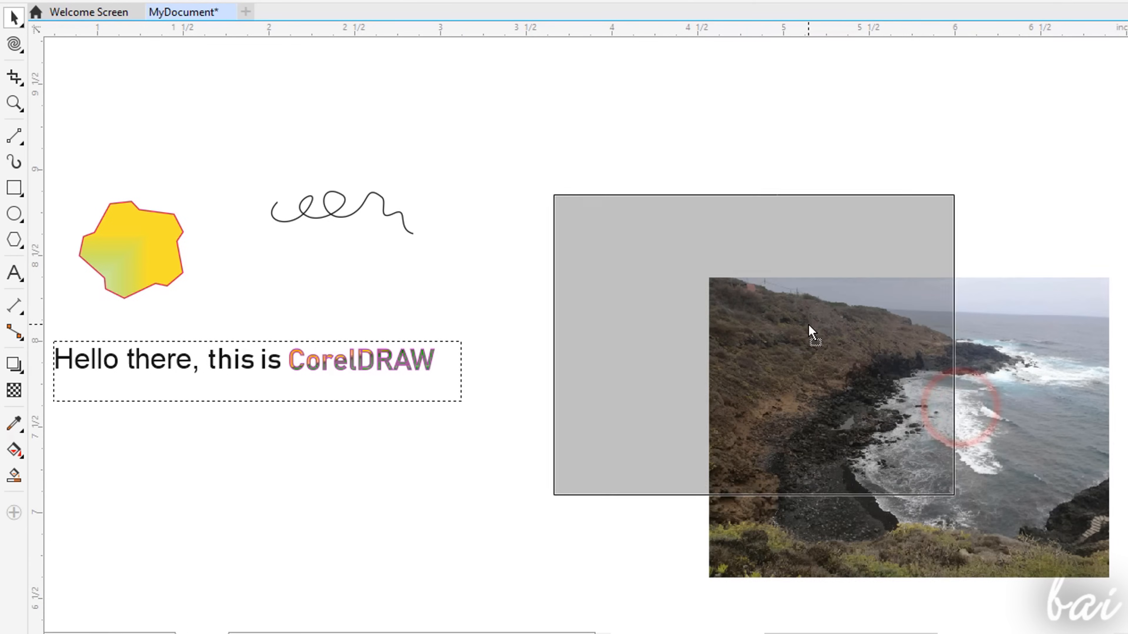
drag(963, 185, 983, 172)
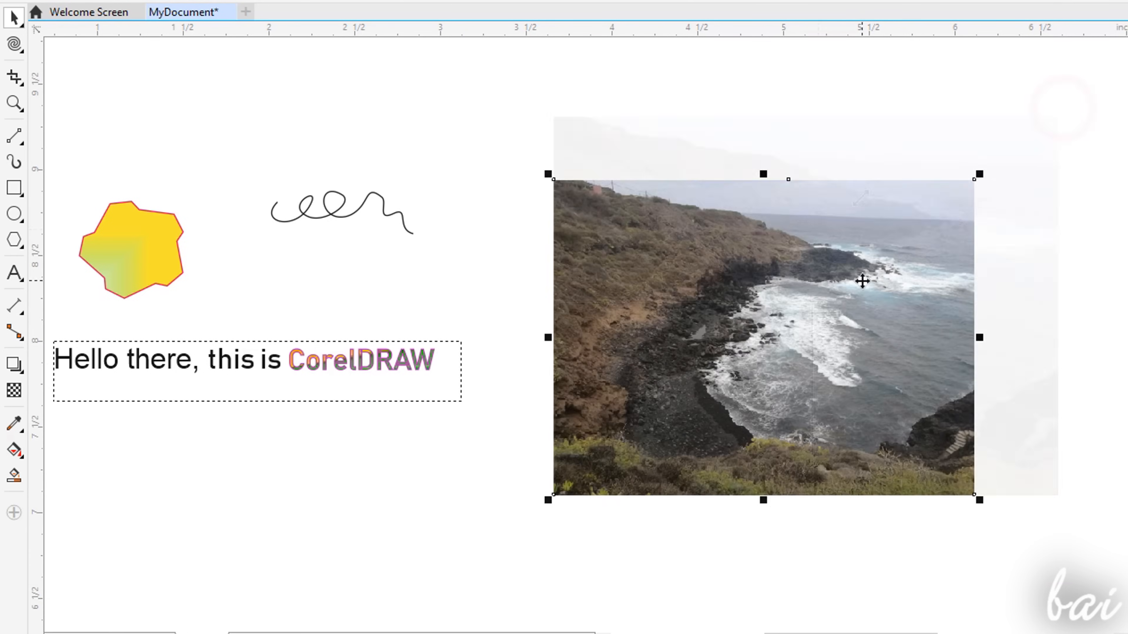
Try skewing the photo along its left and right sides and undo both skews.
click(760, 332)
drag(542, 333, 533, 236)
drag(977, 288, 979, 381)
key(ctrl+z)
key(ctrl+z)
Try rotating the photo freely about its centre and undo both rotations.
drag(543, 166, 498, 311)
drag(491, 83, 874, 98)
key(ctrl+z)
key(ctrl+z)
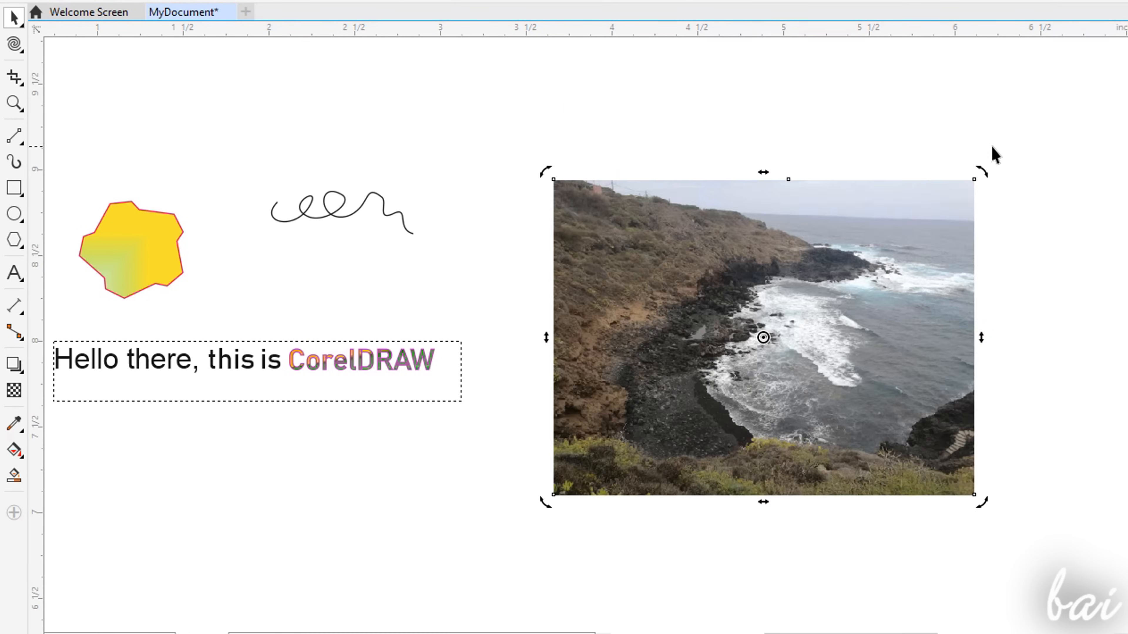
Move the photo's centre of rotation toward its upper-right area and try rotating the photo around it.
drag(764, 338, 896, 230)
drag(985, 172, 1000, 240)
drag(1001, 480, 1047, 186)
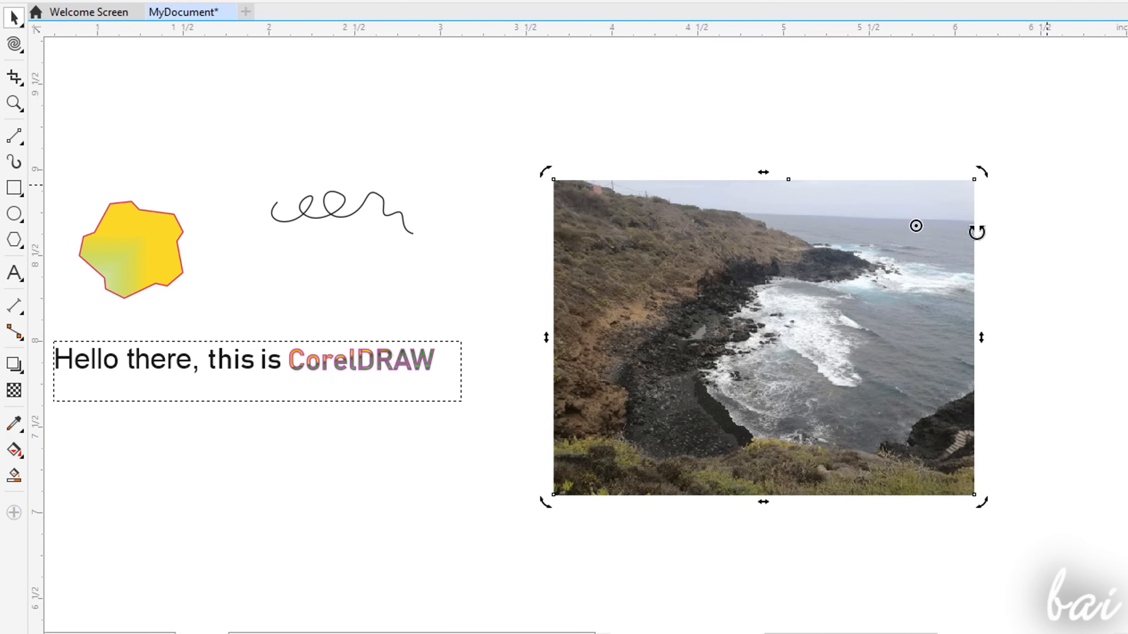
Open the photo's rotation angle for editing and confirm it at 360.0 degrees.
click(760, 314)
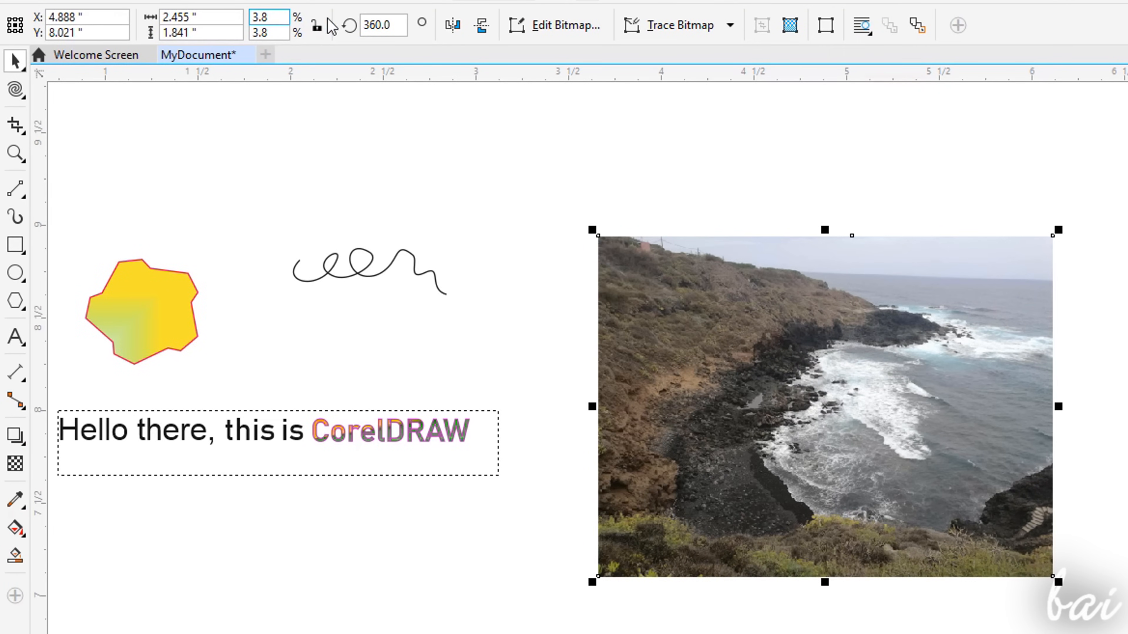
click(395, 26)
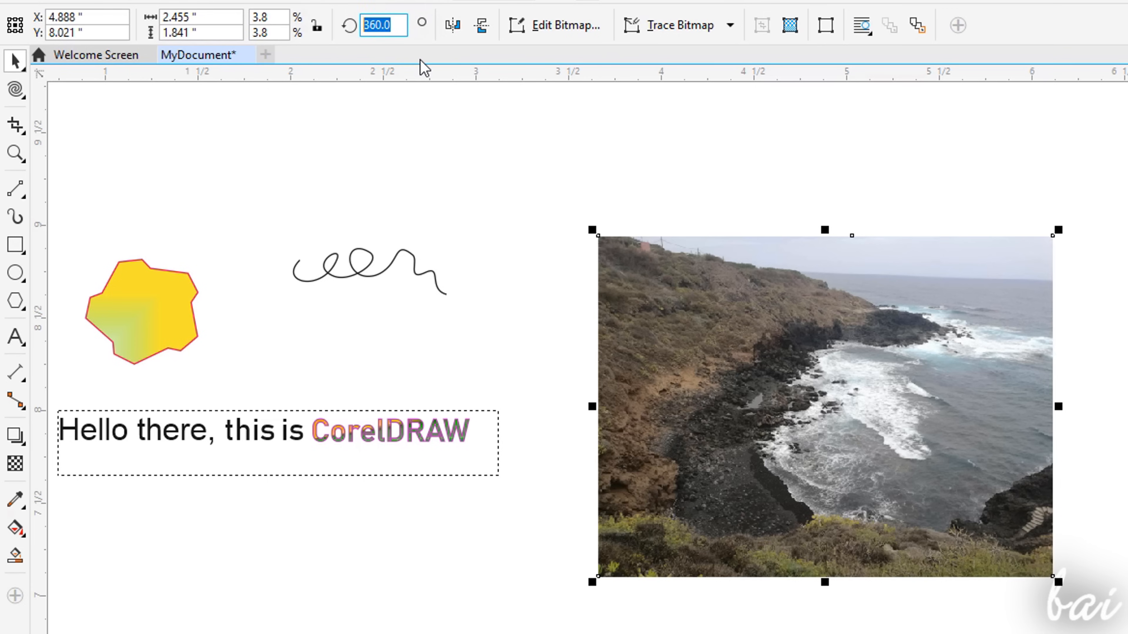
key(Return)
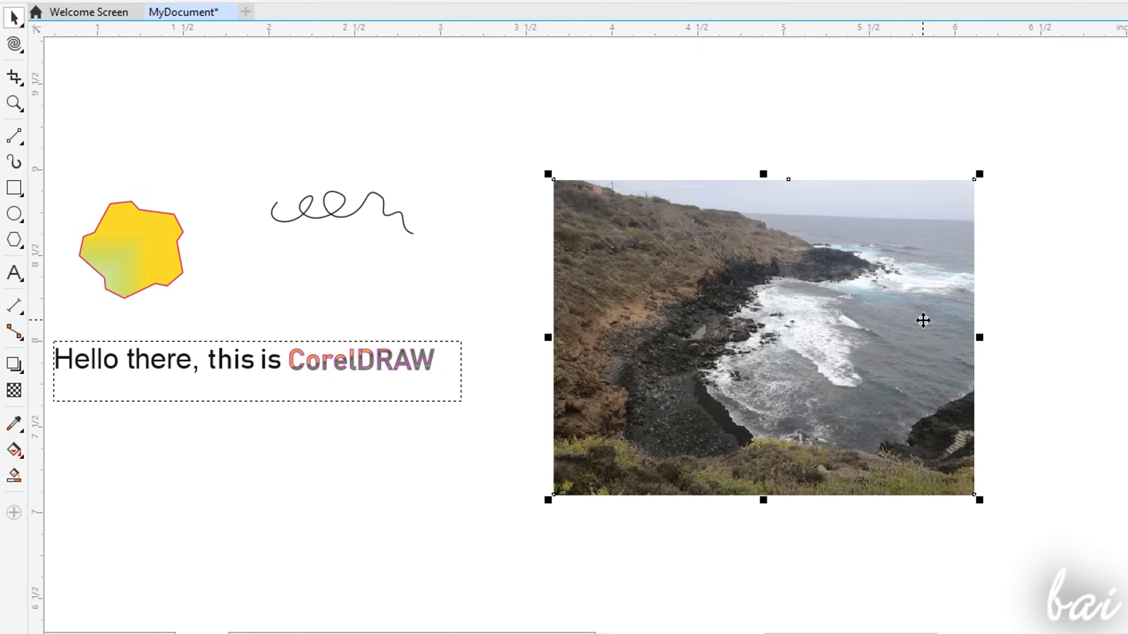
Try deleting the photo from the page.
right_click(786, 335)
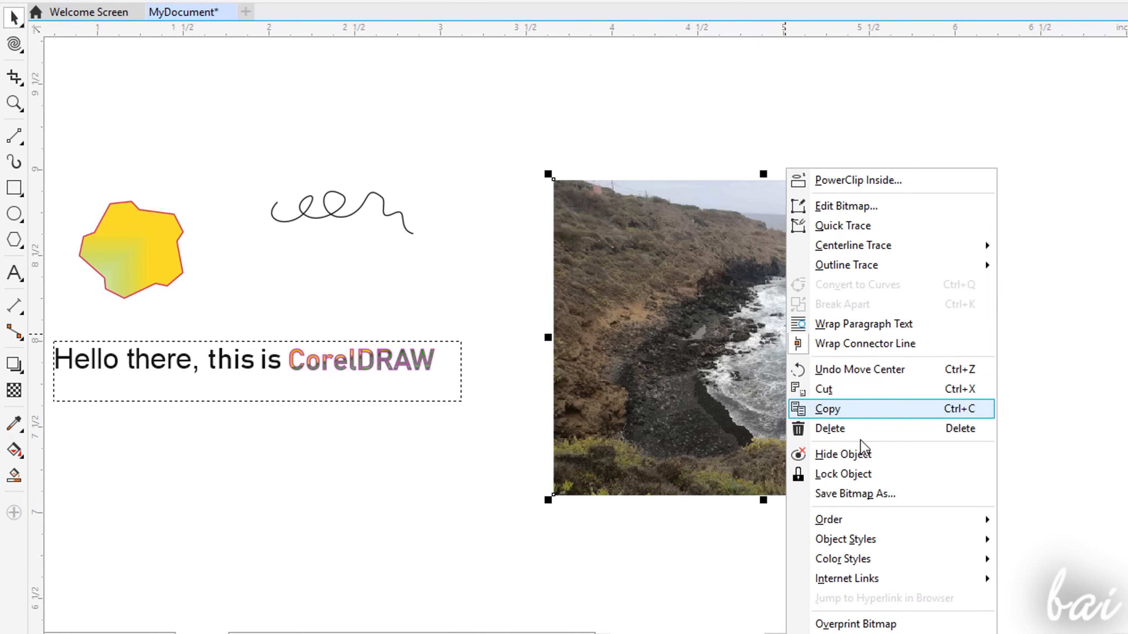
click(868, 430)
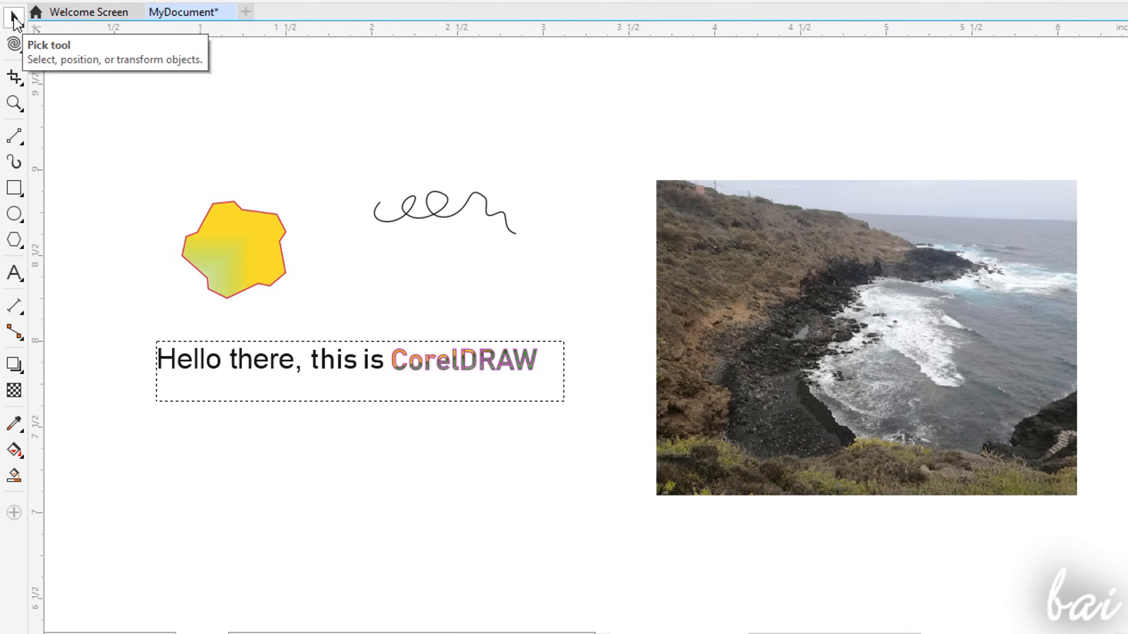
Select the polygon, curve, paragraph text and photo together and try moving them all at once.
drag(96, 90, 1116, 573)
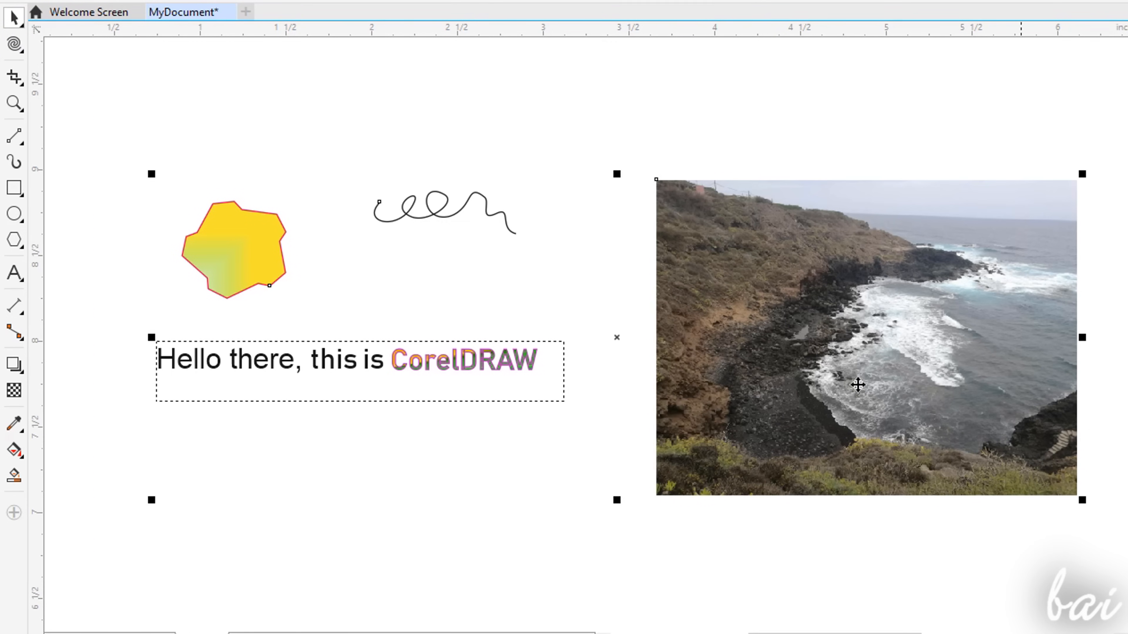
drag(823, 336, 696, 422)
click(14, 19)
click(14, 18)
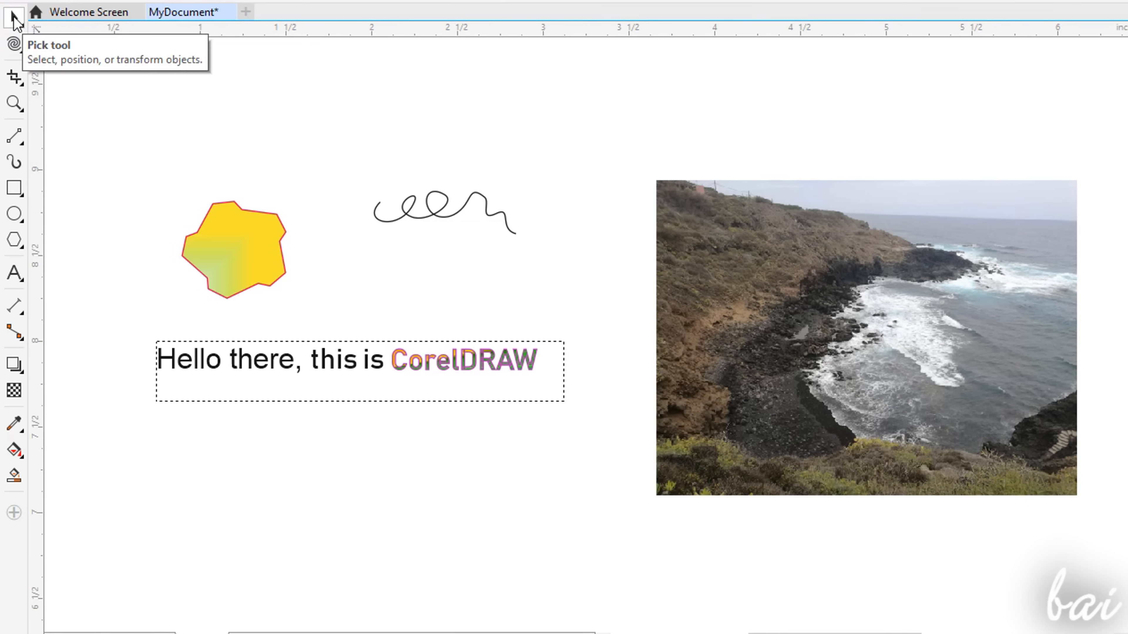
drag(97, 90, 1117, 574)
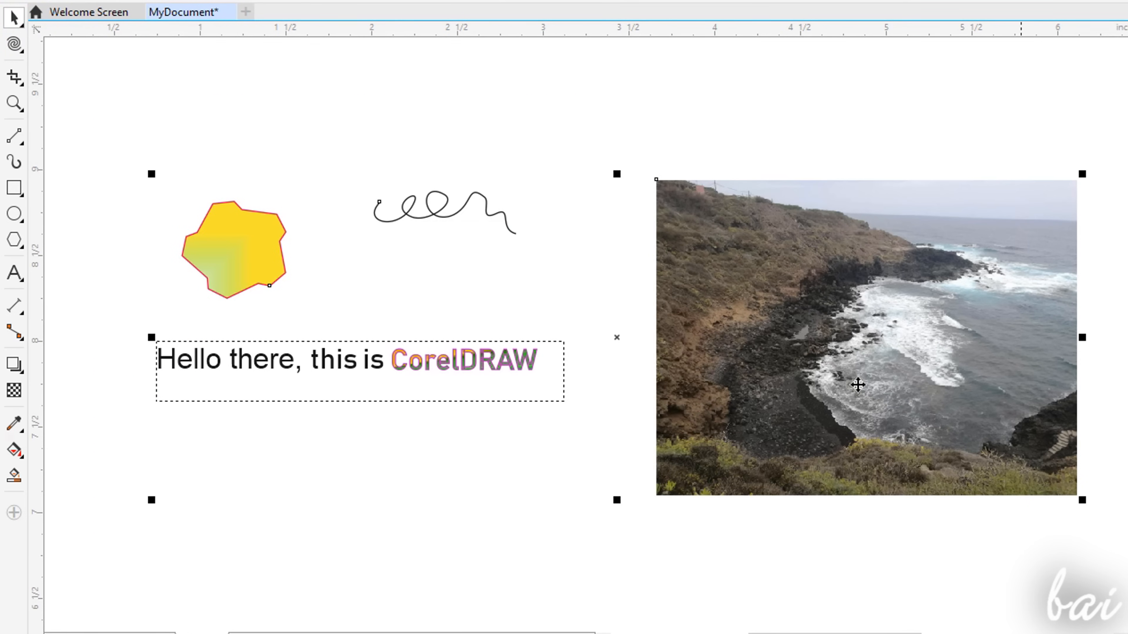
drag(853, 340, 822, 264)
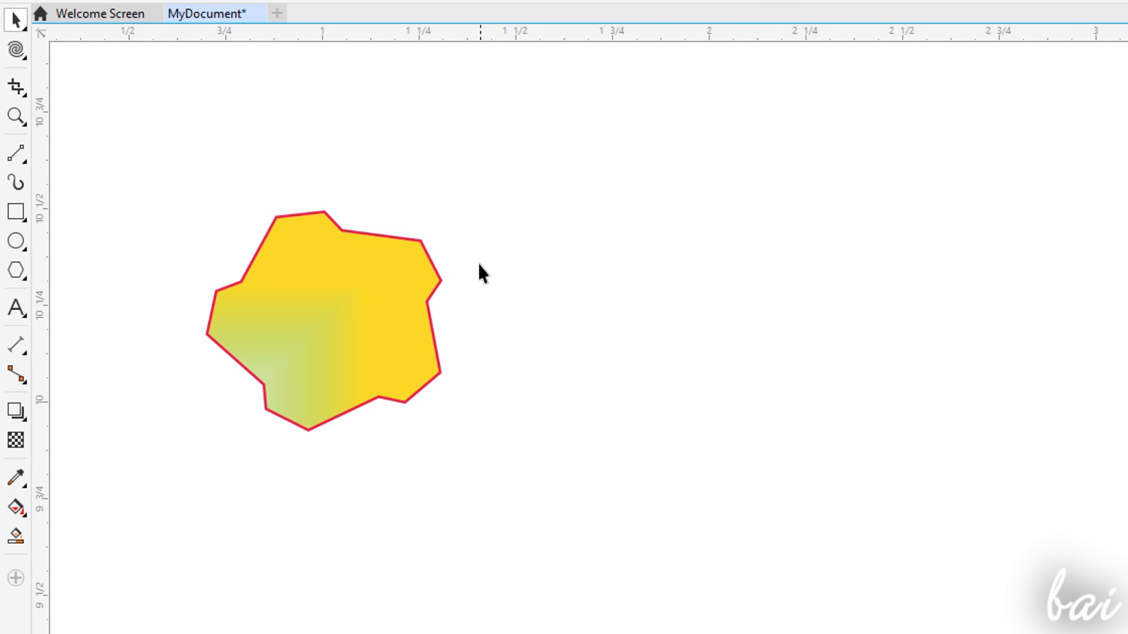
Extrude the yellow polygon toward its lower right and adjust the depth of the extrusion.
click(20, 420)
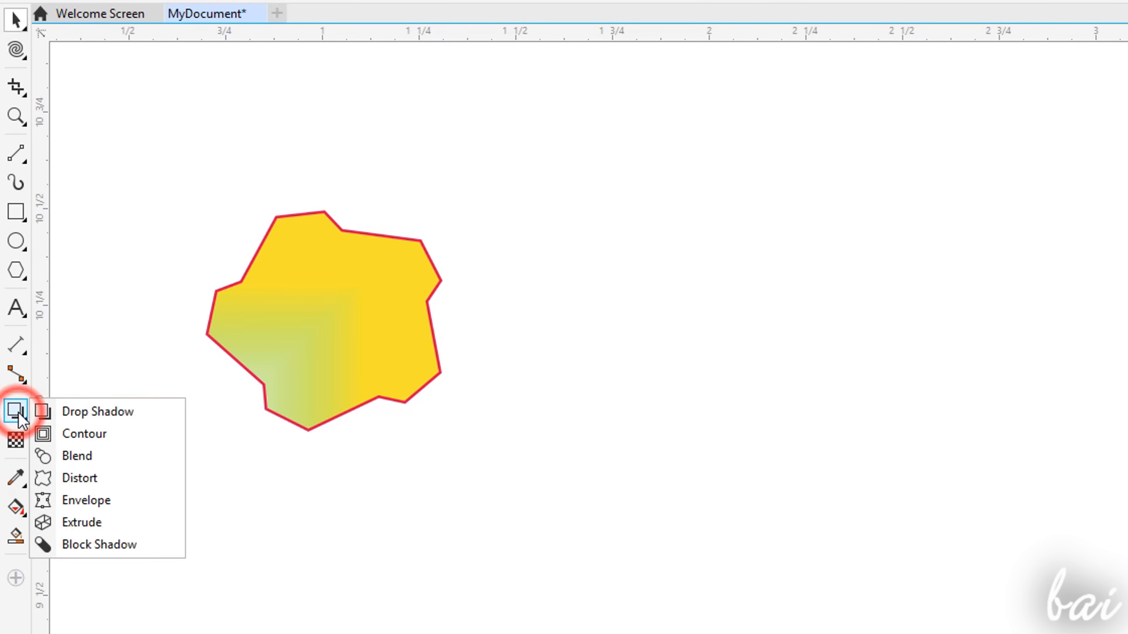
click(112, 533)
click(383, 340)
drag(323, 321, 420, 617)
drag(350, 381, 375, 381)
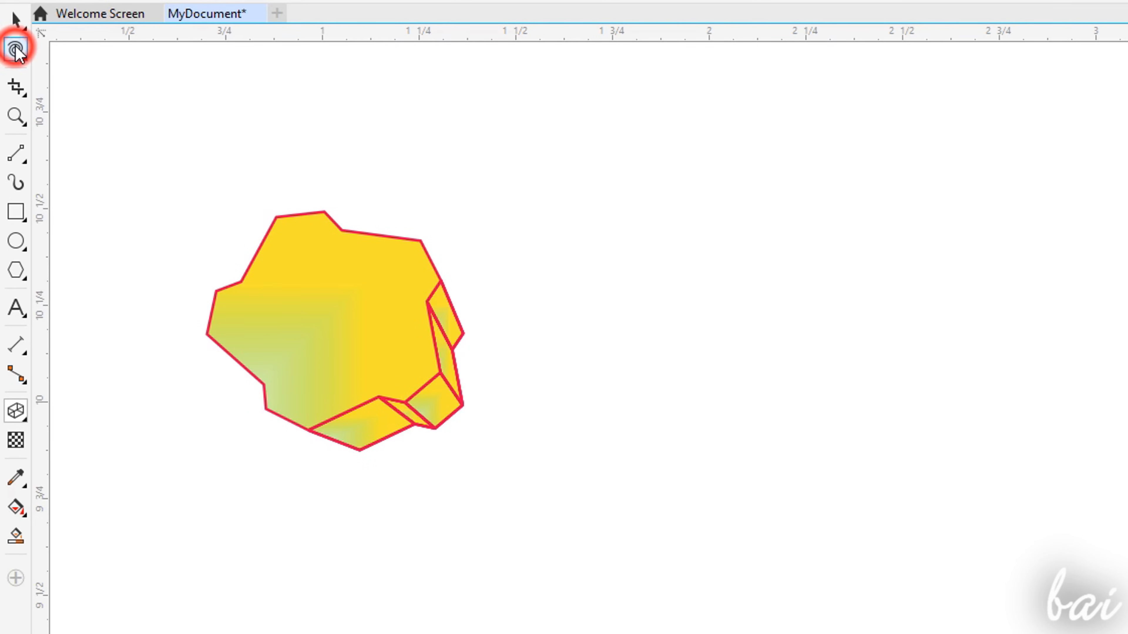
Try reshaping the extruded polygon by pulling its upper-right node inward and back outward.
click(16, 50)
click(80, 48)
click(370, 226)
drag(420, 240, 402, 259)
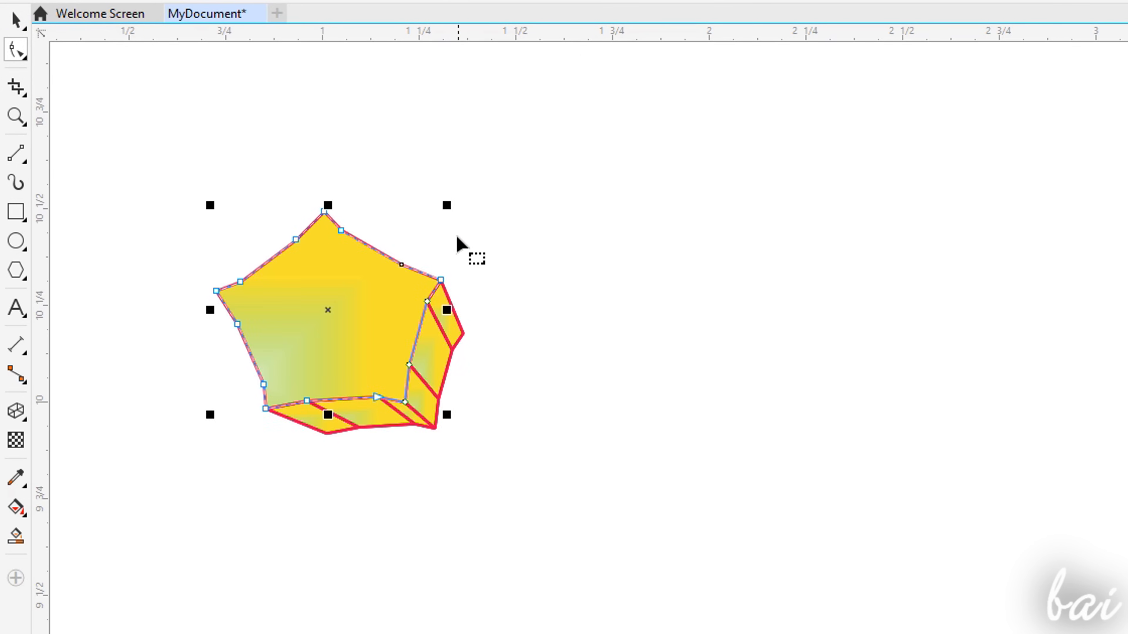
drag(402, 265, 473, 177)
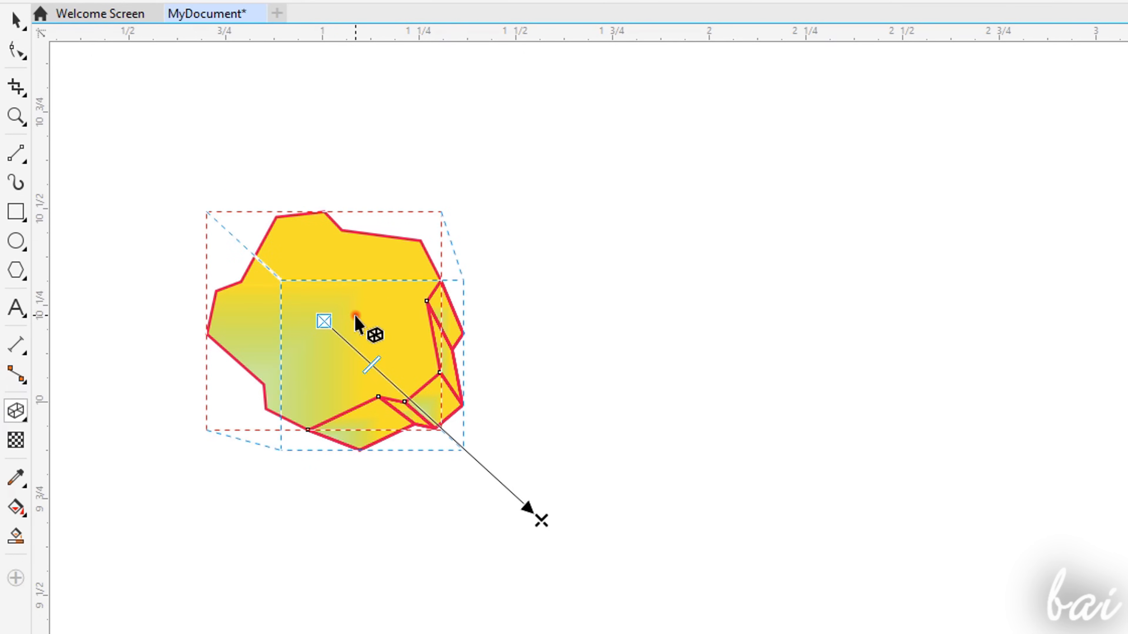
Try rotating the extruded polygon in 3D, turning it both around its axes and in the page plane.
click(354, 314)
drag(386, 311, 411, 320)
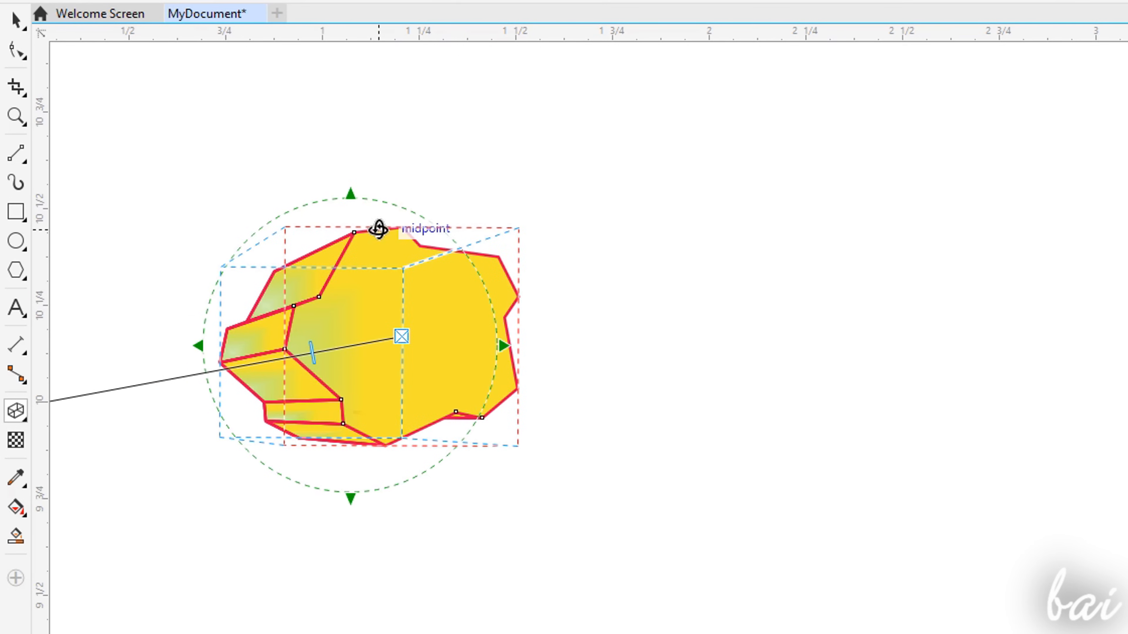
drag(350, 194, 415, 209)
drag(351, 194, 389, 198)
drag(196, 346, 180, 384)
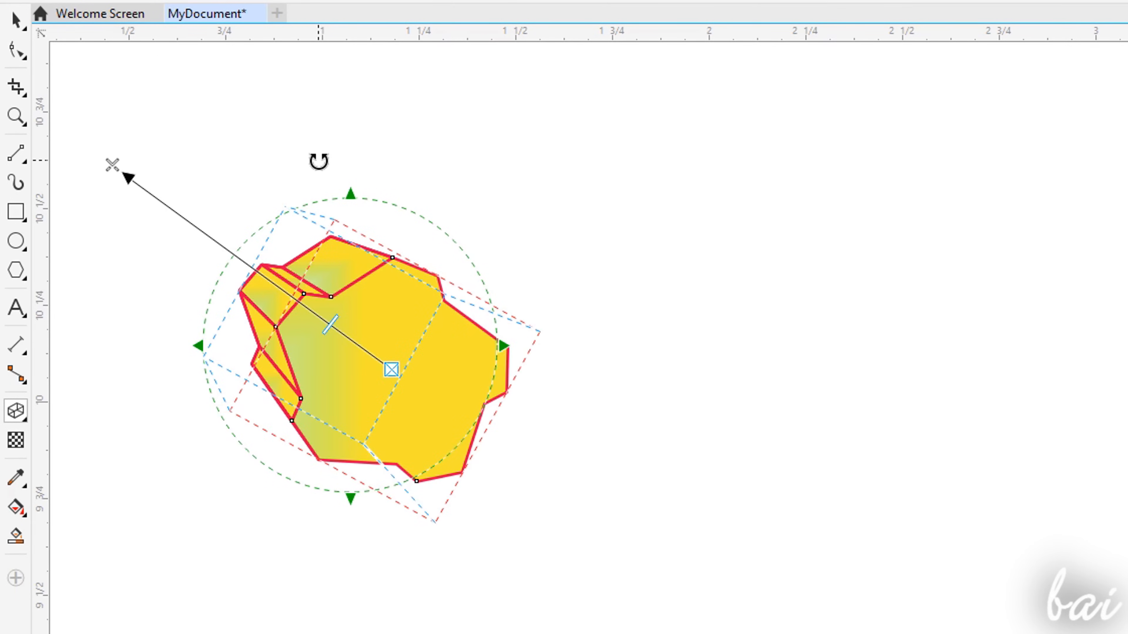
click(360, 320)
click(114, 166)
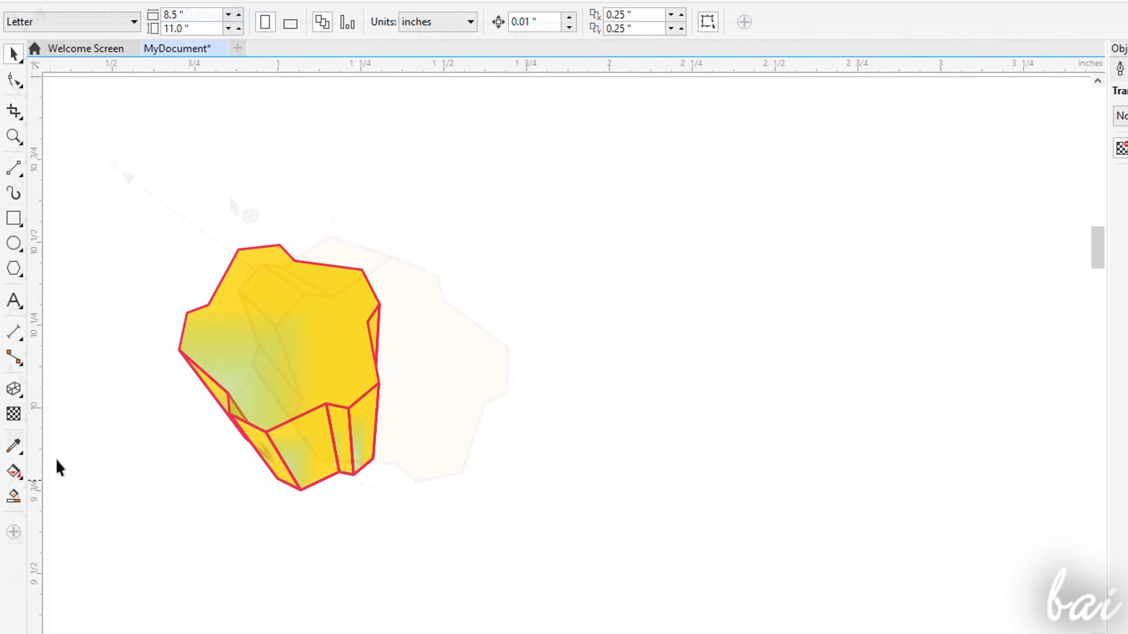
Try a forward-projecting extrusion type on the polygon, return to the receding type, and set the extrusion depth to 26.
click(26, 421)
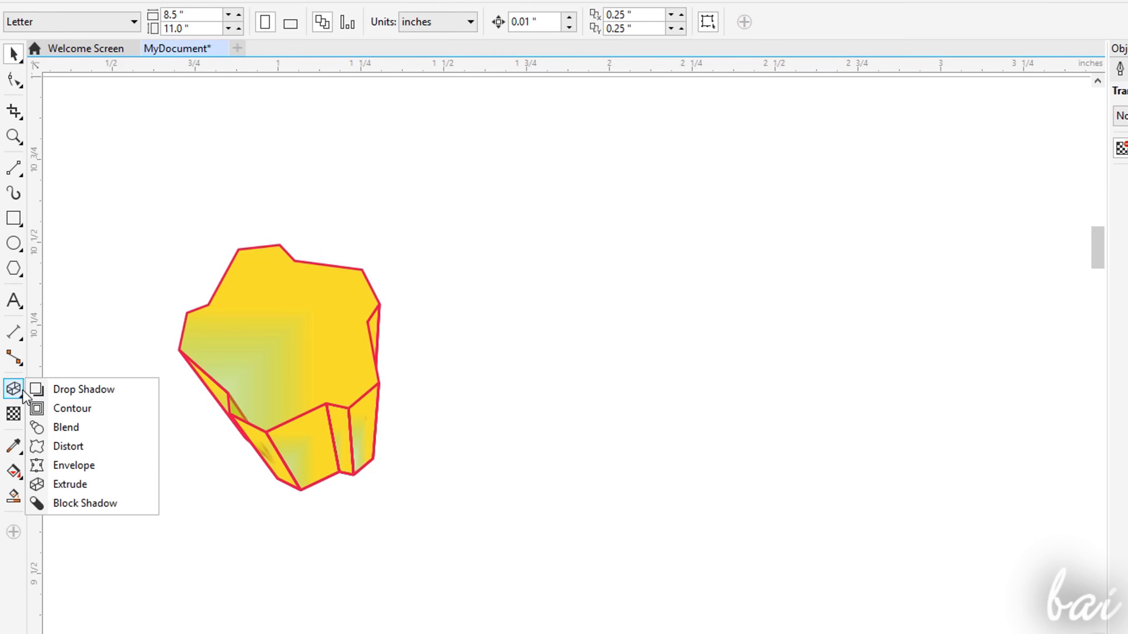
click(84, 485)
click(294, 354)
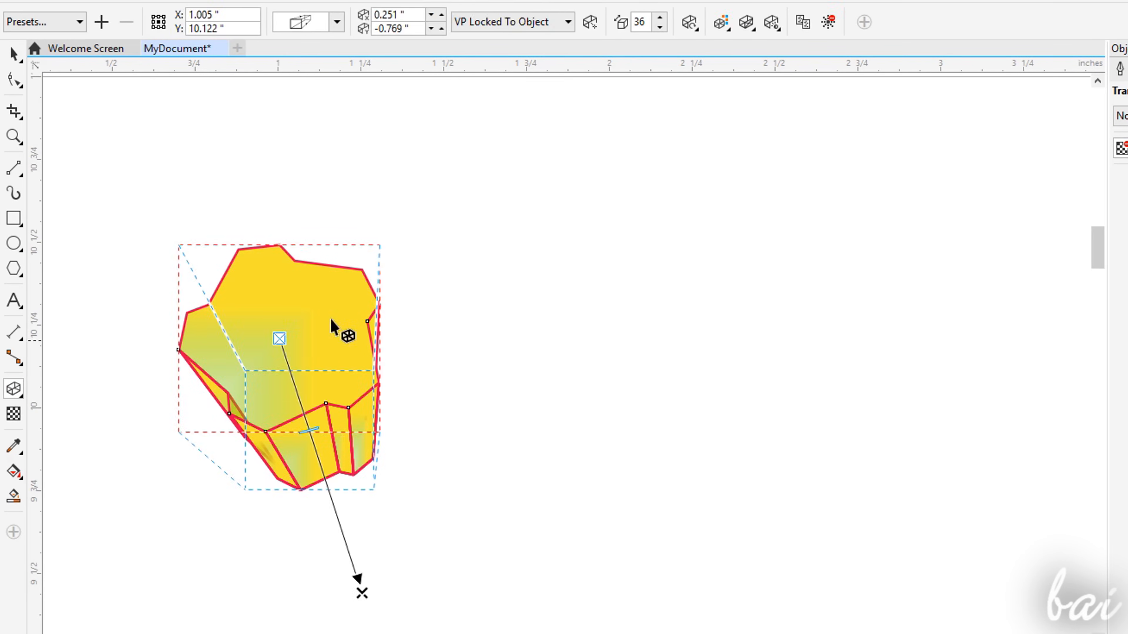
click(336, 23)
click(428, 46)
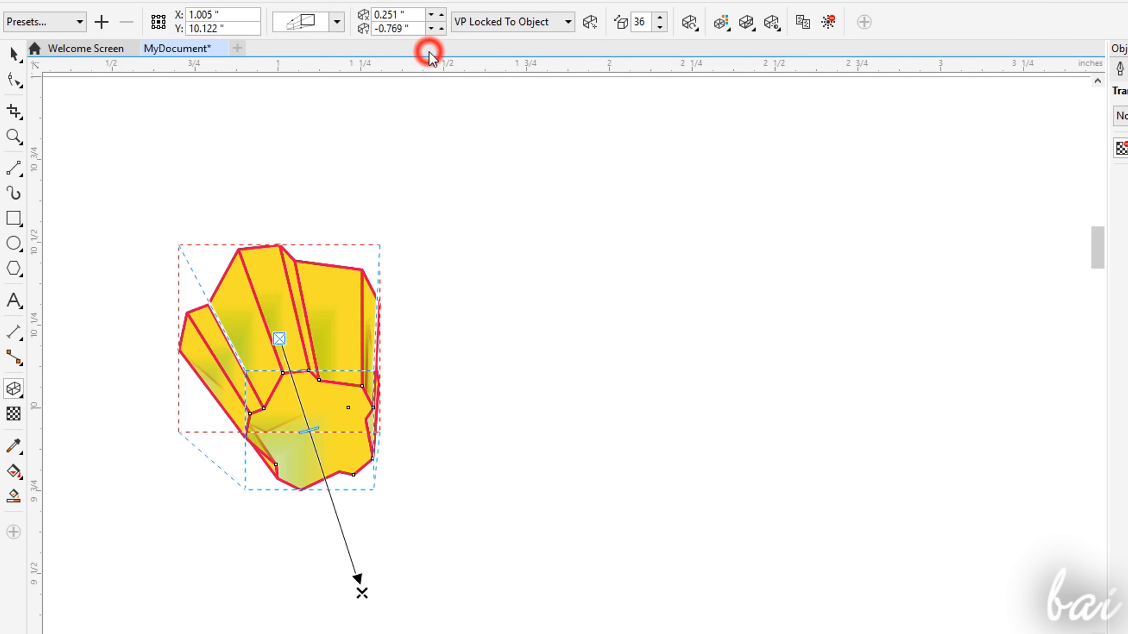
click(337, 22)
click(319, 95)
drag(661, 21, 661, 28)
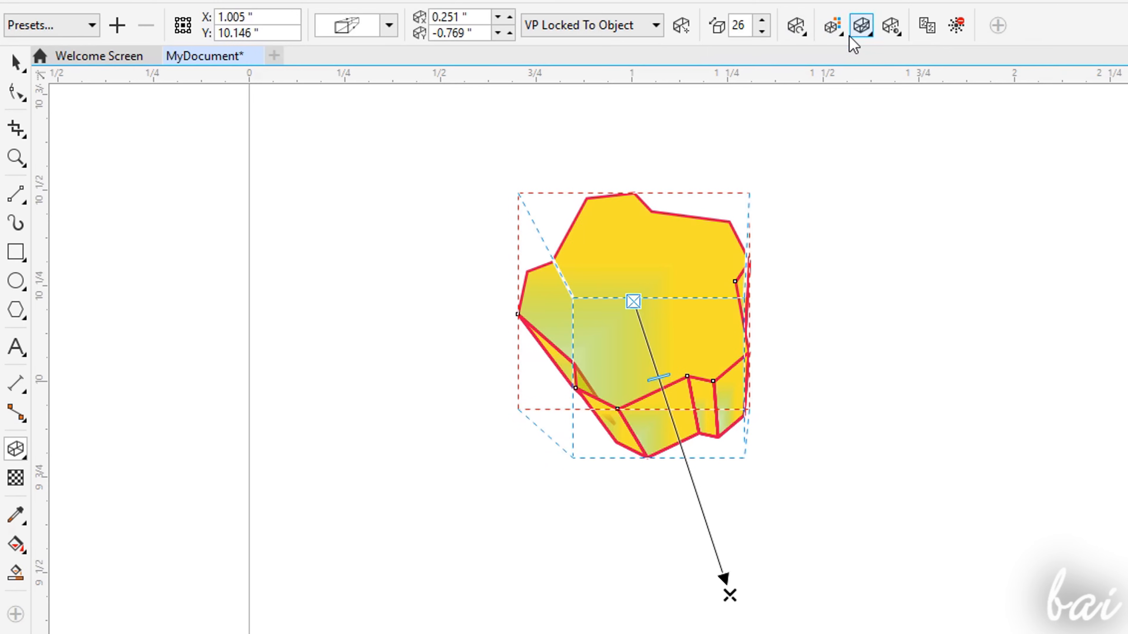
Color the extrusion's side faces with a solid purple.
click(833, 27)
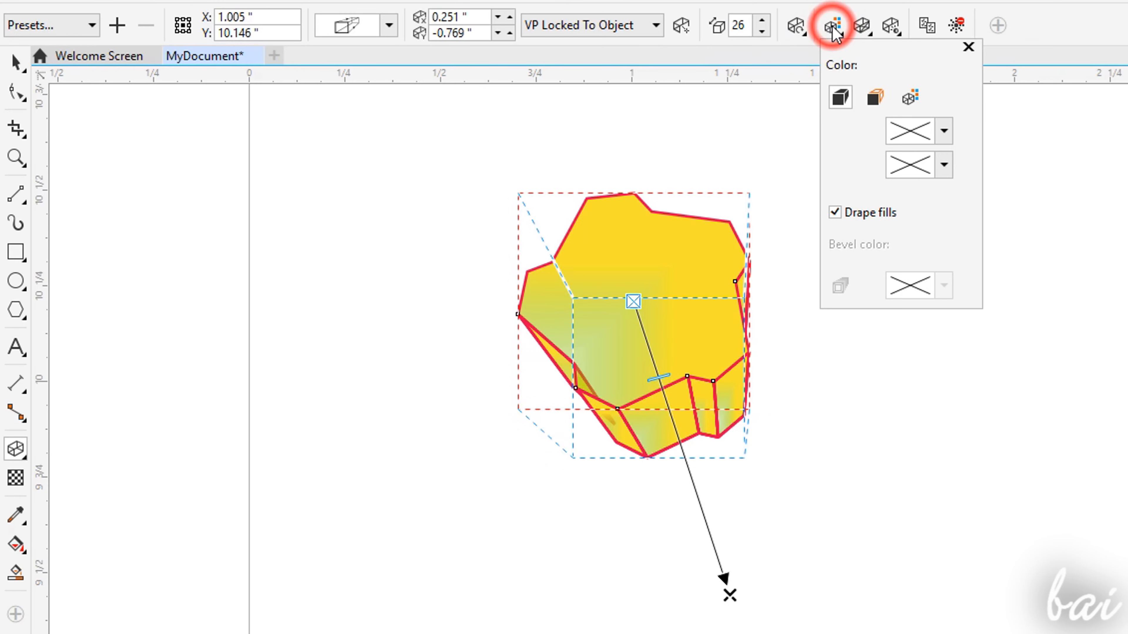
click(875, 96)
click(951, 135)
click(1002, 267)
click(1029, 266)
drag(988, 260, 962, 247)
click(954, 105)
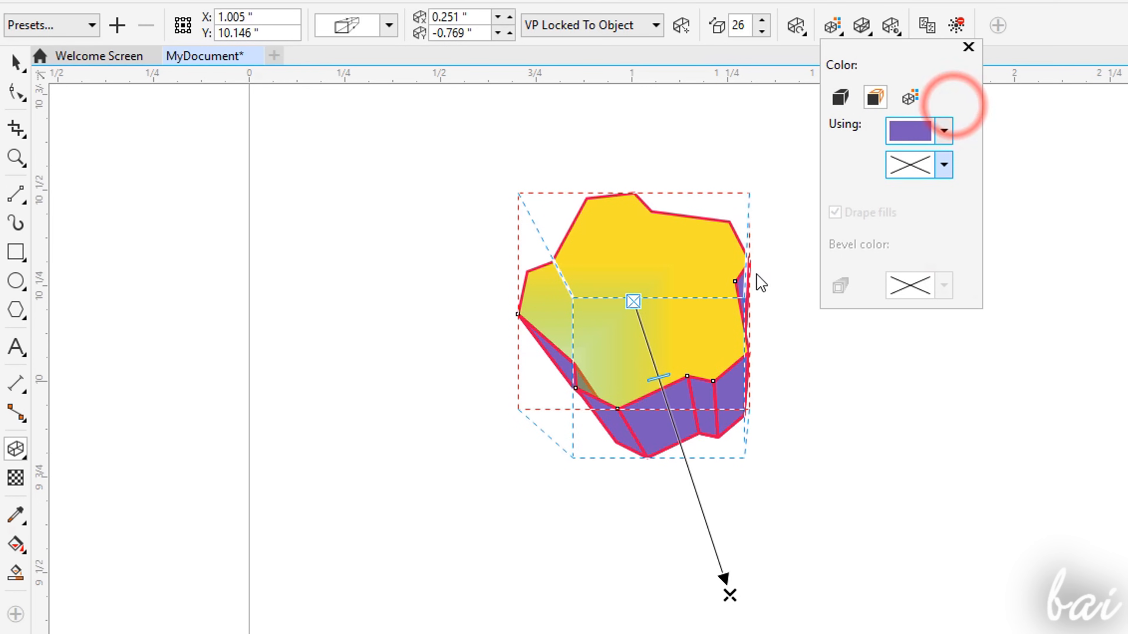
Apply color shading to the extrusion's side faces, running from red to yellow-orange.
click(911, 98)
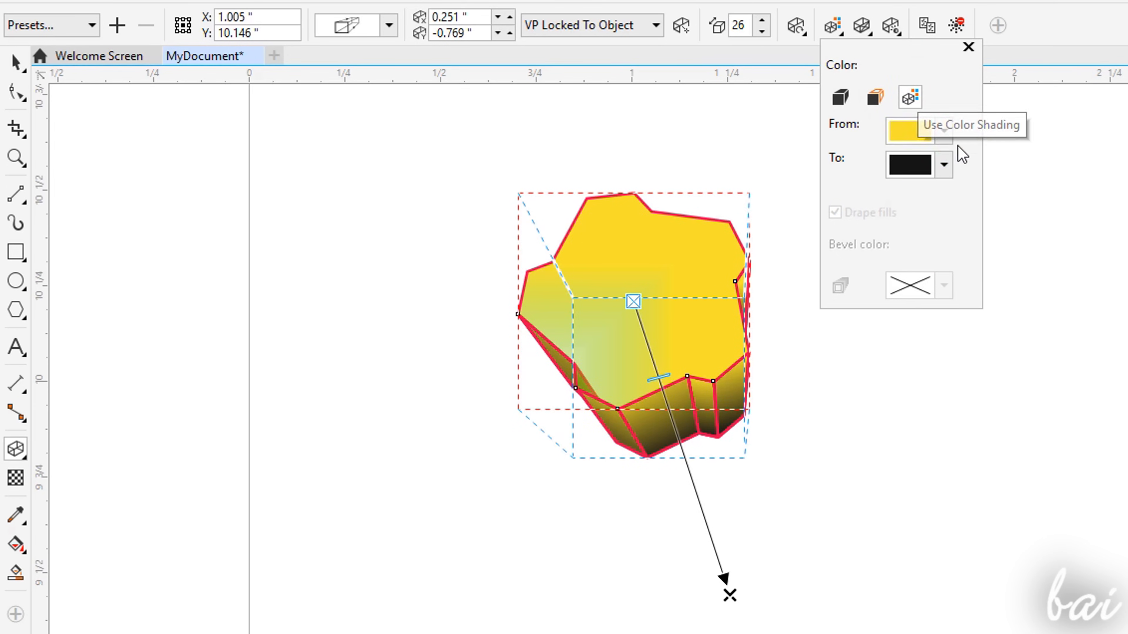
click(944, 131)
click(1029, 243)
click(1006, 235)
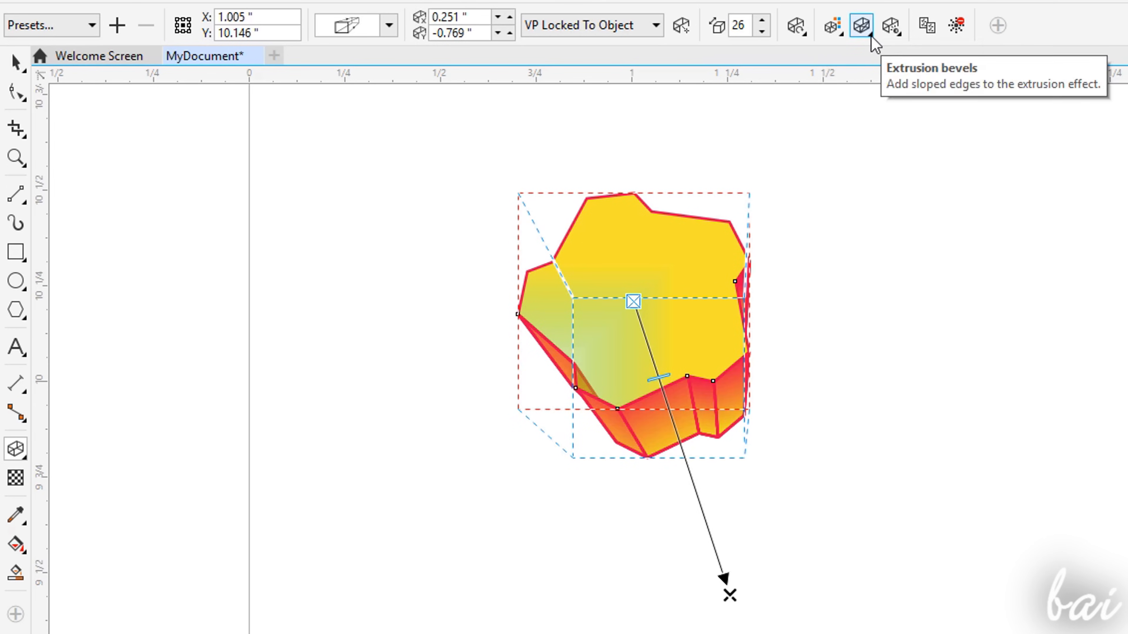
Try using a bevel on the polygon's extrusion.
click(870, 35)
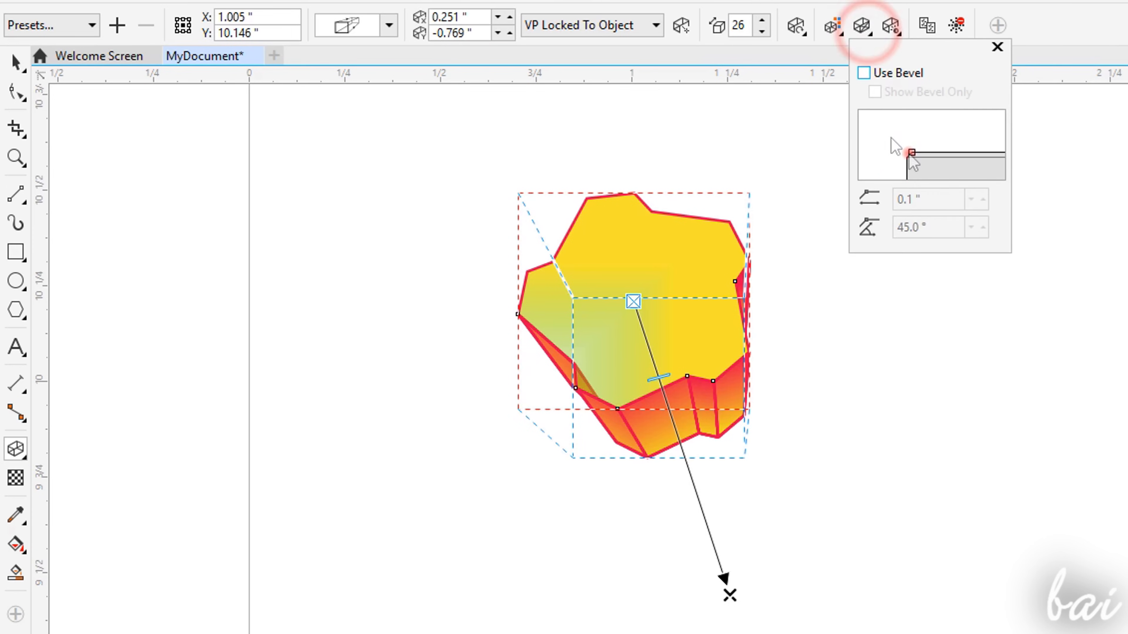
click(863, 72)
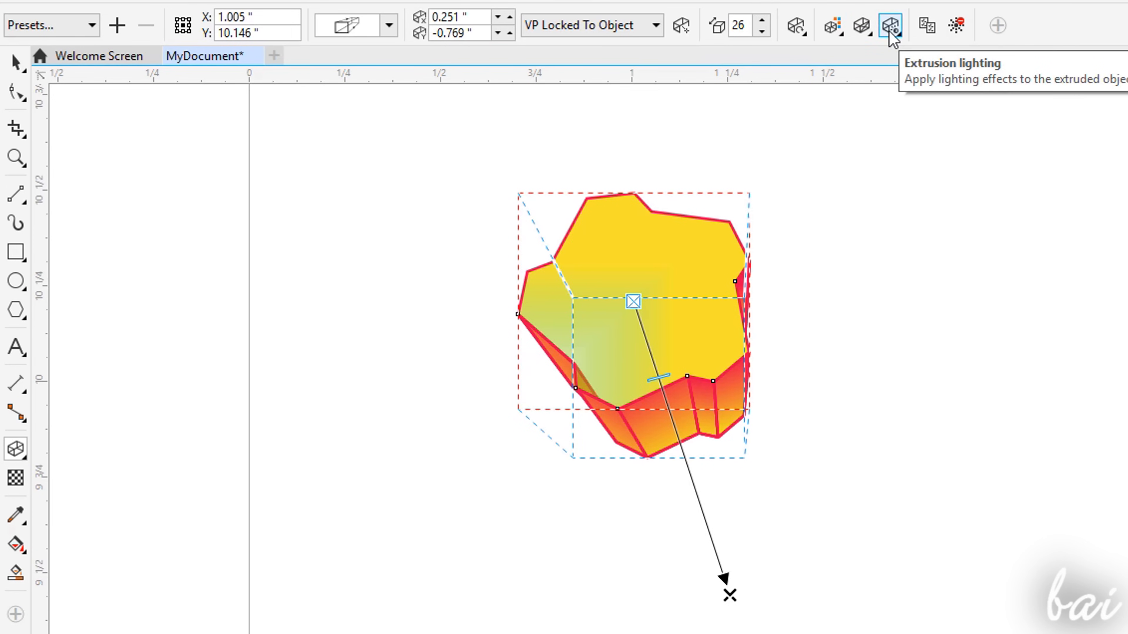
Light the extrusion with three light sources, placing light 2 at the lower-left and light 3 at the upper-left front corner.
click(890, 28)
click(898, 78)
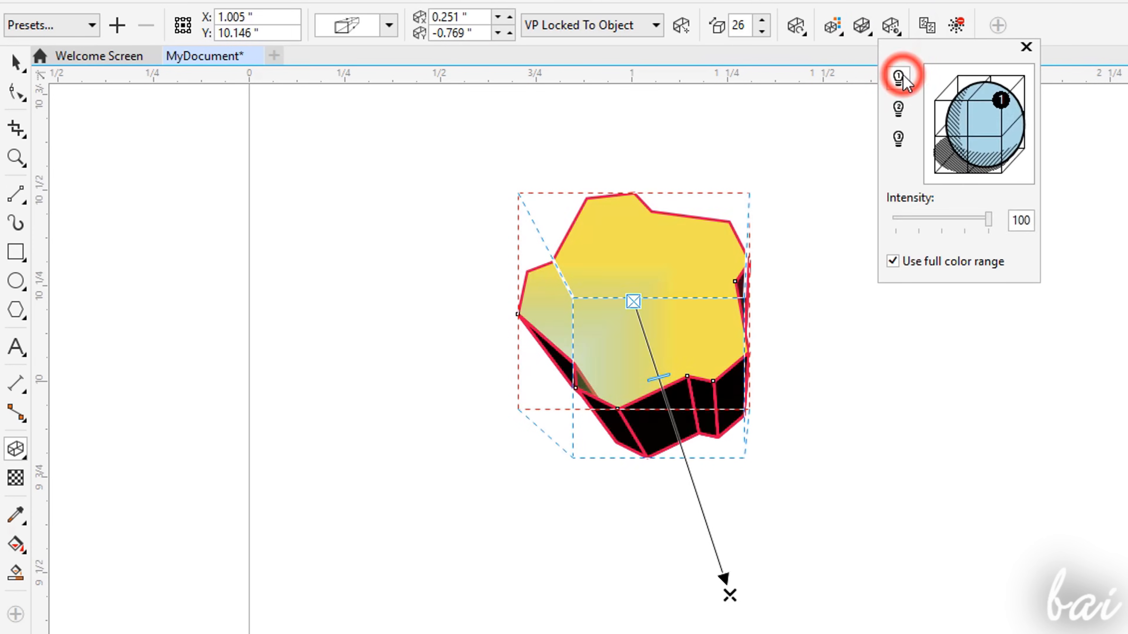
click(898, 109)
click(896, 145)
drag(997, 99, 947, 169)
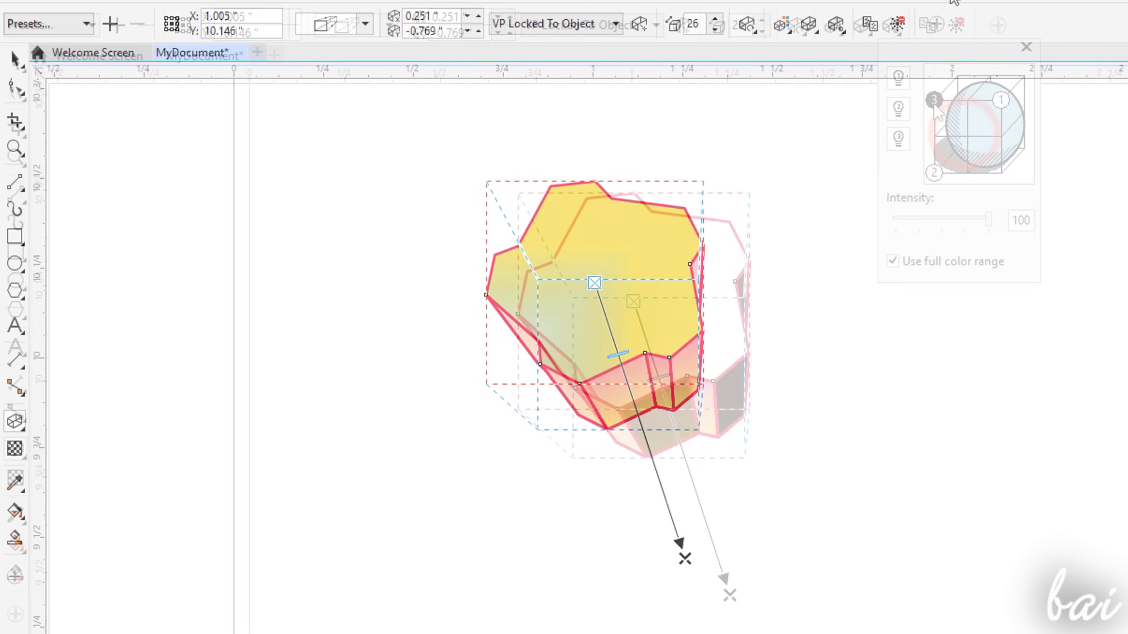
click(898, 24)
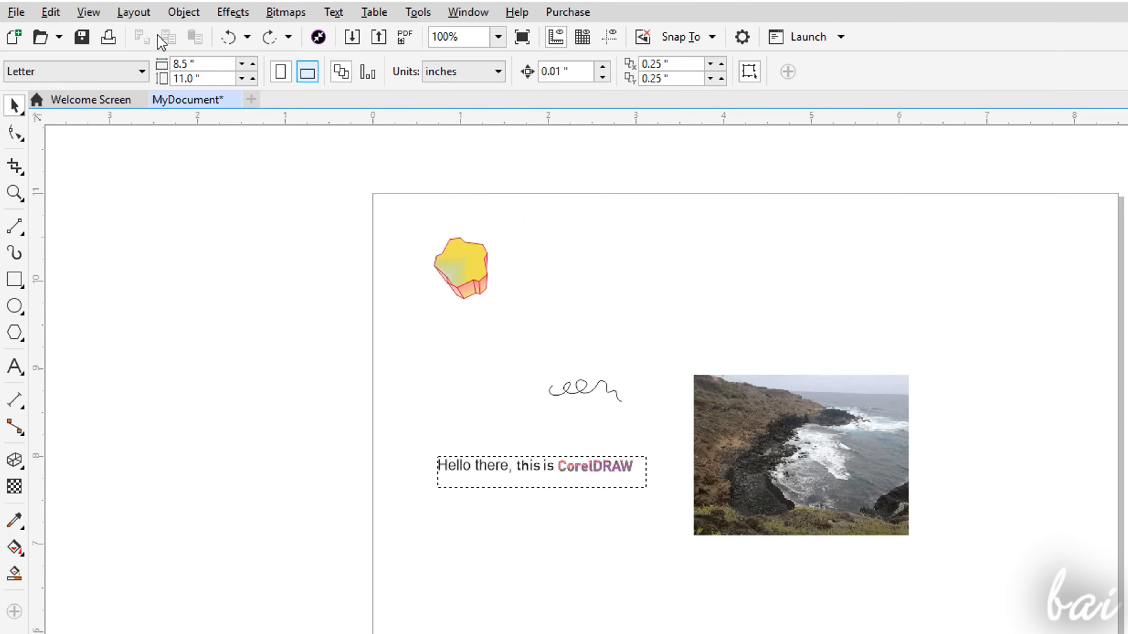
Start saving the drawing under a chosen name in Documents, keeping the file name MyDocument.cdr.
click(16, 13)
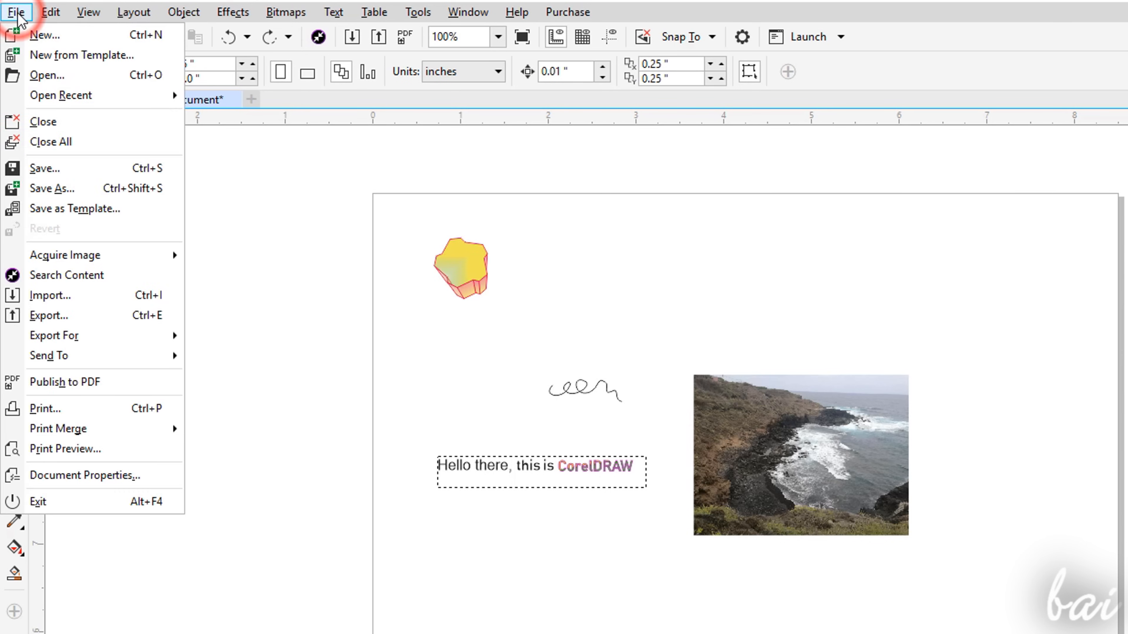
click(79, 188)
click(463, 382)
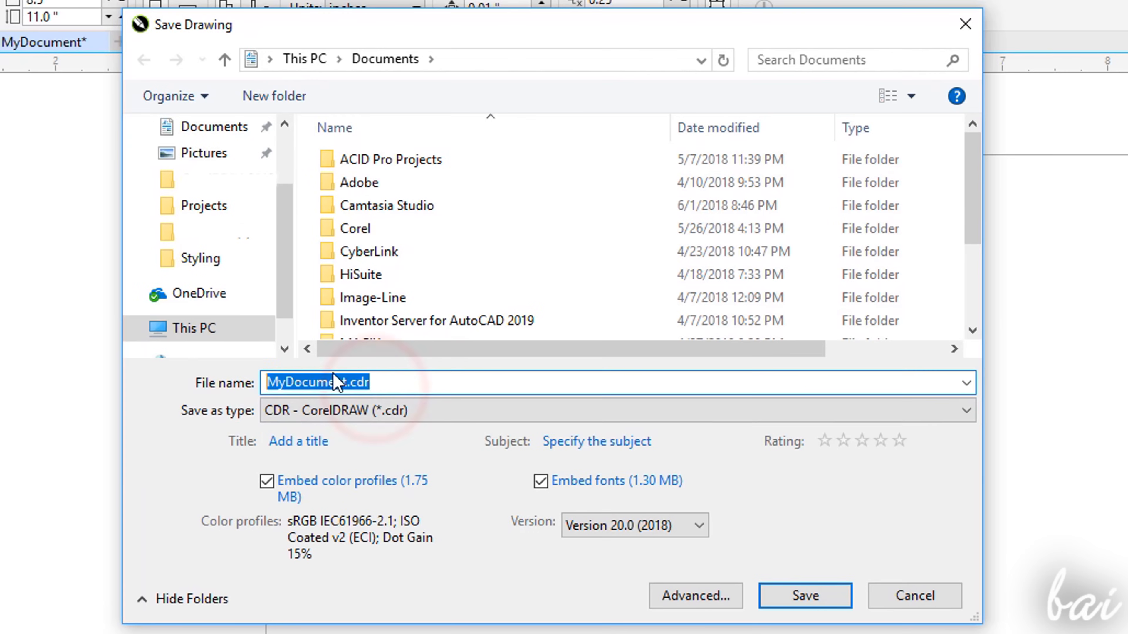
double_click(401, 381)
click(400, 383)
click(348, 377)
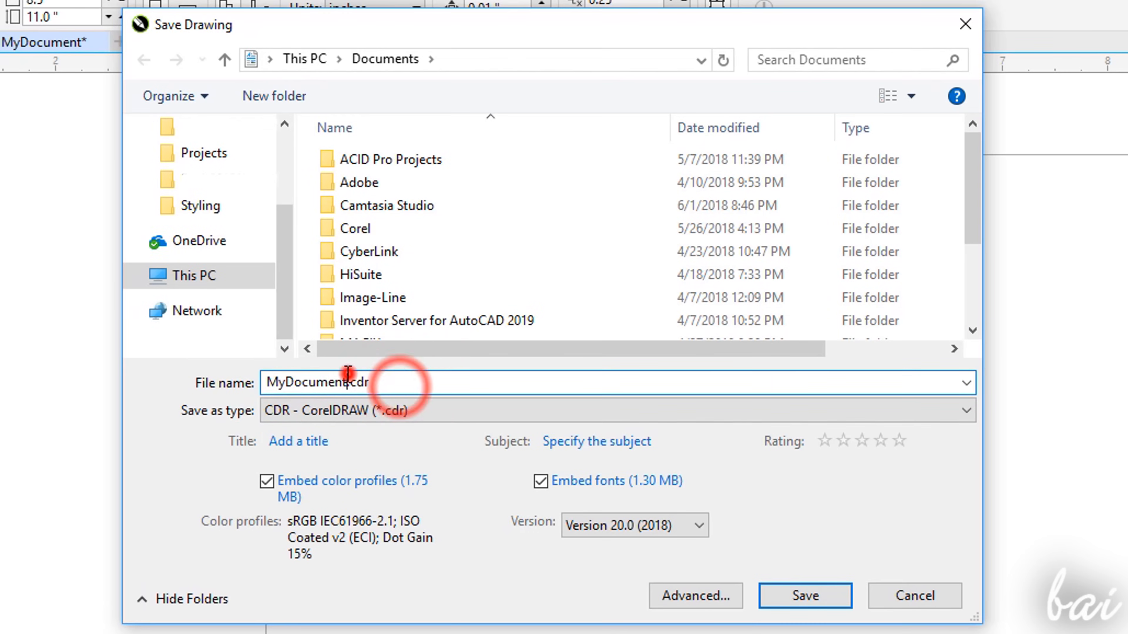
Change the save format to PDF - Adobe Portable Document Format and cancel the save.
click(389, 402)
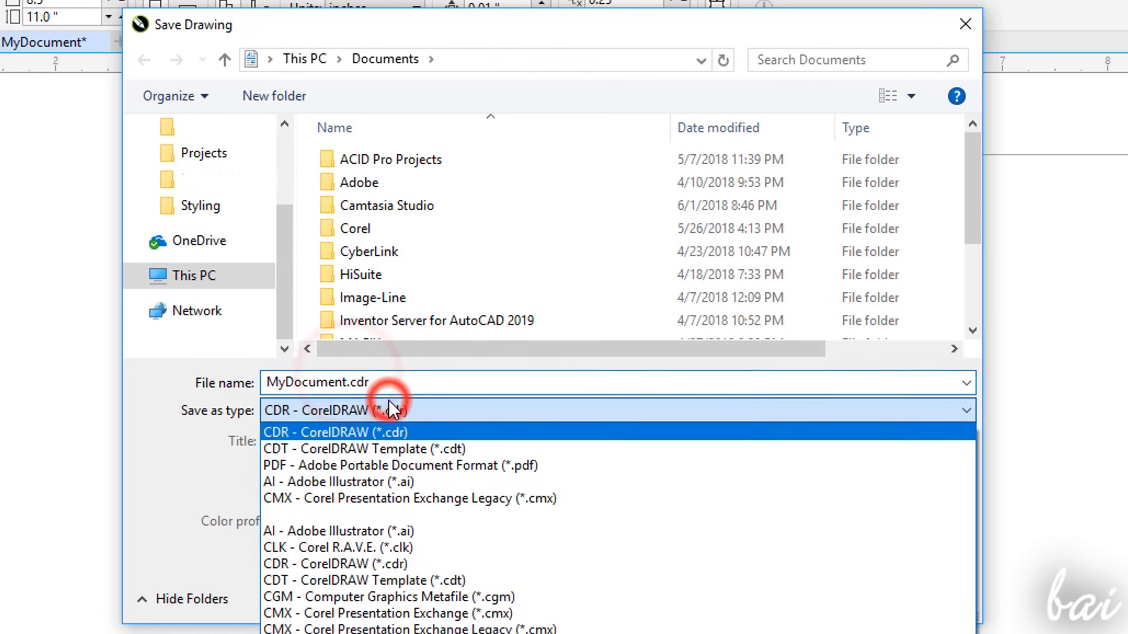
click(412, 433)
click(442, 415)
click(449, 464)
double_click(307, 381)
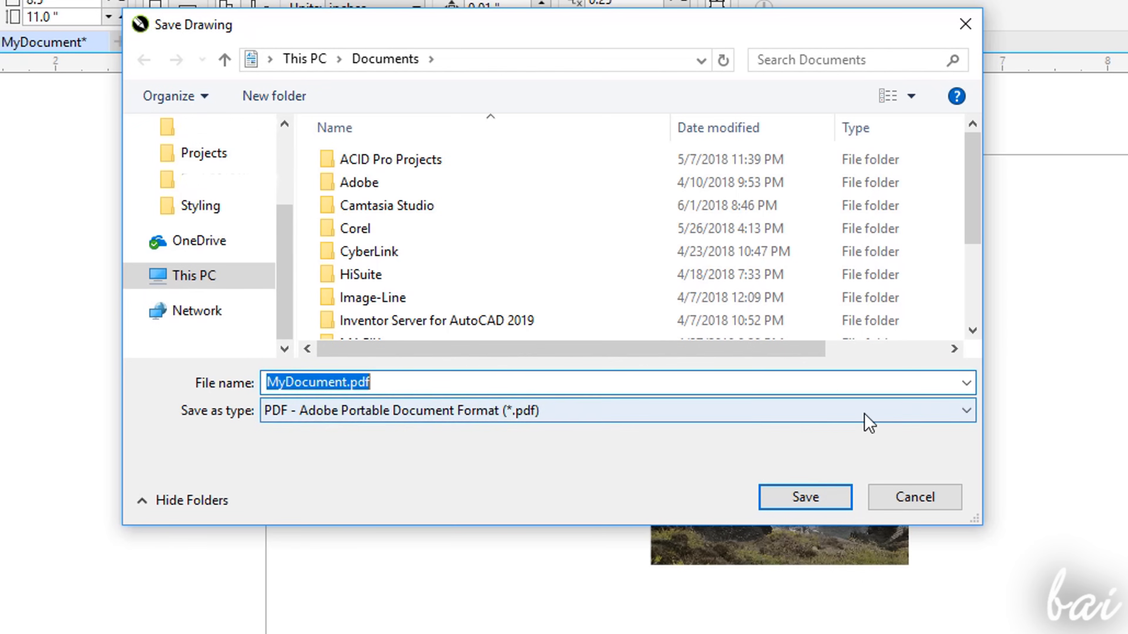
click(902, 497)
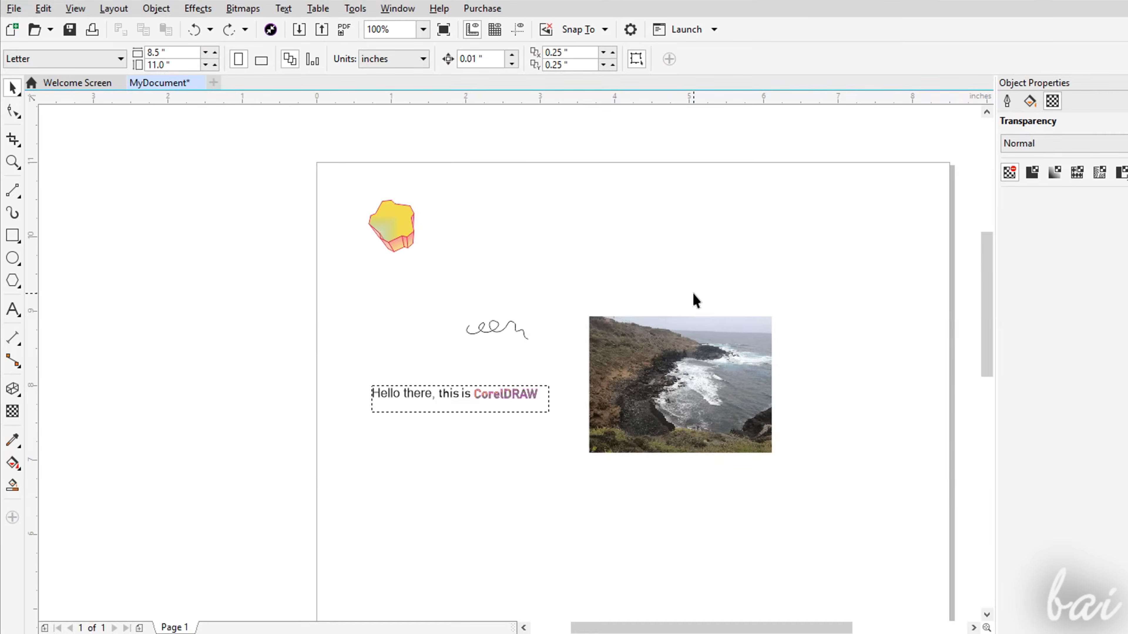